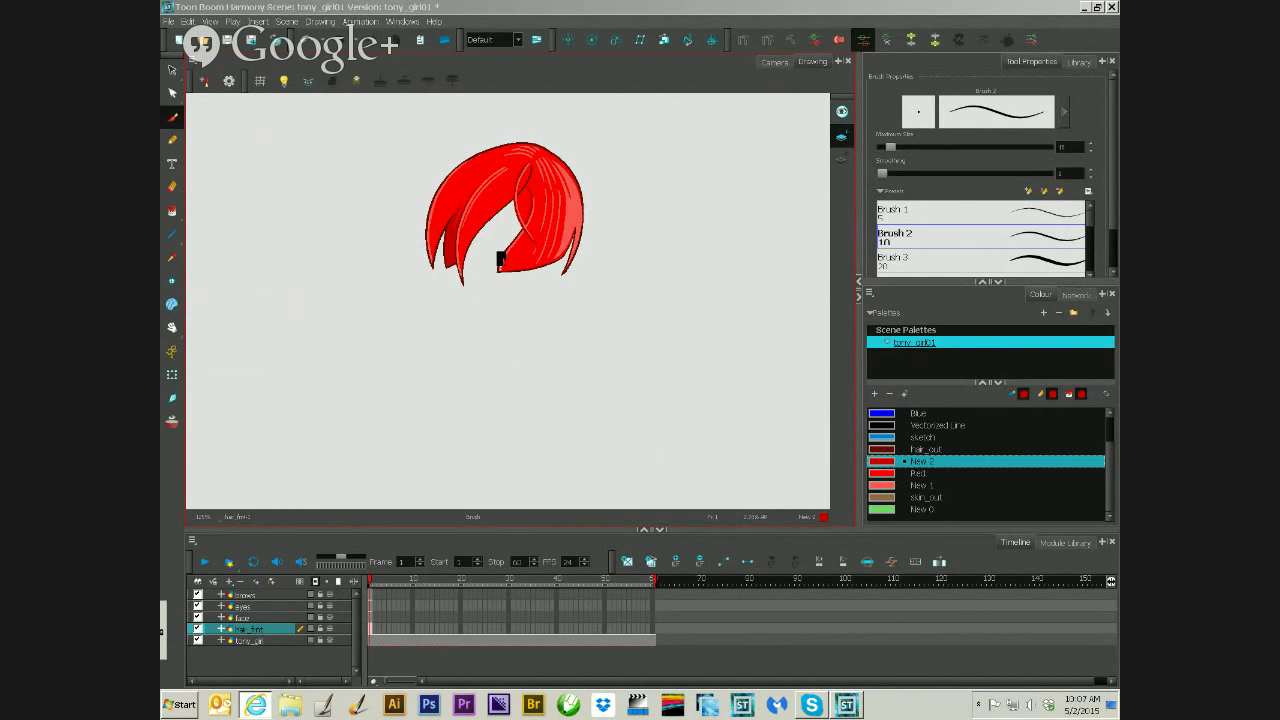
- Review the coloured hair over the full character sketch in the Camera view
left_click(508, 314)
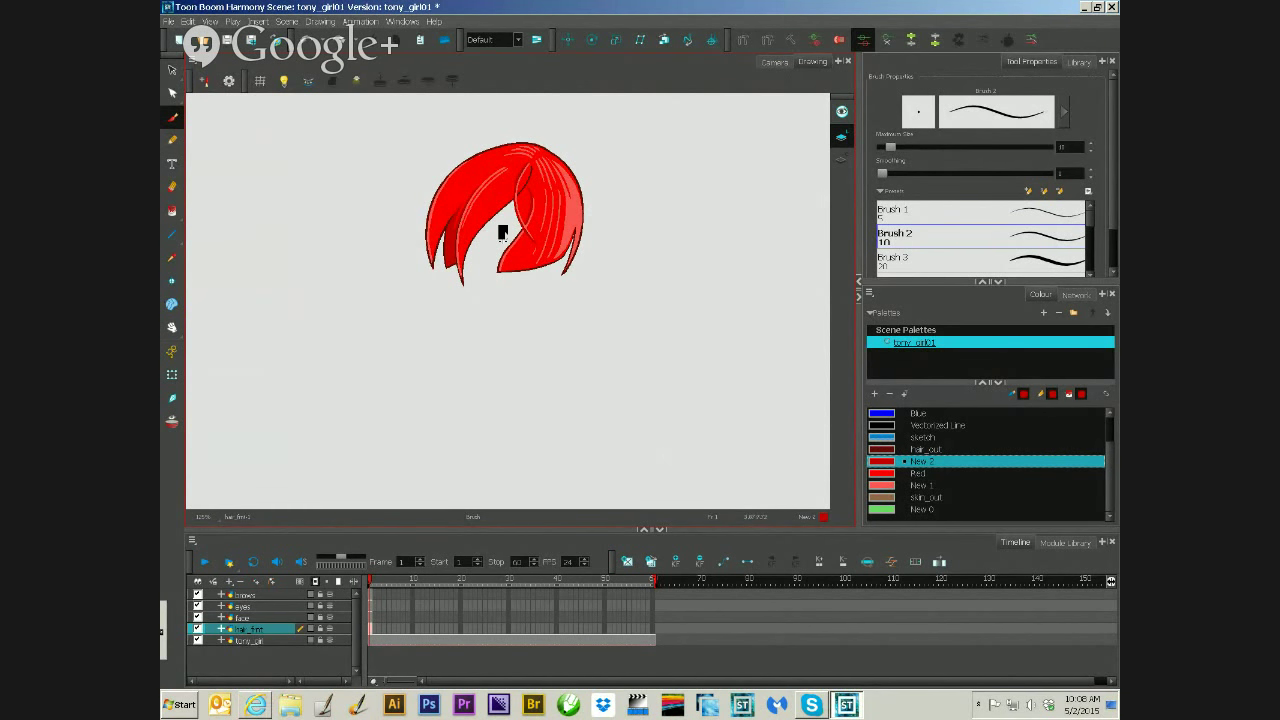
key("2")
key("2")
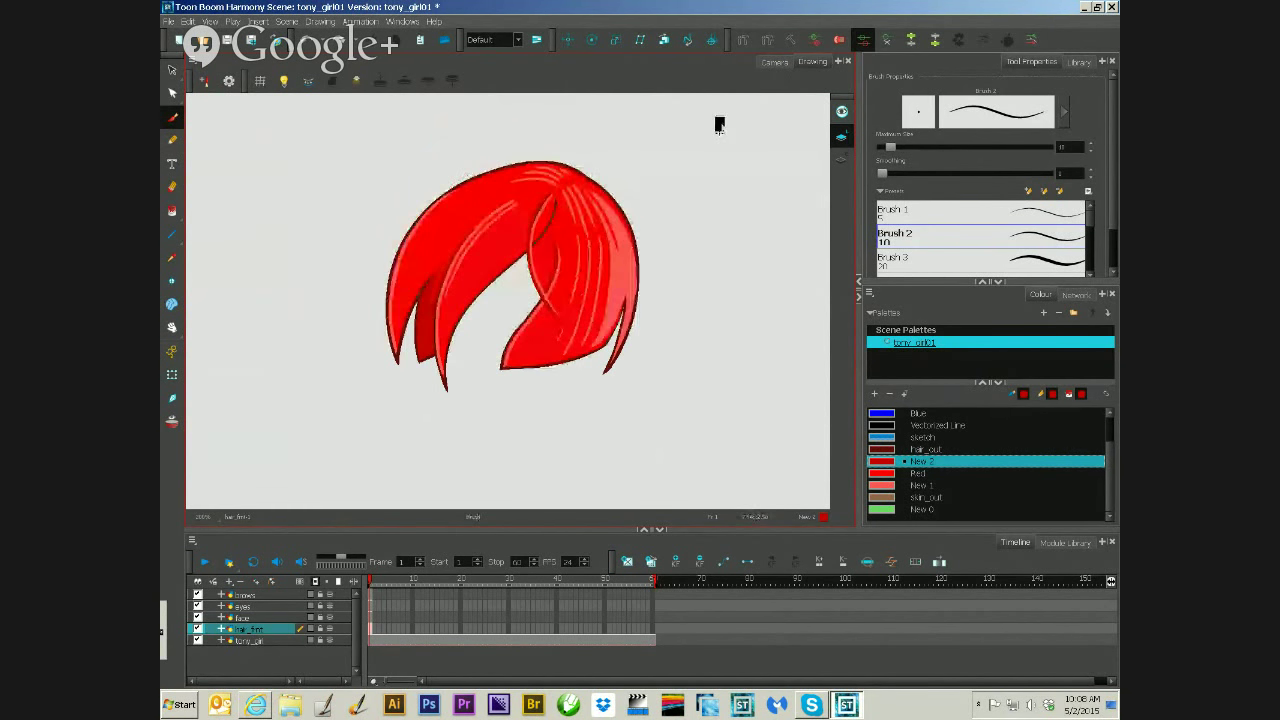
left_click(775, 62)
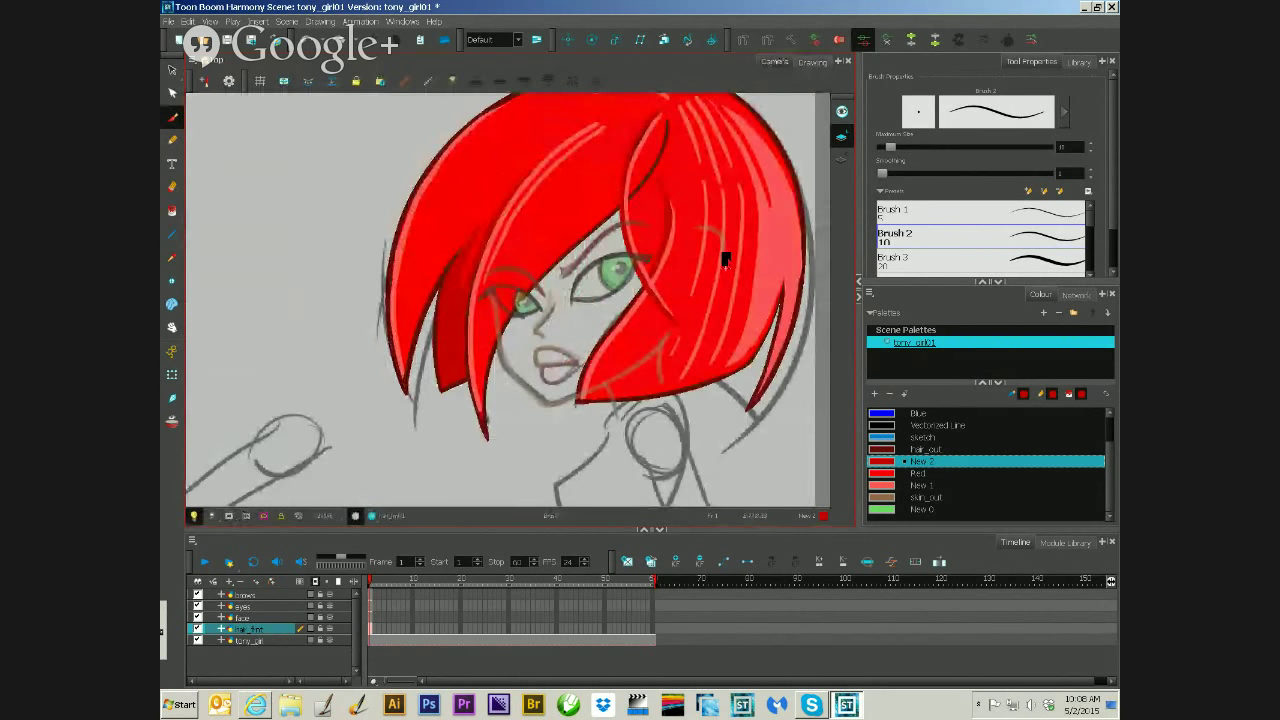
left_click_drag(723, 259, 620, 294)
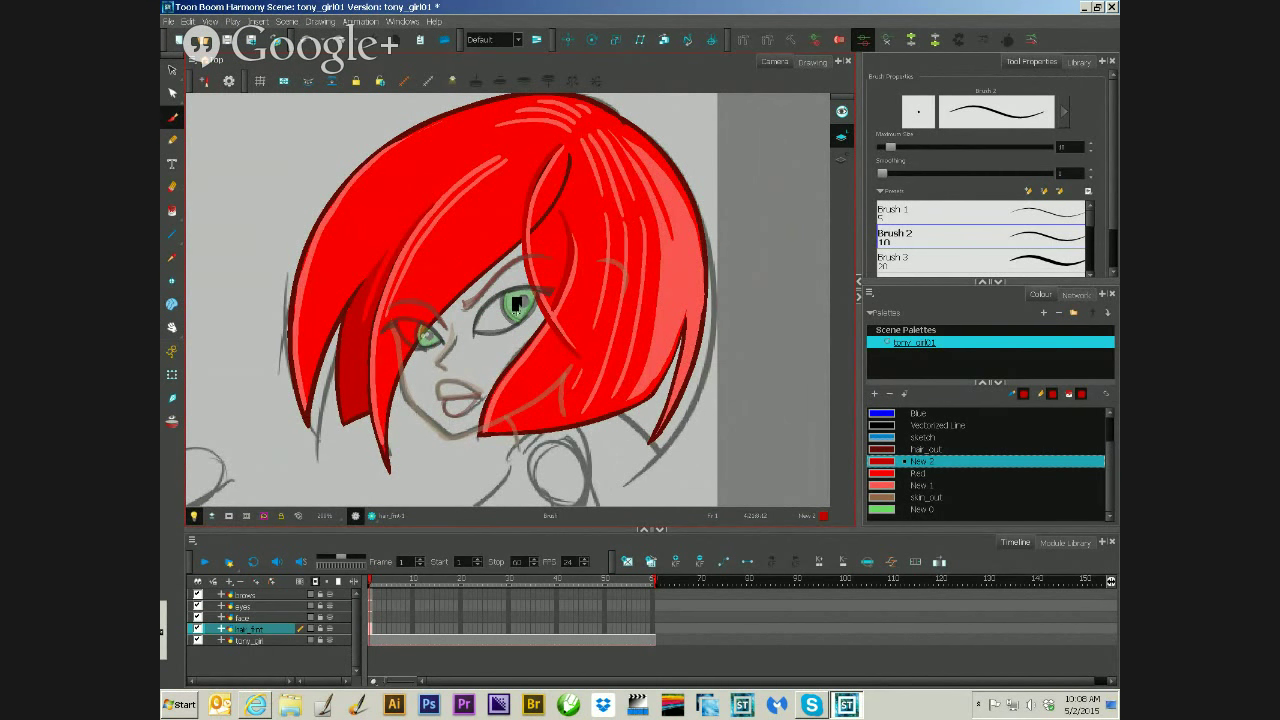
scroll(517, 303, "down", 2)
scroll(517, 303, "down", 1)
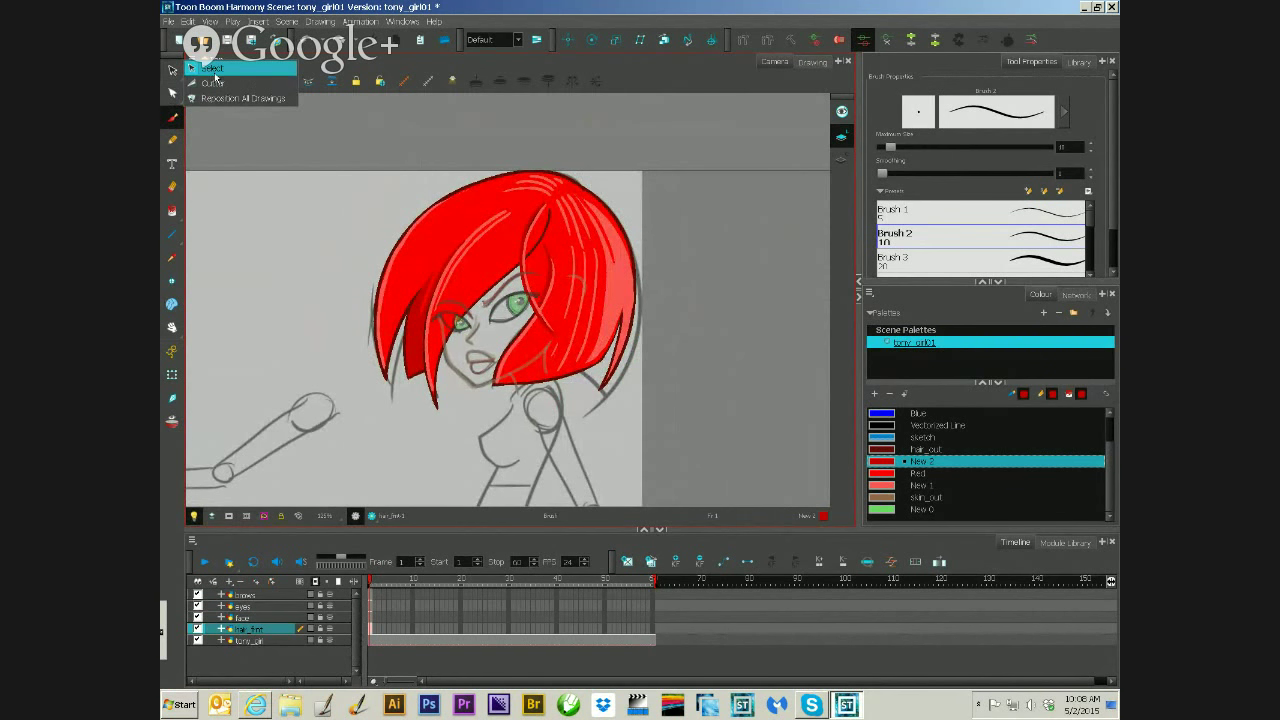
- Delete the thin highlight strokes from the crown and the right-hand side of the hair with the Select tool
left_click(172, 70)
left_click(568, 222)
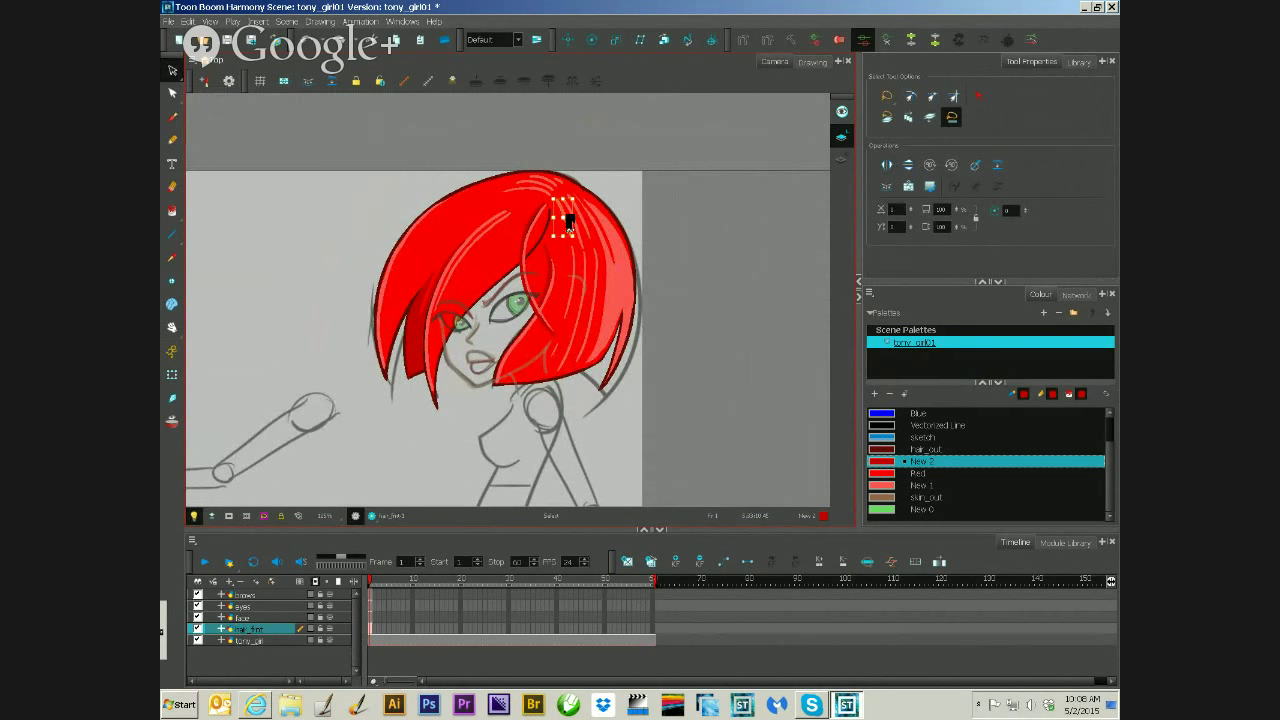
key("ctrl+a")
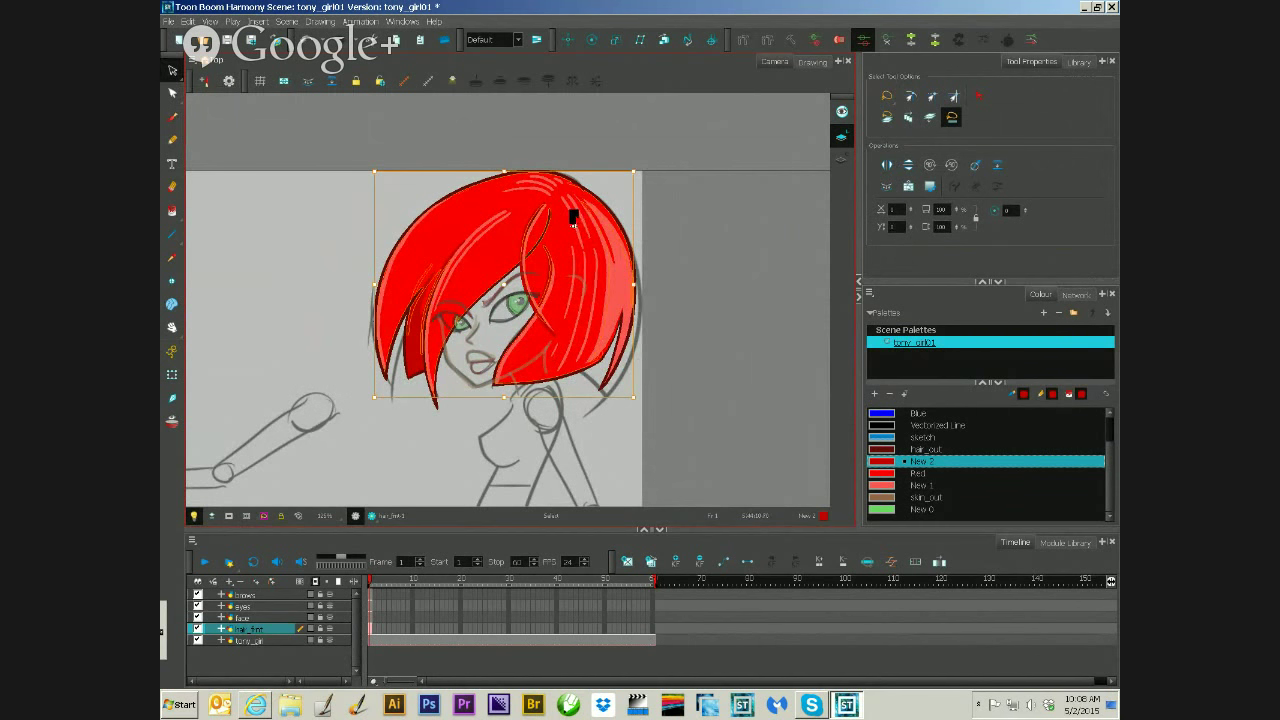
key("Escape")
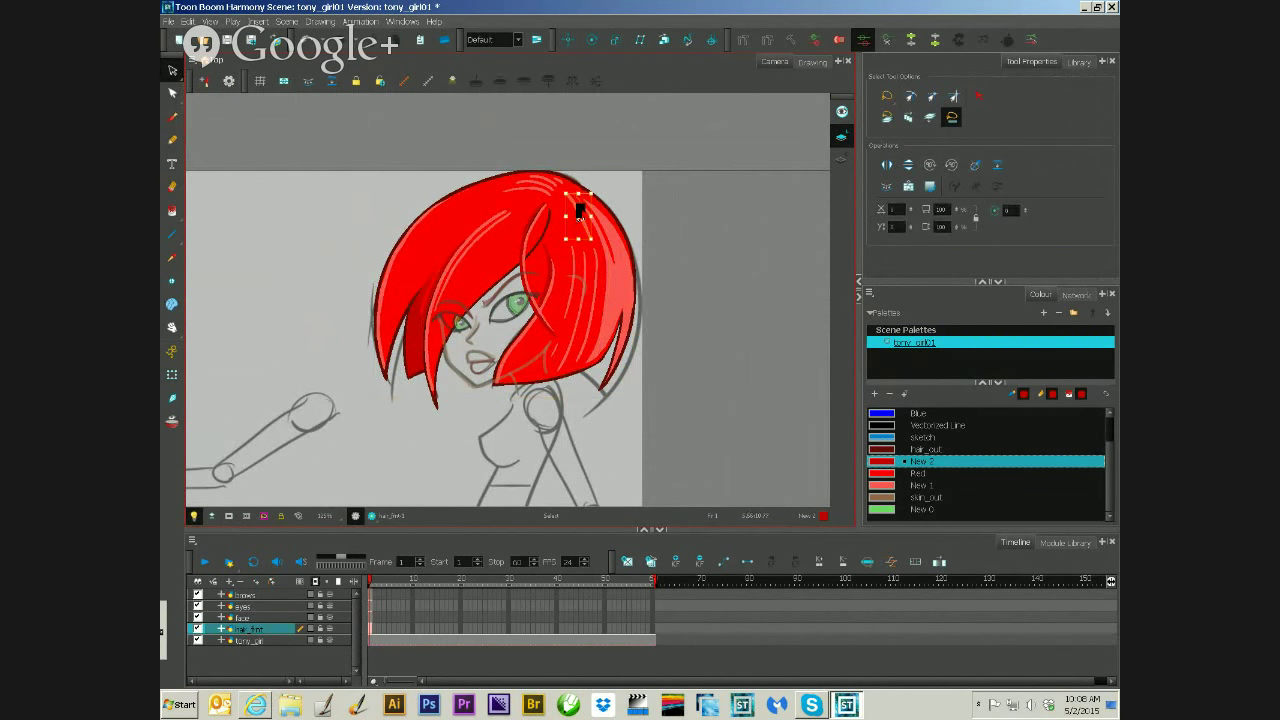
key("ctrl+a")
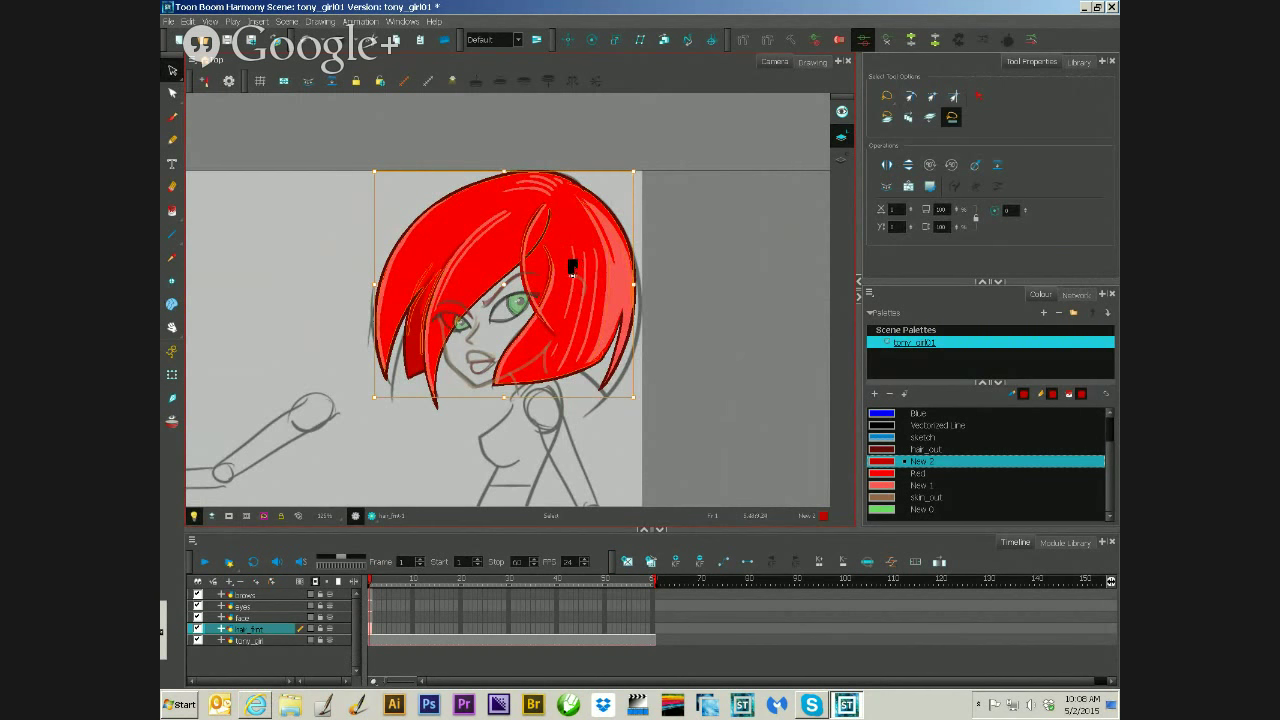
key("Escape")
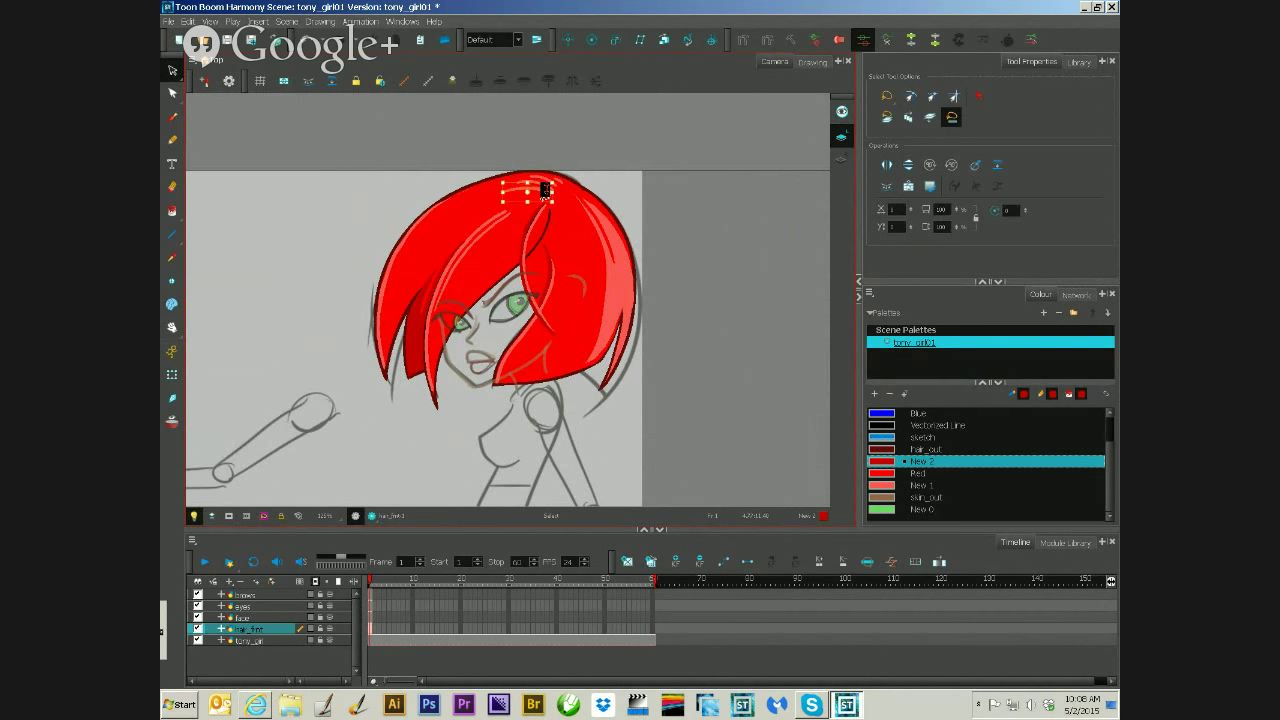
left_click(546, 183)
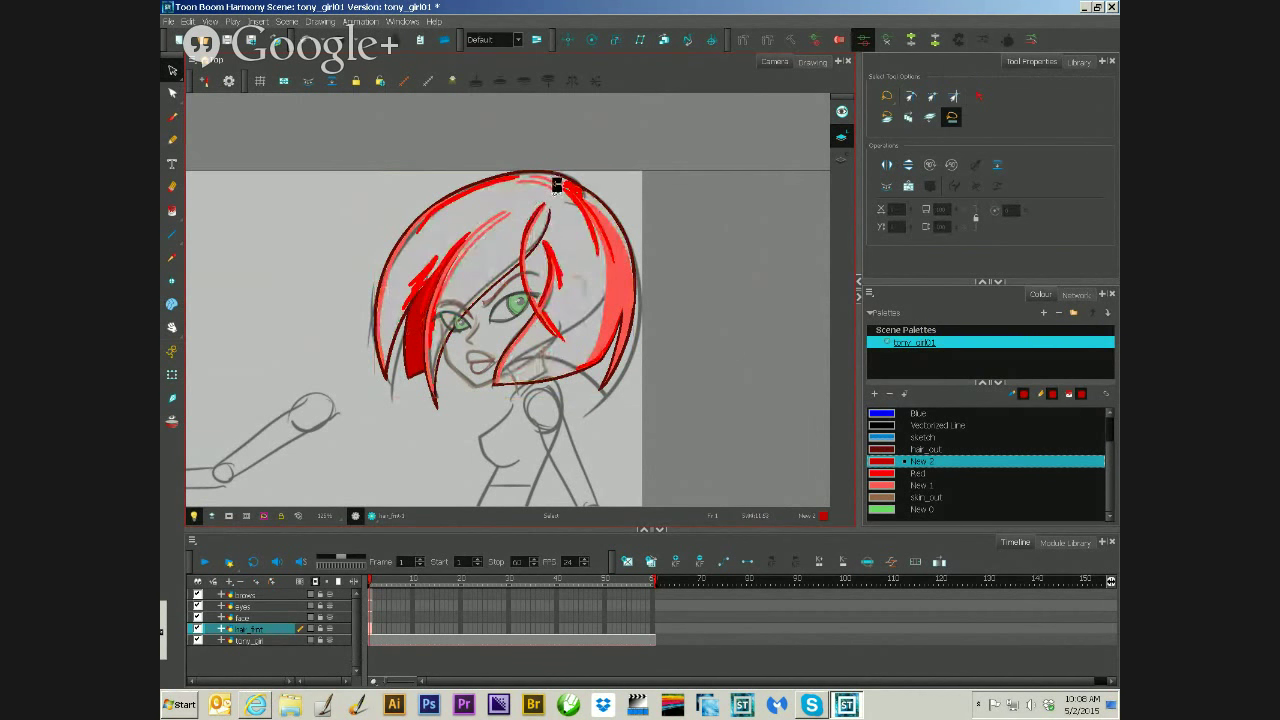
left_click(575, 148)
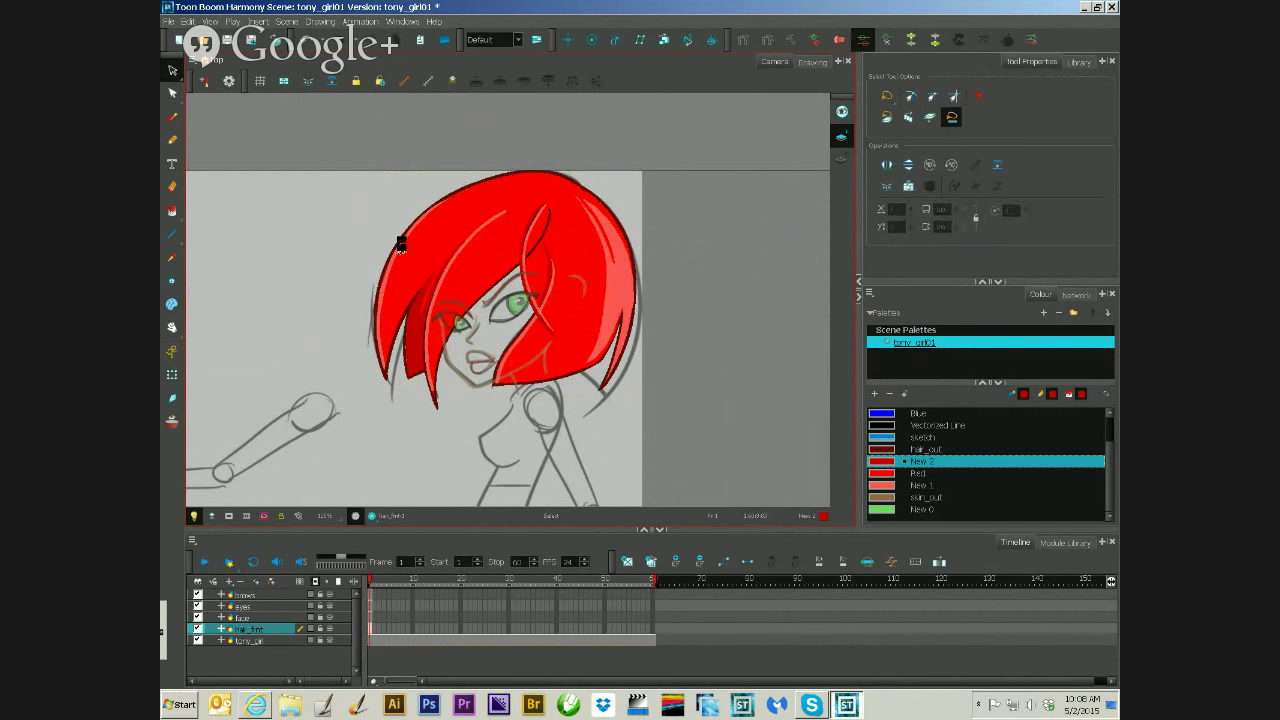
- Inspect the hair's remaining highlights, shadows and outlines at close range in the Drawing view
left_click(173, 71)
left_click_drag(524, 262, 512, 208)
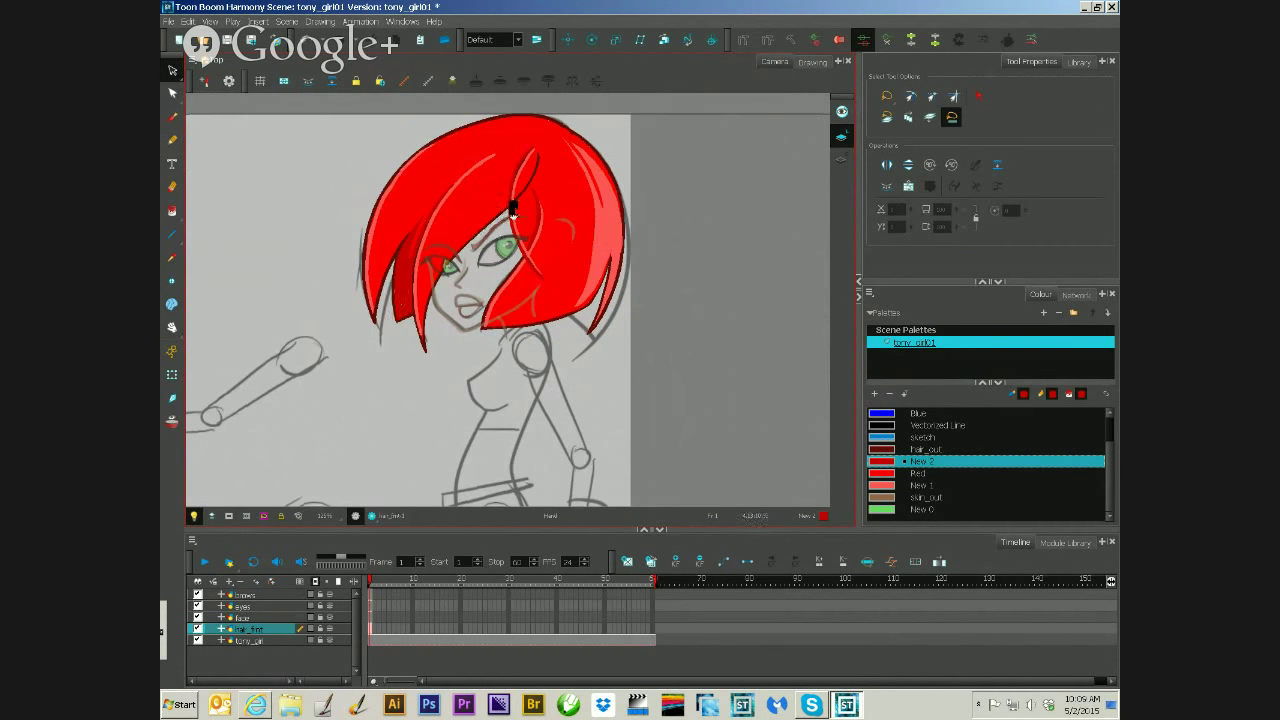
left_click(809, 63)
scroll(450, 290, "up", 5)
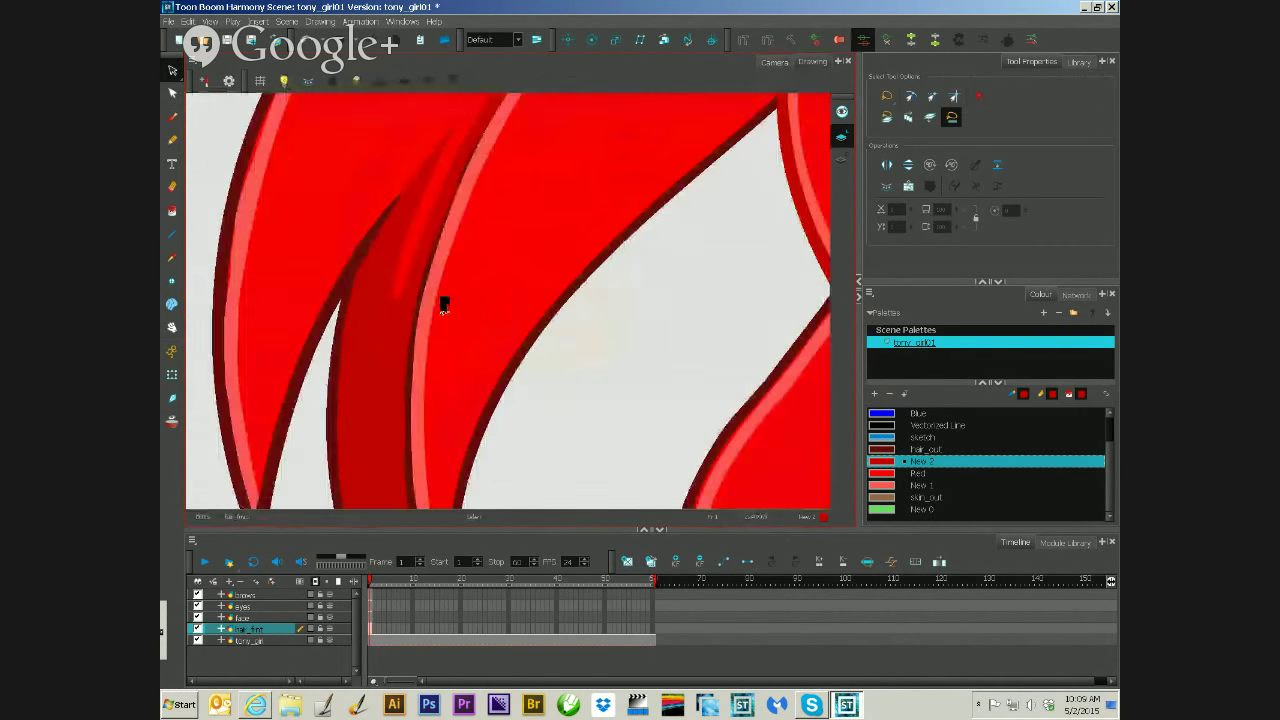
scroll(444, 305, "down", 5)
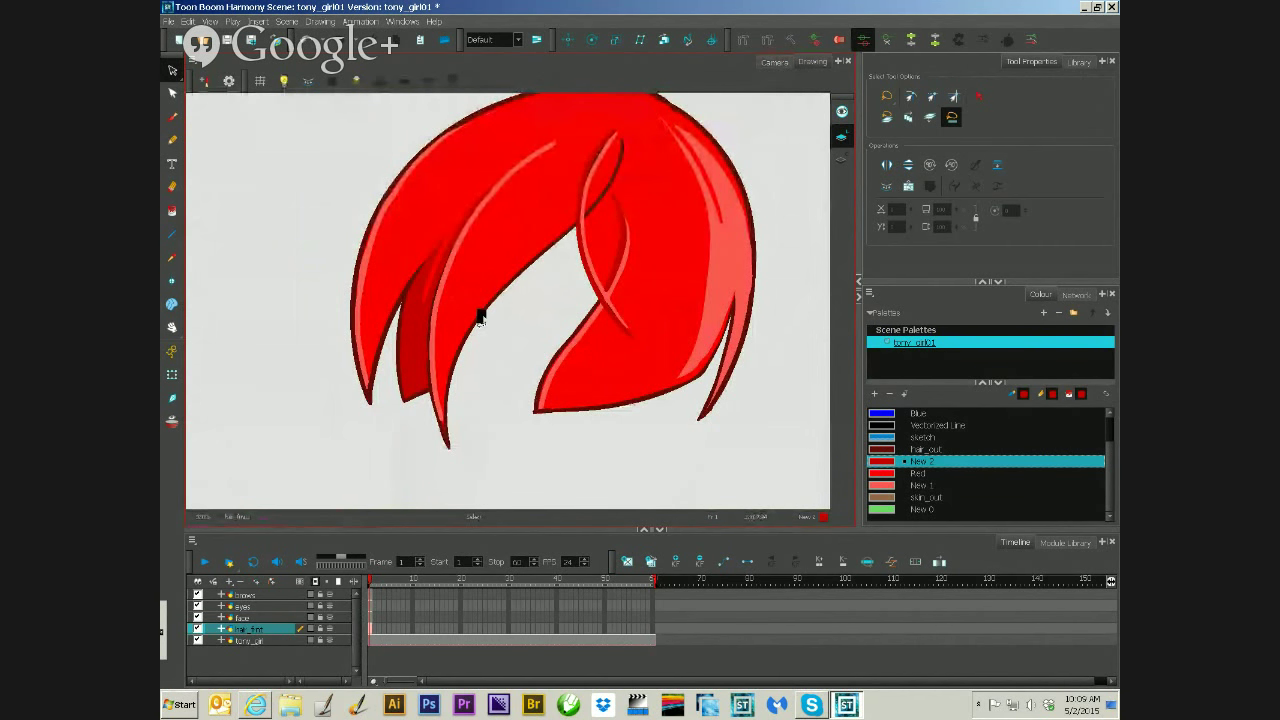
scroll(510, 316, "down", 1)
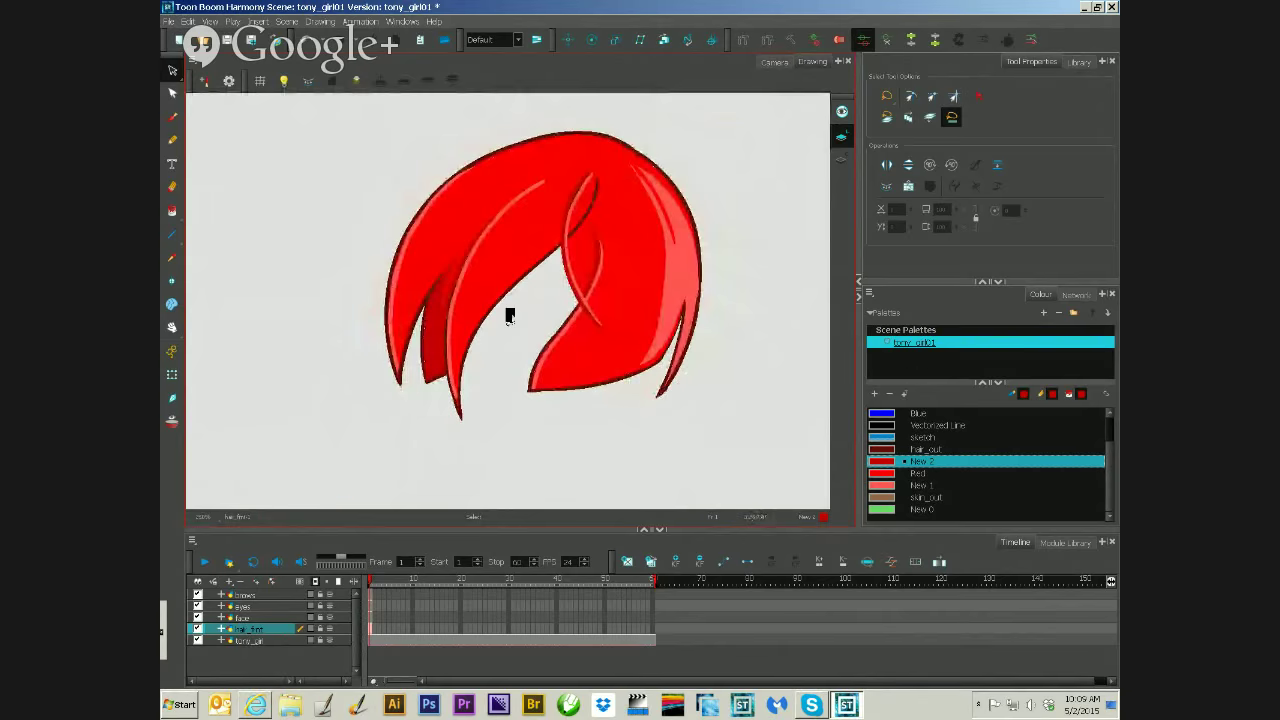
scroll(511, 316, "up", 4)
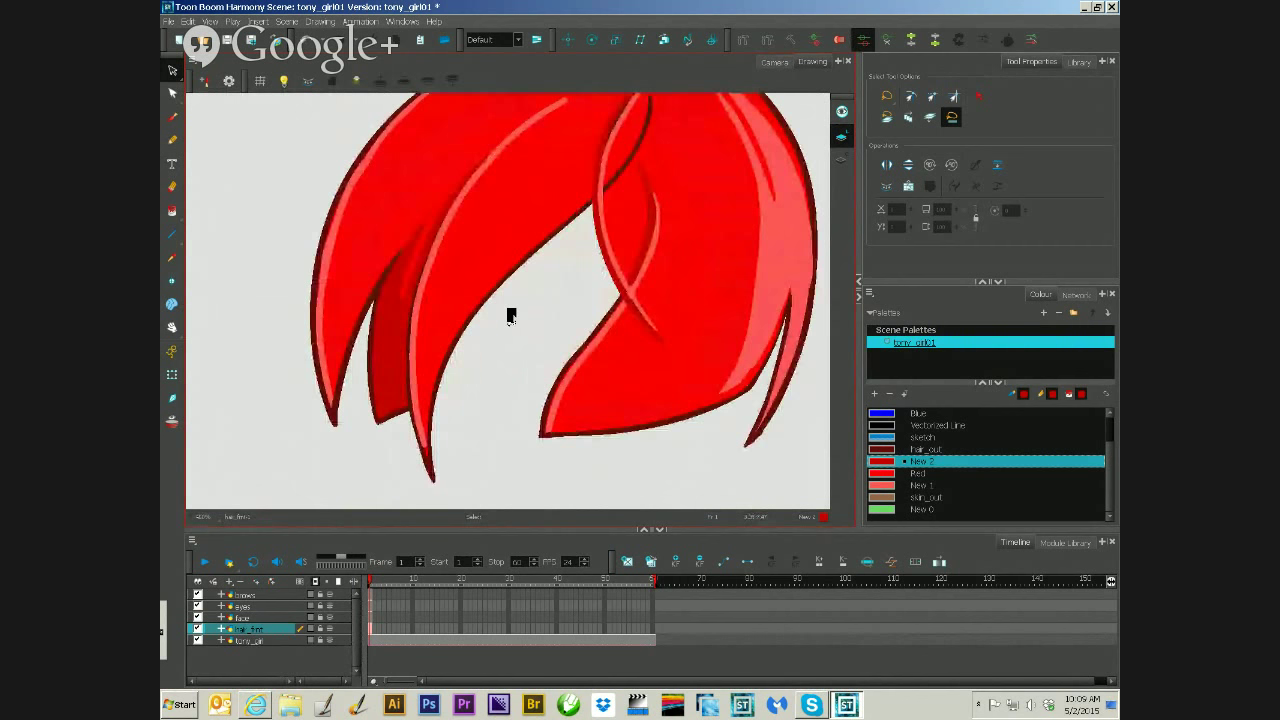
scroll(511, 316, "down", 3)
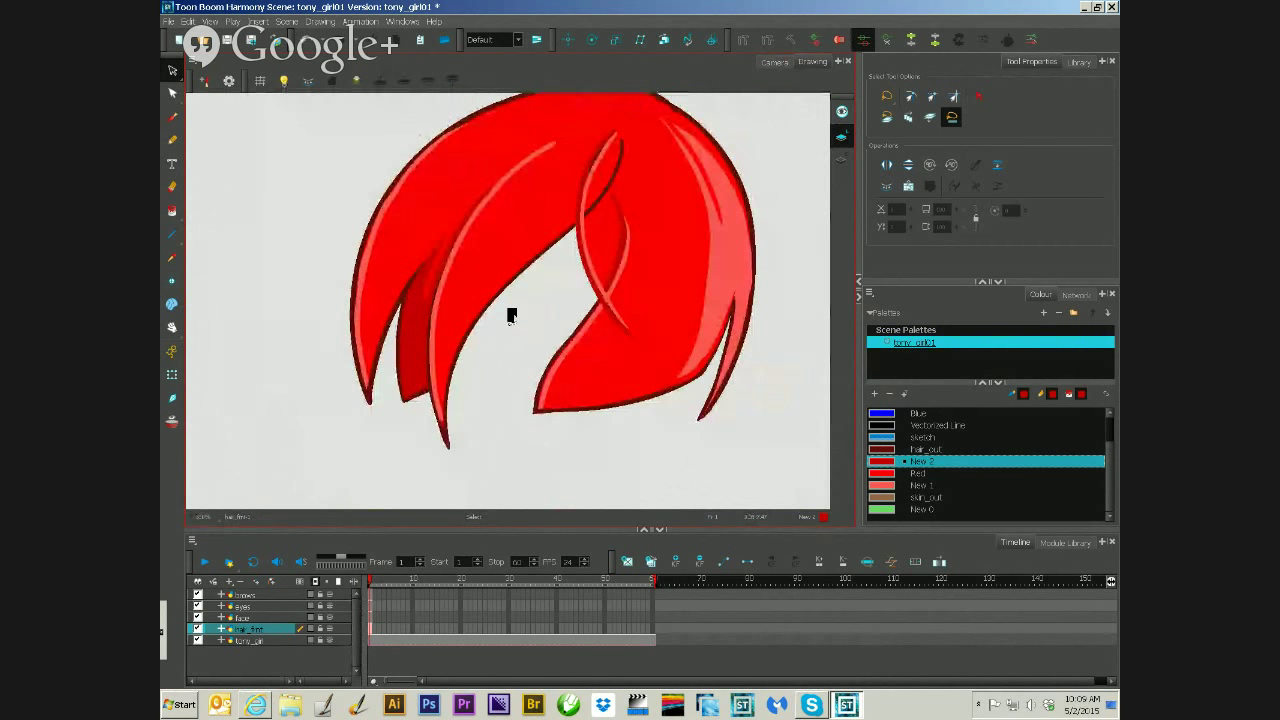
scroll(511, 316, "down", 1)
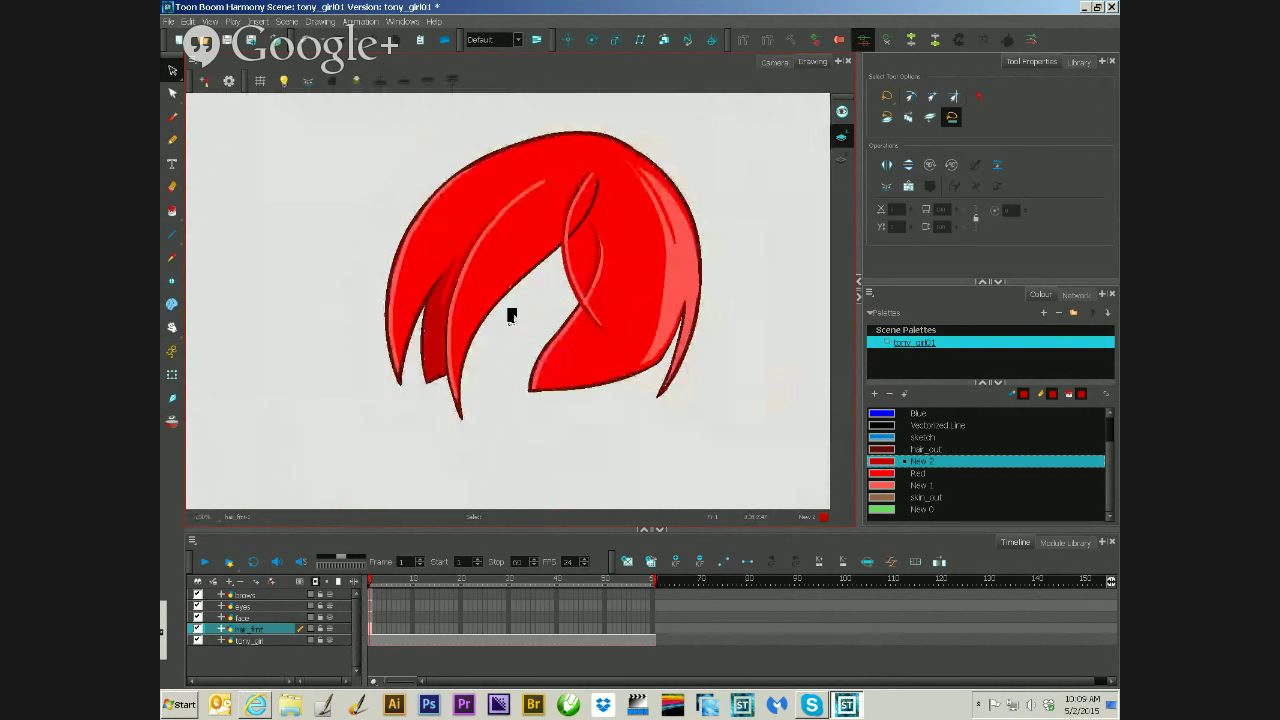
scroll(510, 315, "up", 2)
scroll(434, 346, "up", 1)
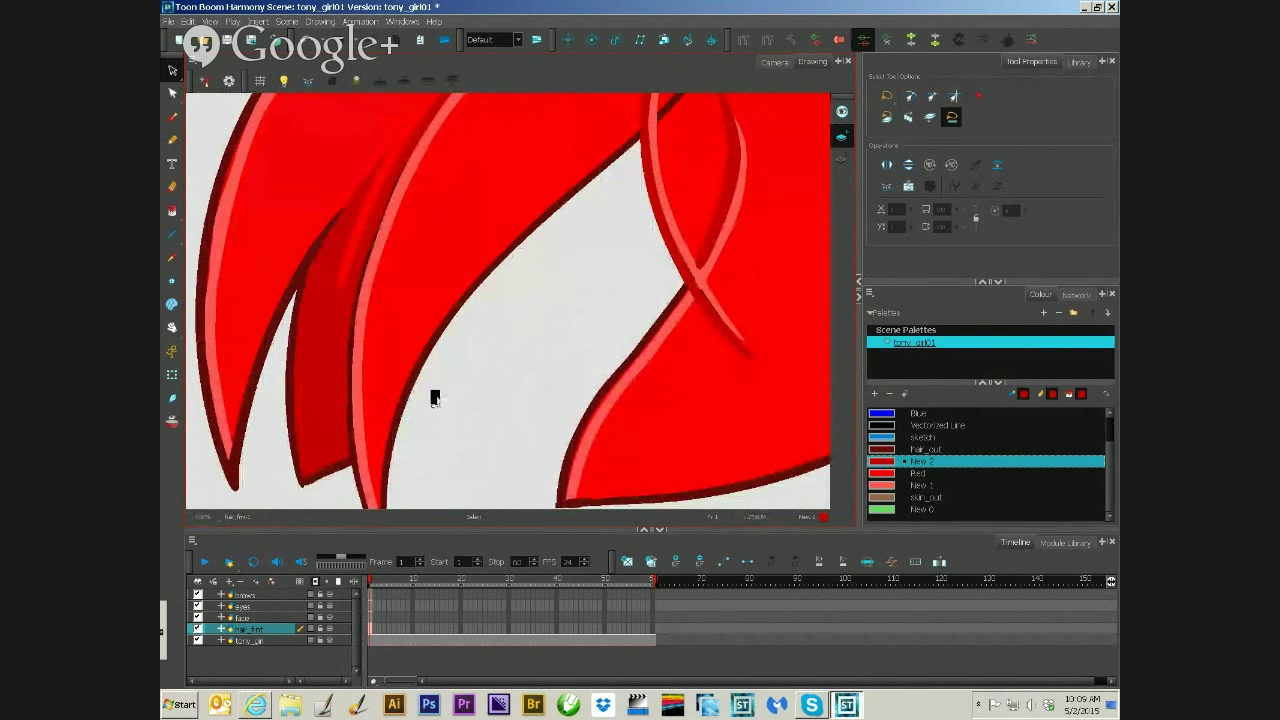
- Touch up the front lock's pointed tip with the Brush, using hair_out for the outline and New 1 for the highlight
left_click_drag(467, 363, 530, 260)
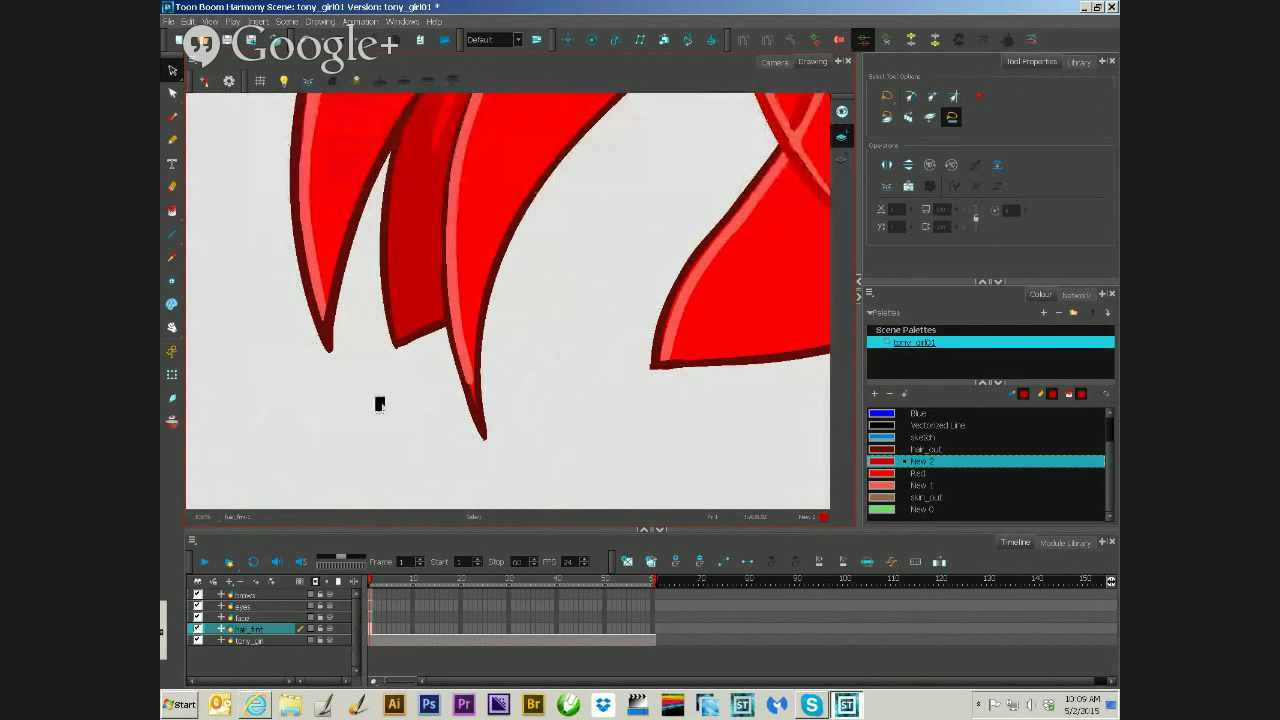
left_click(172, 117)
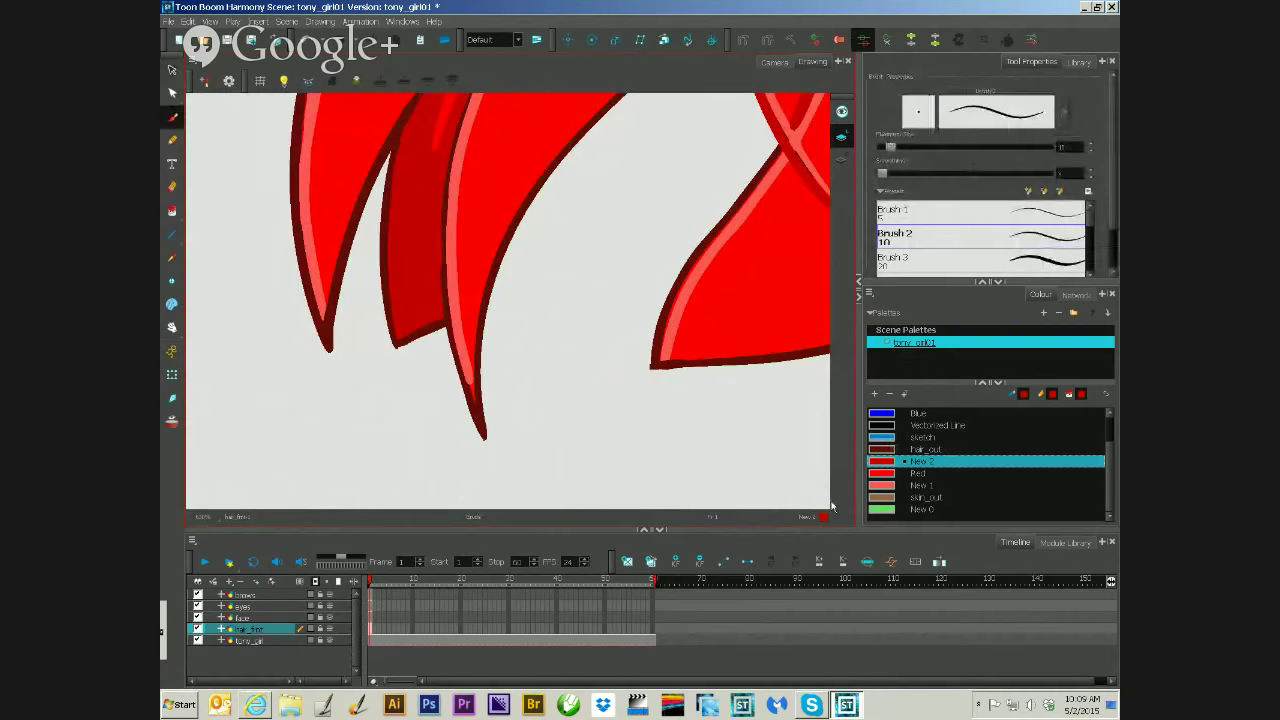
left_click(893, 449)
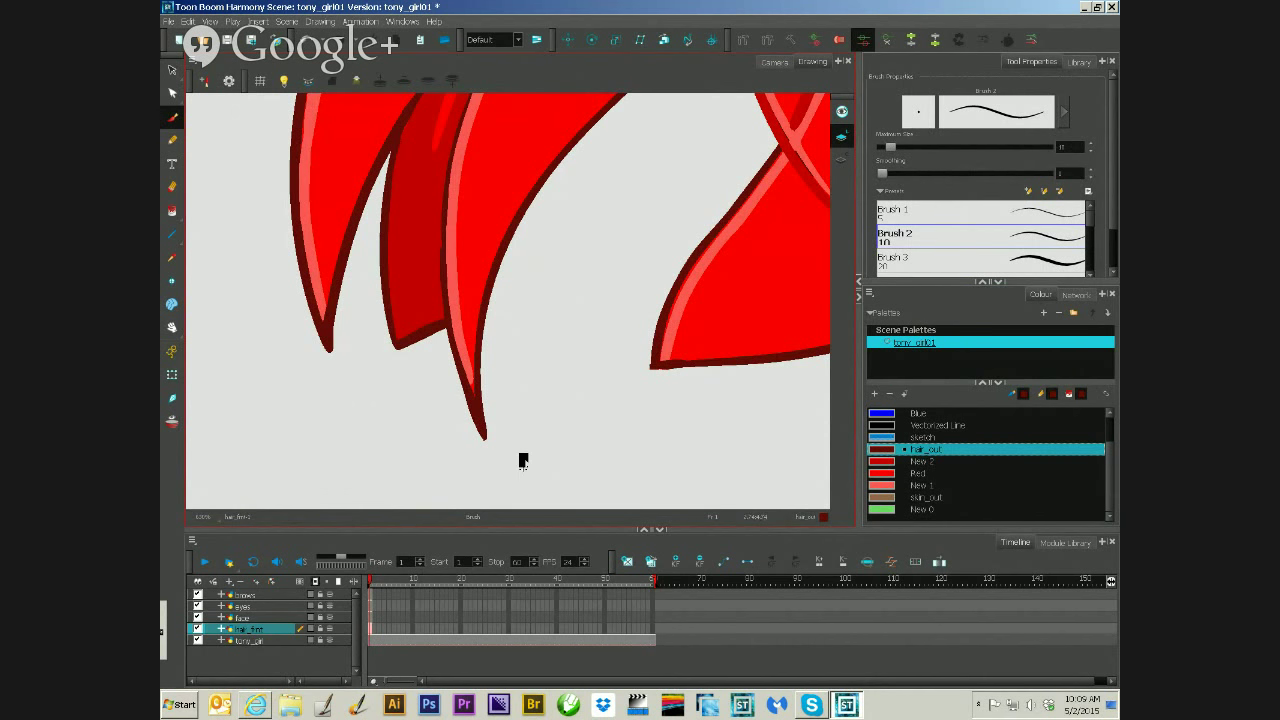
left_click(893, 485)
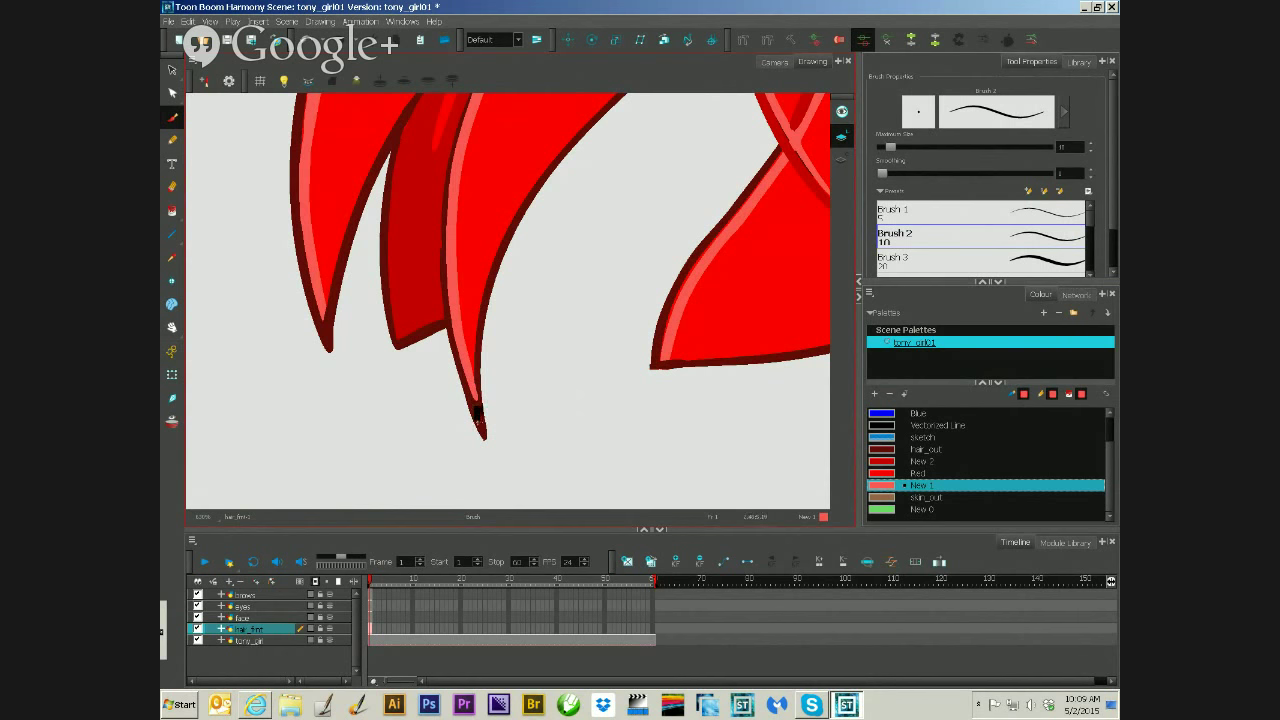
left_click(918, 449)
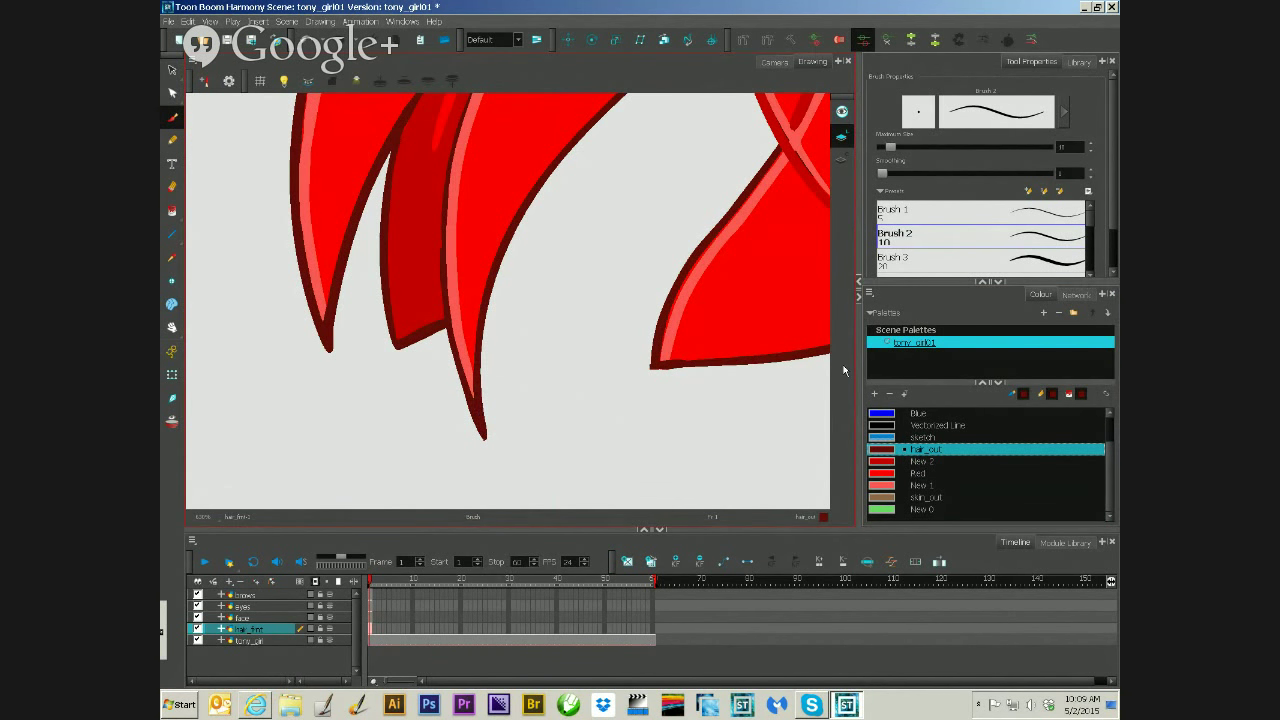
- Erase the rough outline edges at the front lock's tip and at the lower inner corner of the side hair
left_click(172, 186)
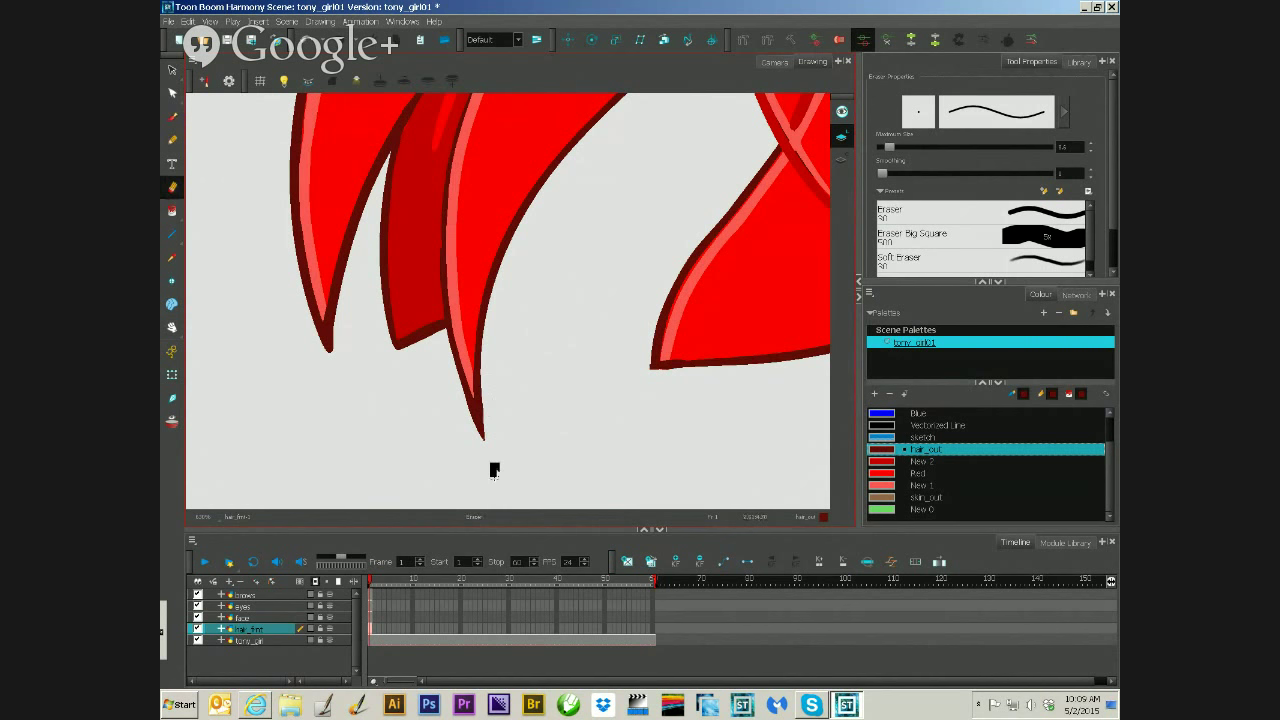
left_click_drag(480, 426, 486, 440)
left_click_drag(634, 343, 646, 357)
scroll(535, 341, "down", 5)
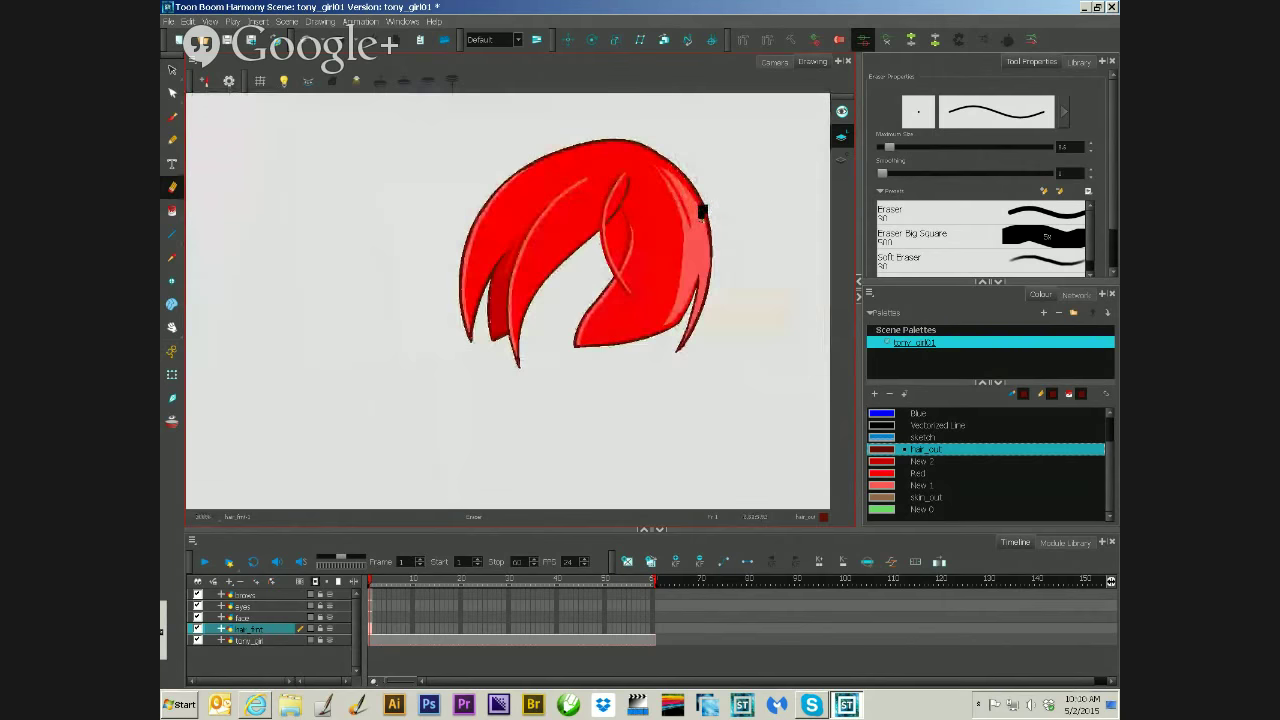
- Brush a New 2 shadow along the outer edge of the crossing strand near the parting, up to its upper end
left_click_drag(700, 228, 553, 241)
scroll(486, 212, "up", 6)
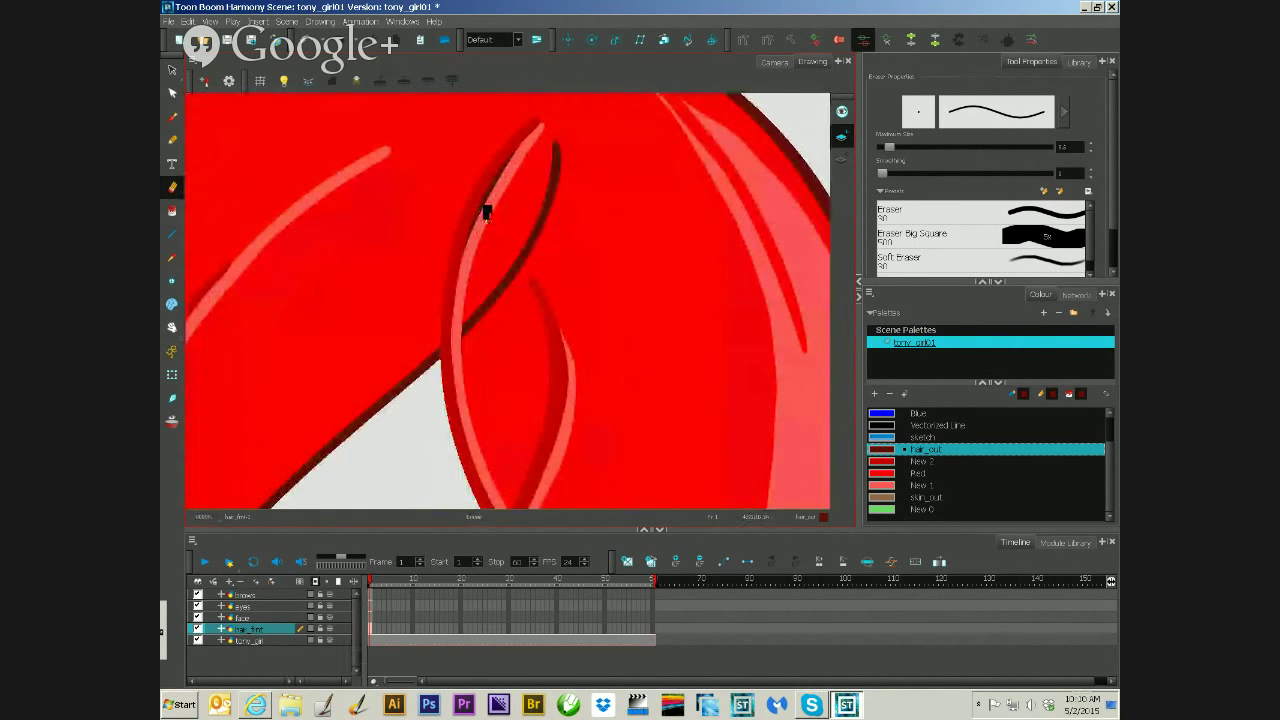
left_click(172, 117)
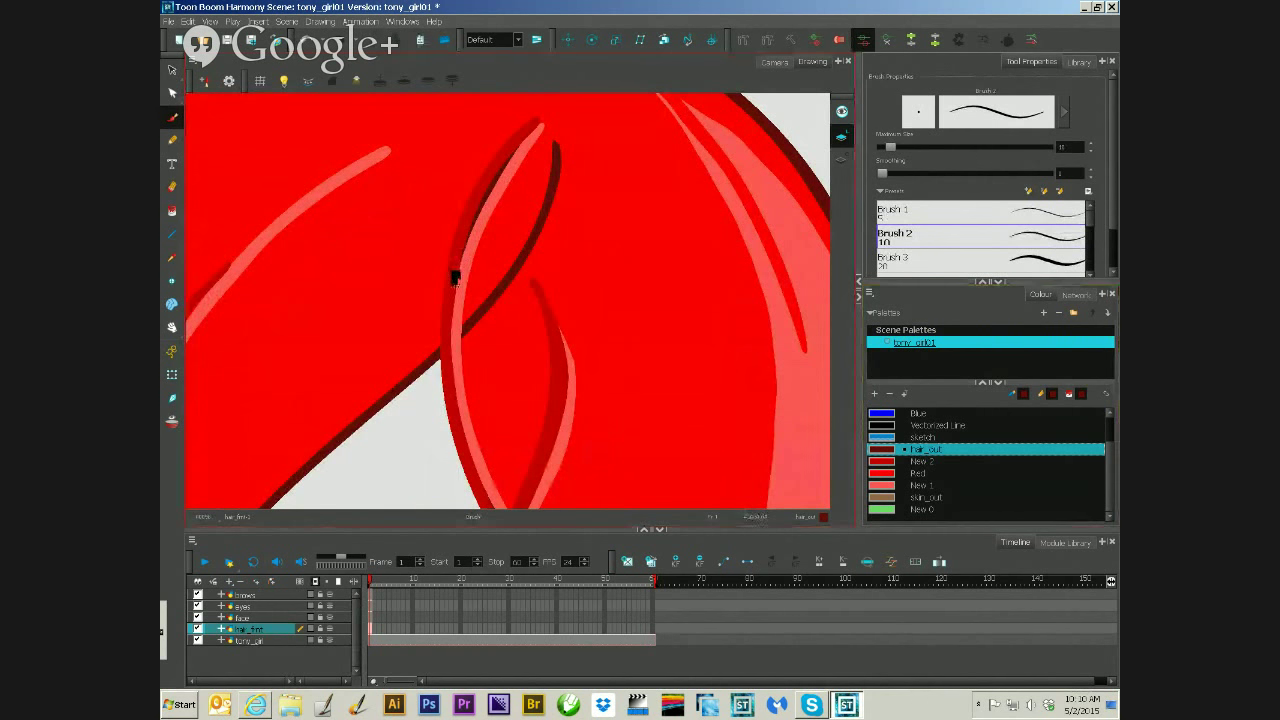
left_click_drag(451, 274, 474, 211)
key("ctrl+z")
left_click(920, 463)
mouse_move(449, 270)
left_mouse_down()
mouse_move(499, 172)
mouse_move(537, 120)
left_mouse_up()
scroll(675, 350, "down", 2)
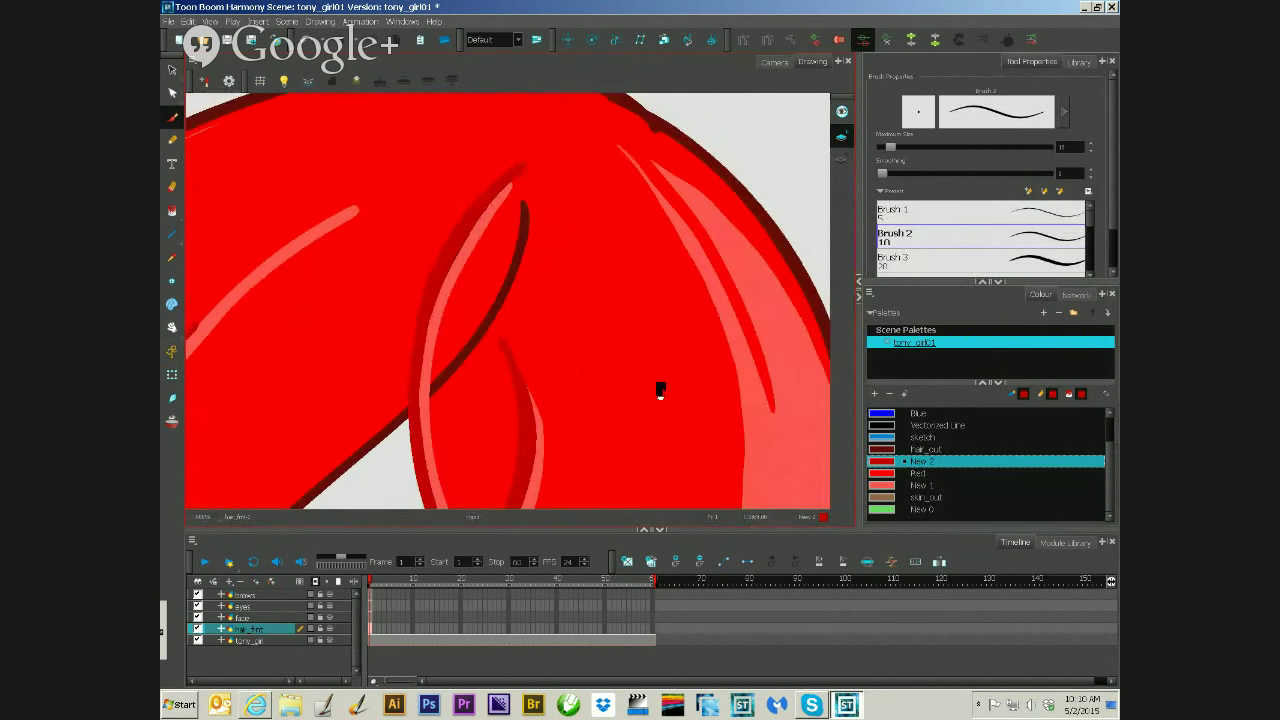
- Extend the crossing strand's light highlight up to its upper end with a New 1 brush stroke, redoing the first attempt
left_click(922, 485)
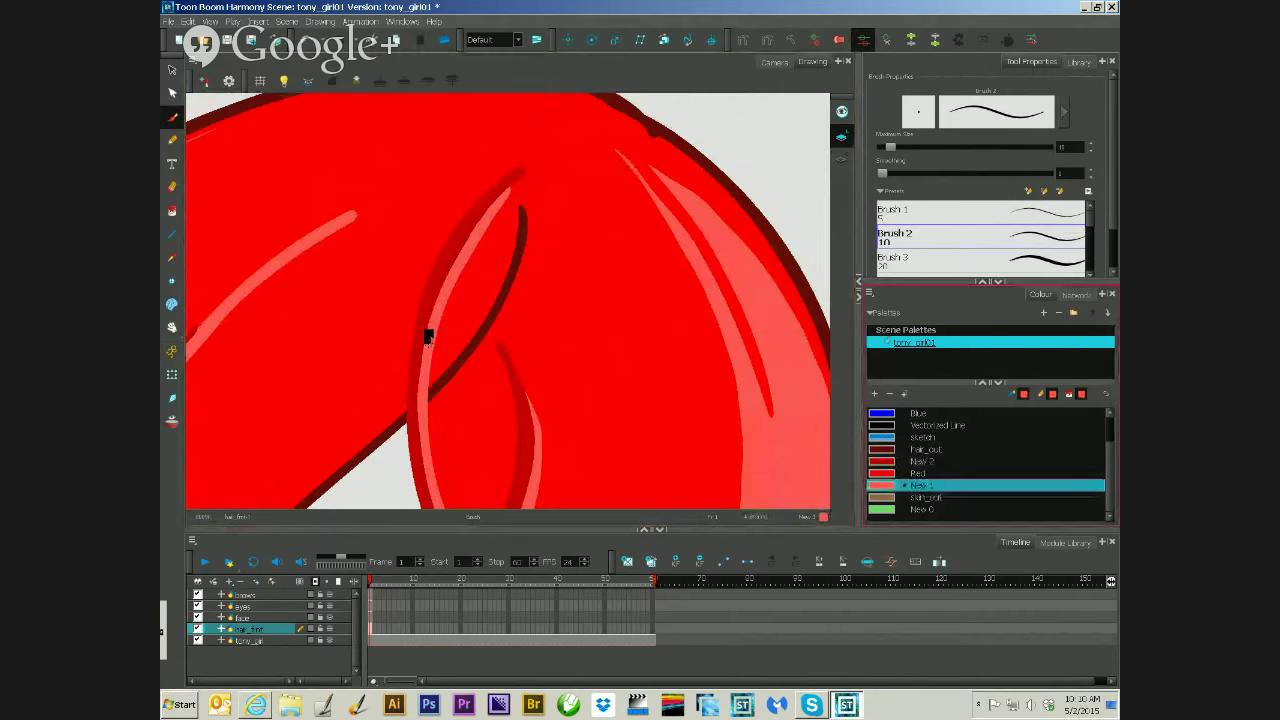
mouse_move(436, 315)
left_mouse_down()
mouse_move(491, 214)
mouse_move(525, 176)
left_mouse_up()
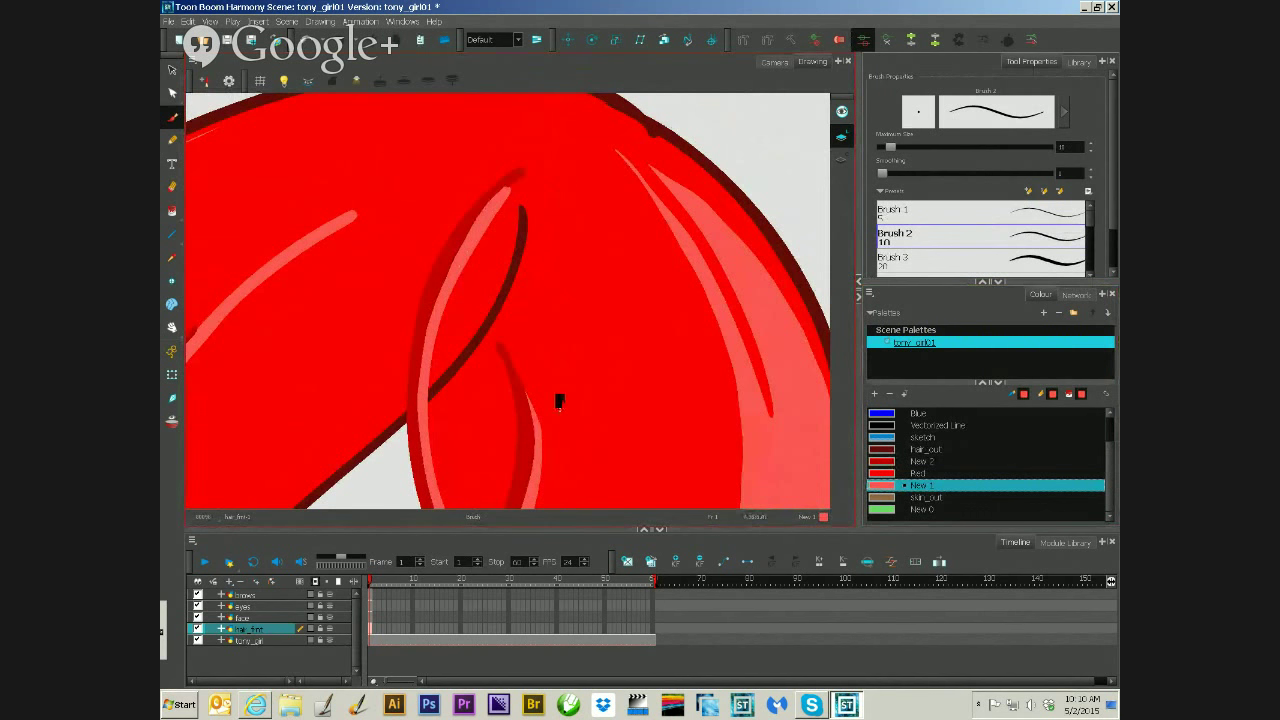
key("ctrl+z")
mouse_move(429, 343)
left_mouse_down()
mouse_move(481, 233)
mouse_move(537, 165)
left_mouse_up()
- Taper the upper end of the crossing strand's highlight by brushing over its inner edge in Red
left_click(925, 462)
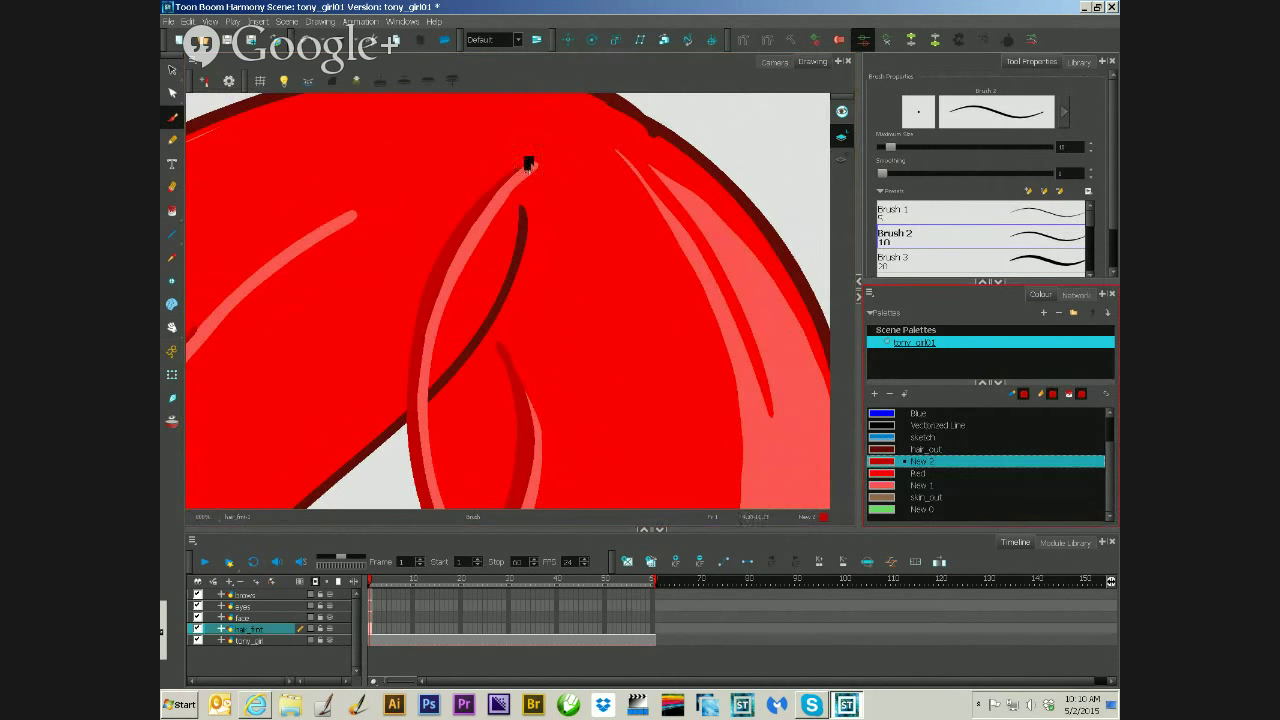
left_click(919, 474)
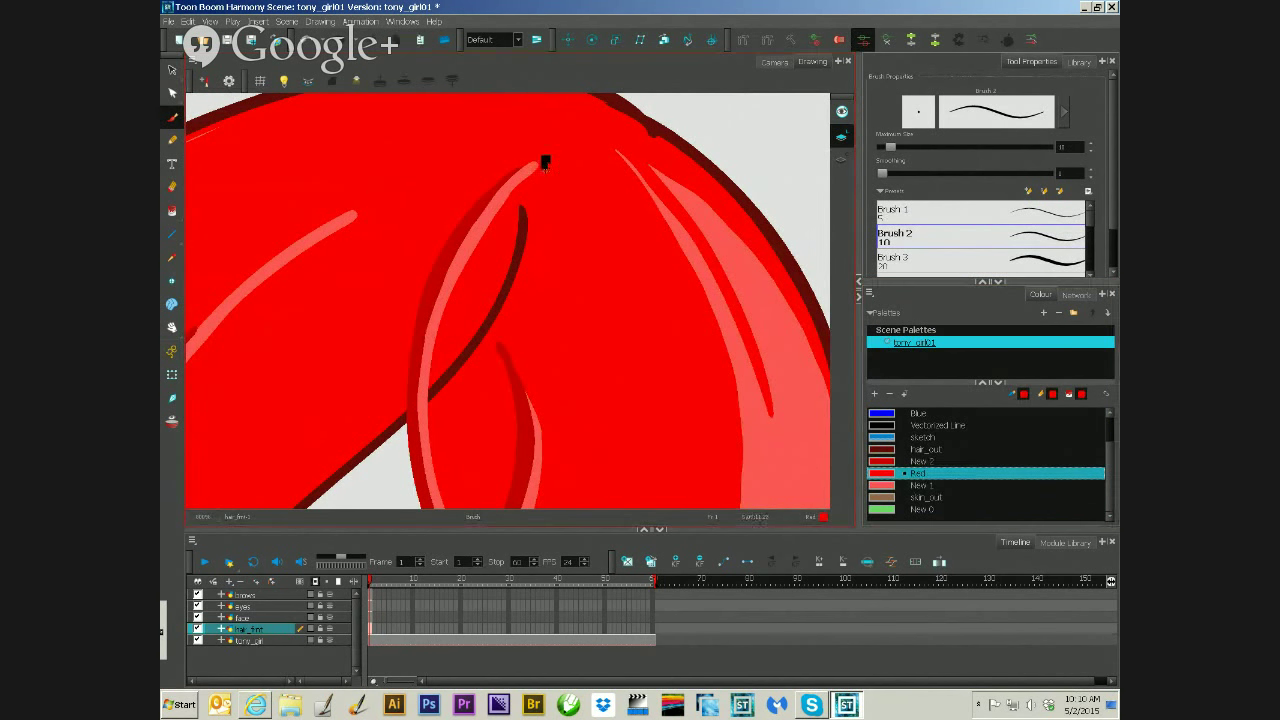
mouse_move(540, 163)
left_mouse_down()
mouse_move(494, 229)
mouse_move(447, 322)
left_mouse_up()
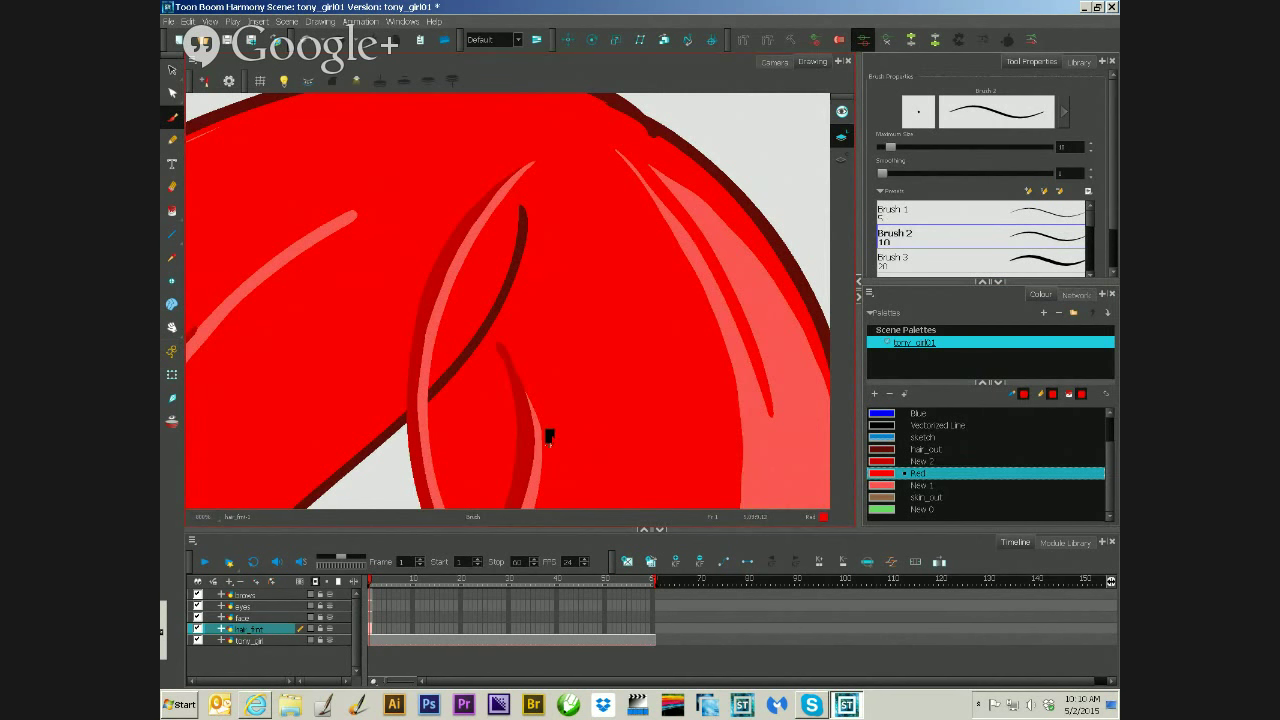
- Add a vector drawing layer named hair_back in the Camera view and place it directly beneath the front hair layer
left_click_drag(634, 303, 563, 437)
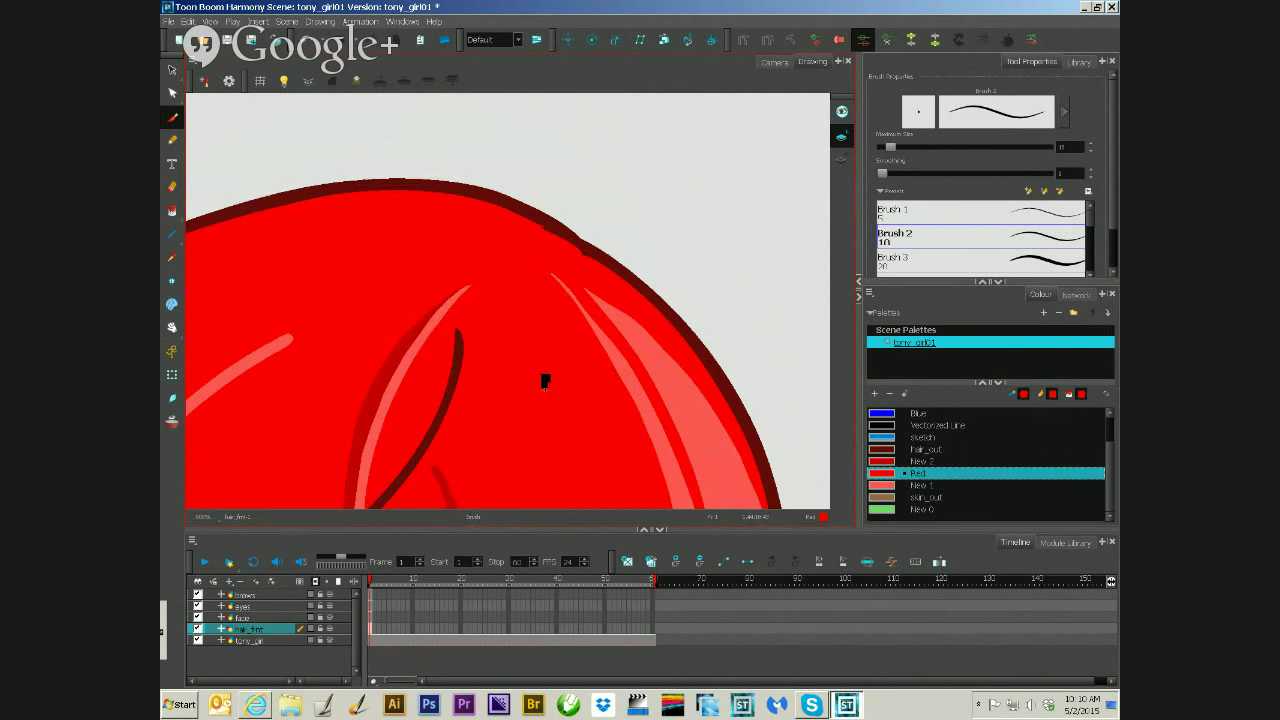
scroll(514, 350, "down", 6)
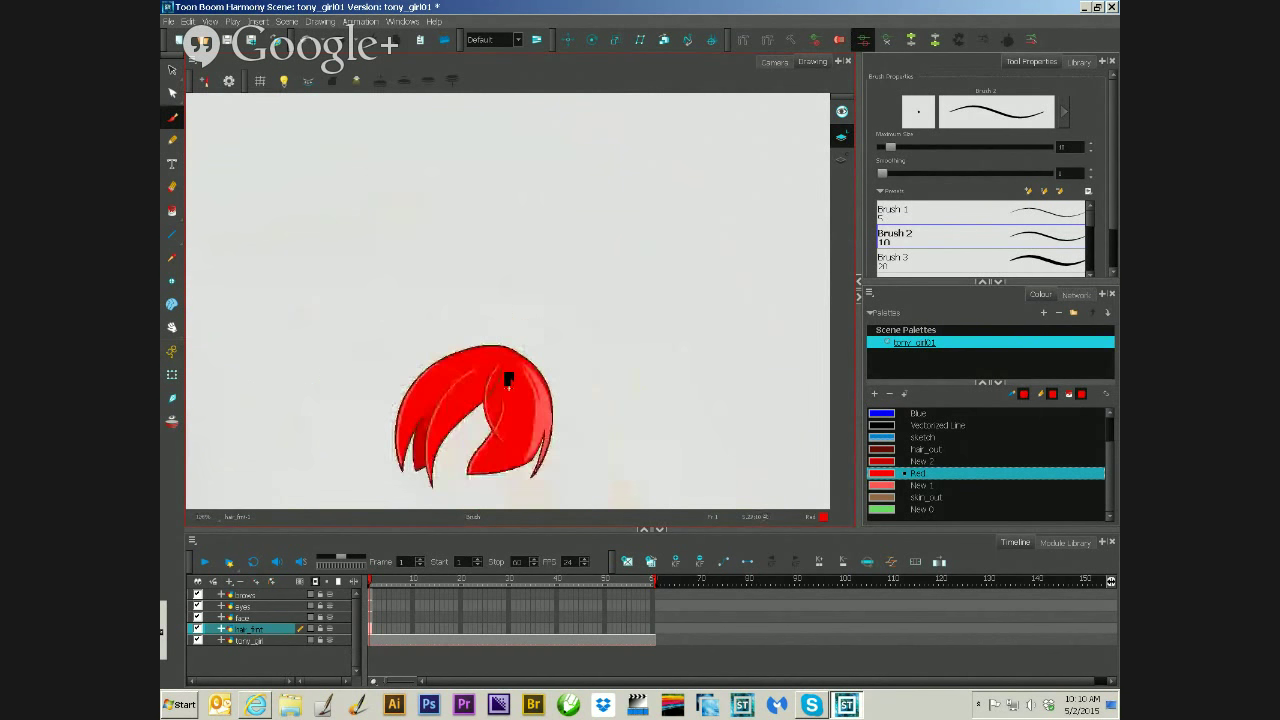
left_click_drag(614, 380, 617, 242)
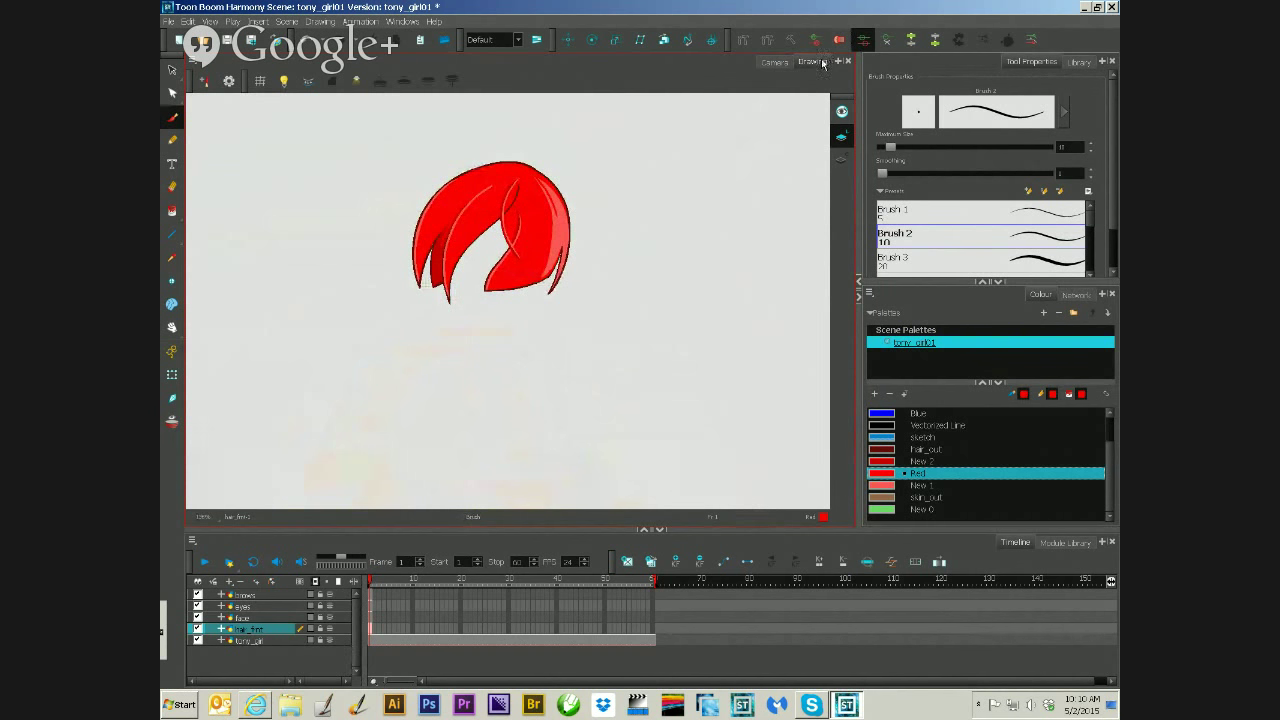
left_click(775, 62)
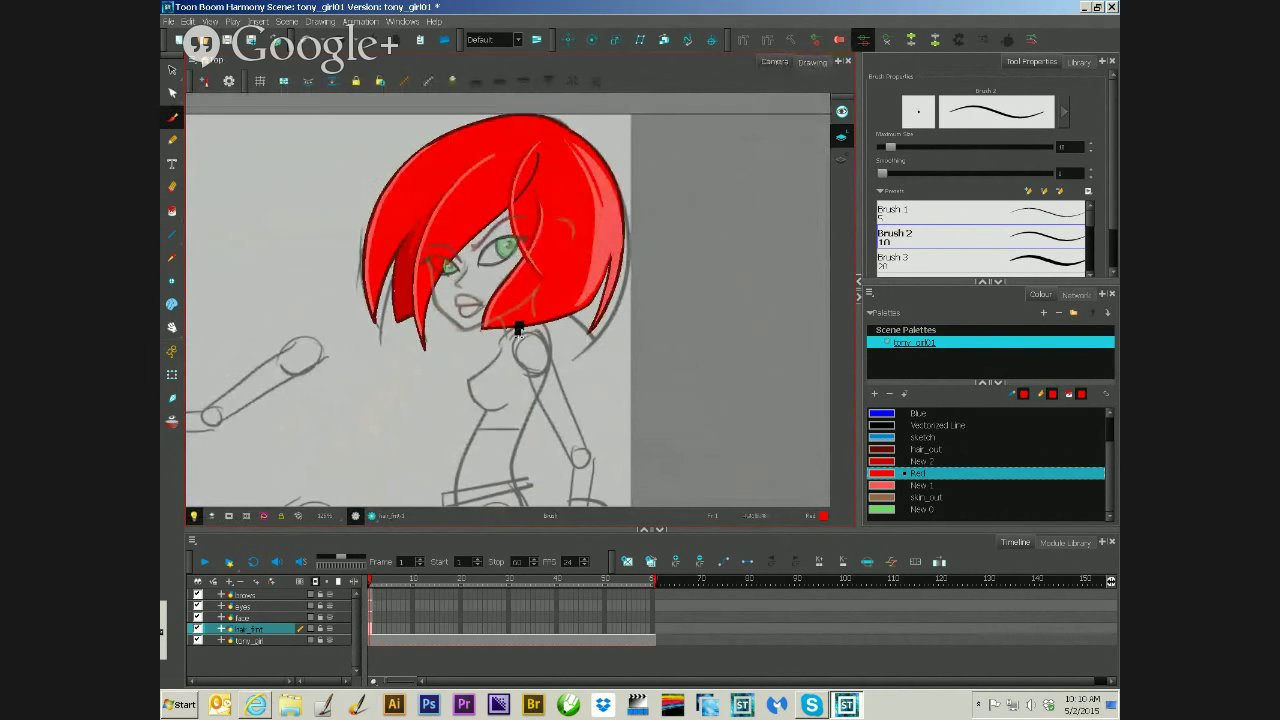
double_click(245, 630)
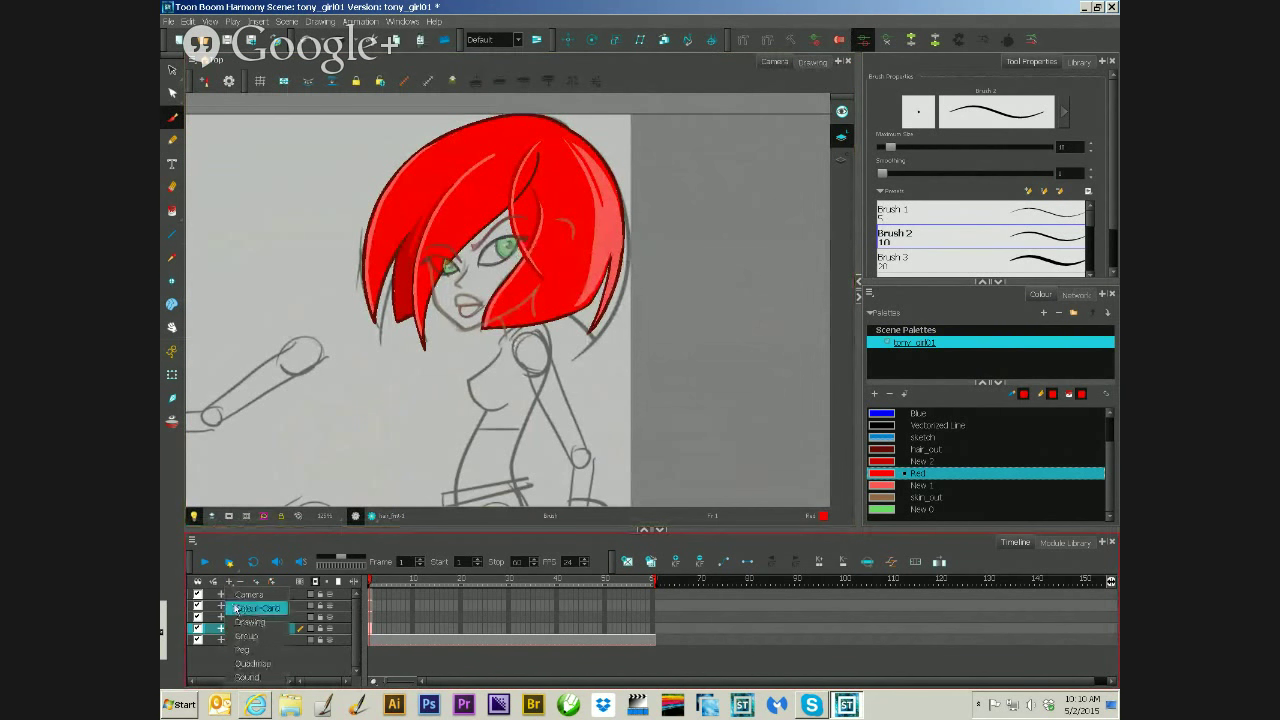
key("ctrl+r")
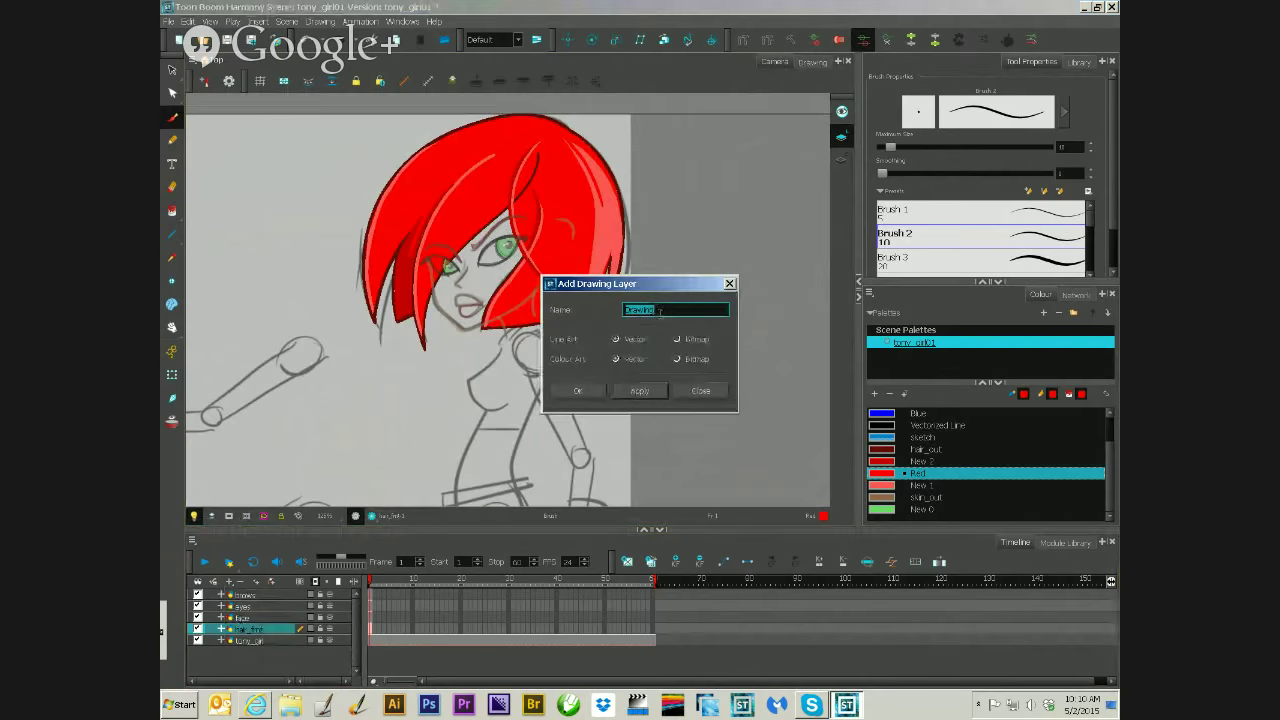
type("Re")
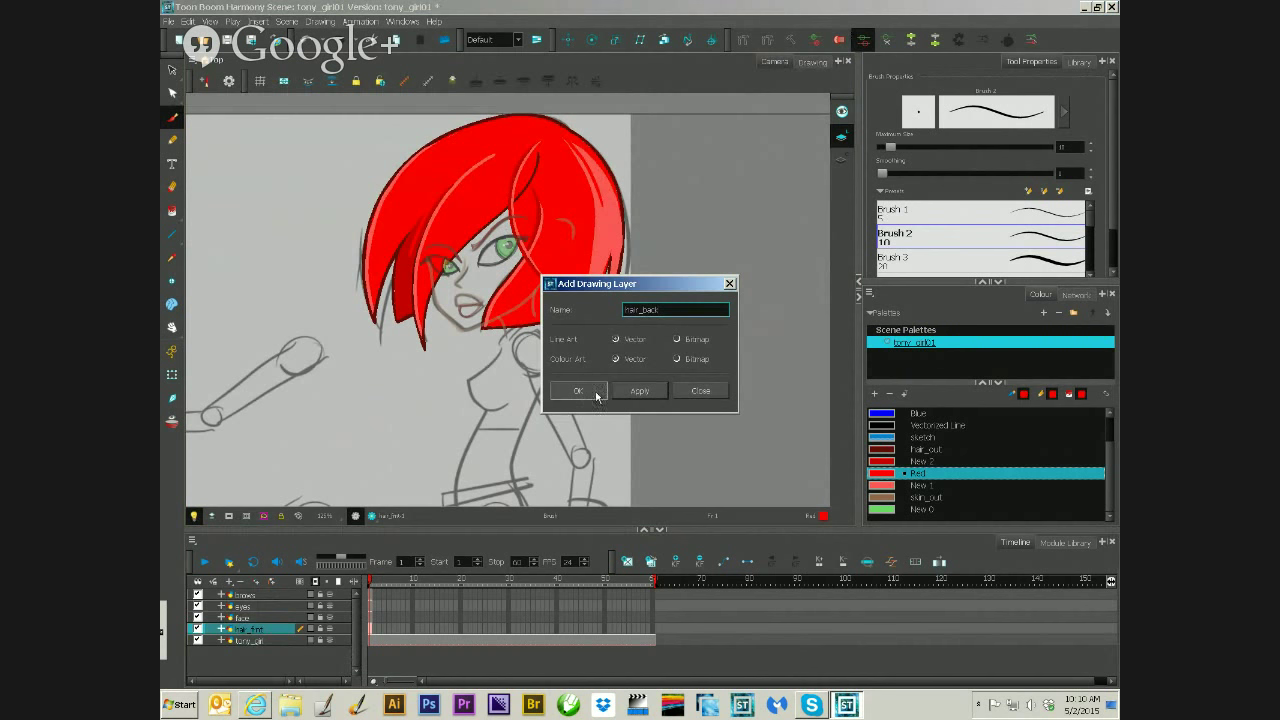
left_click(645, 392)
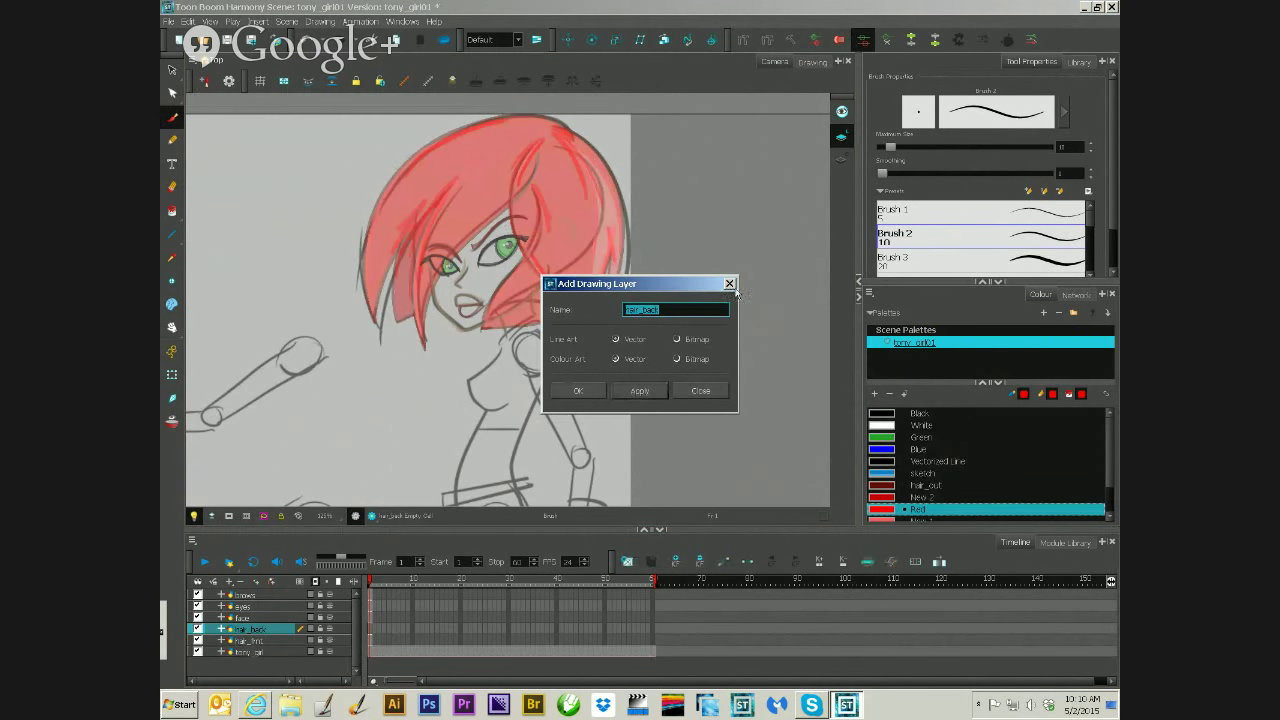
left_click(731, 284)
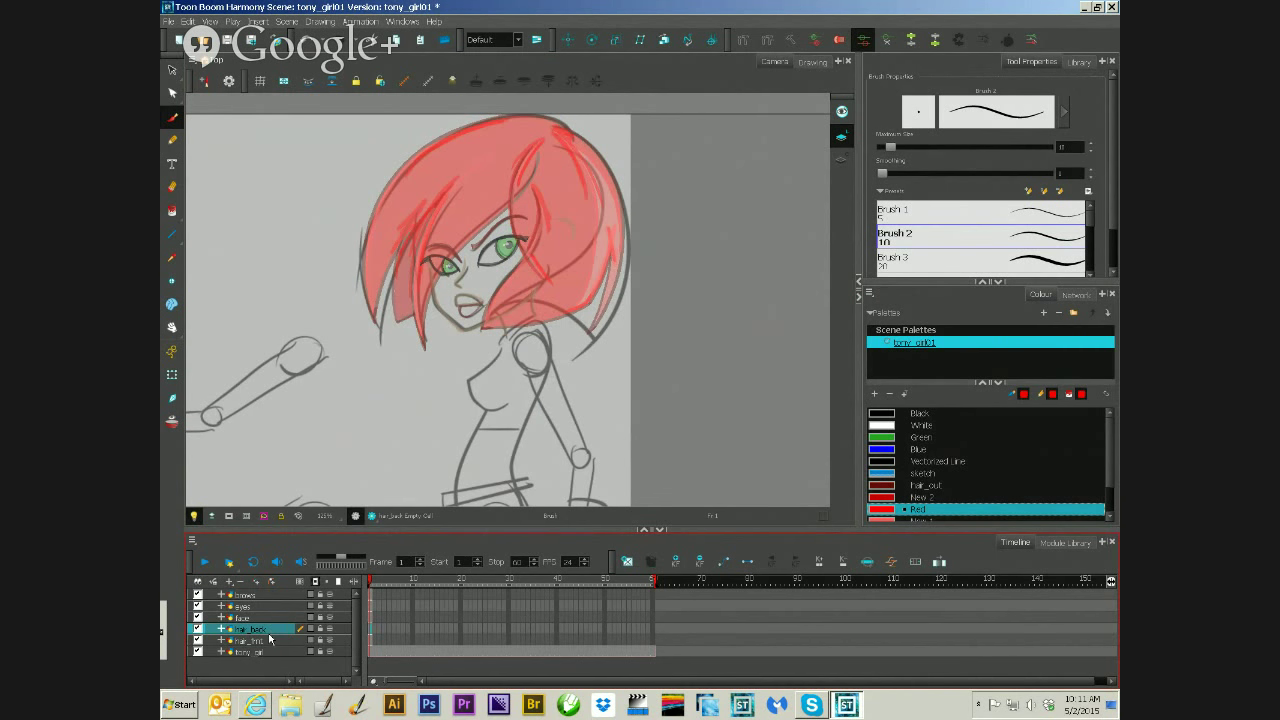
left_click_drag(269, 638, 268, 648)
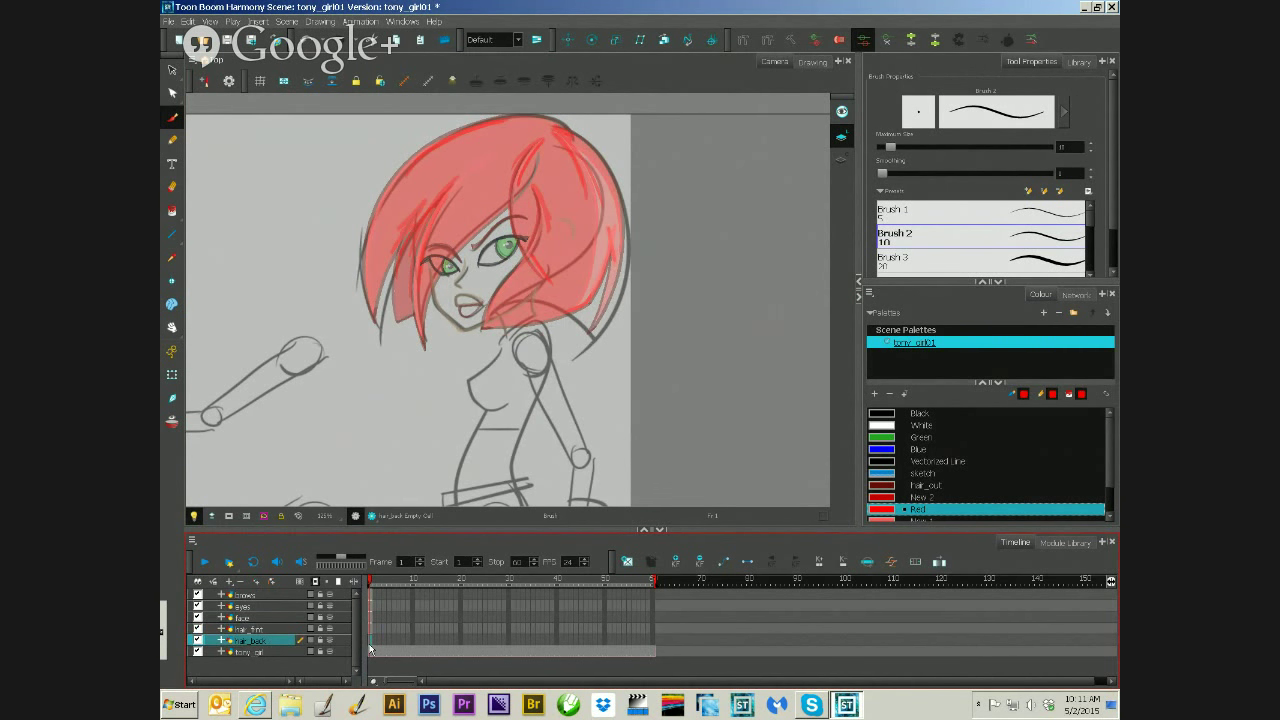
- Brush a closed back-hair shape behind the face in New 2 on the hair_back layer and fill it with the same colour
left_click(924, 497)
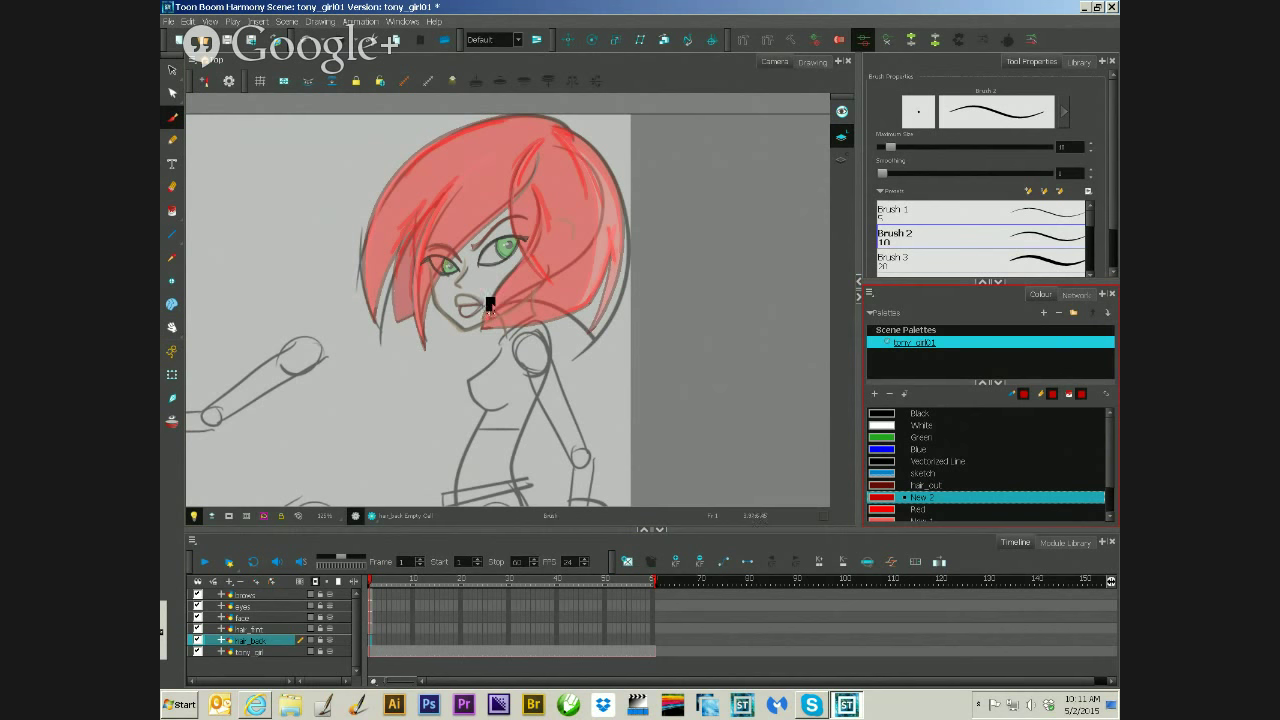
scroll(525, 330, "up", 1)
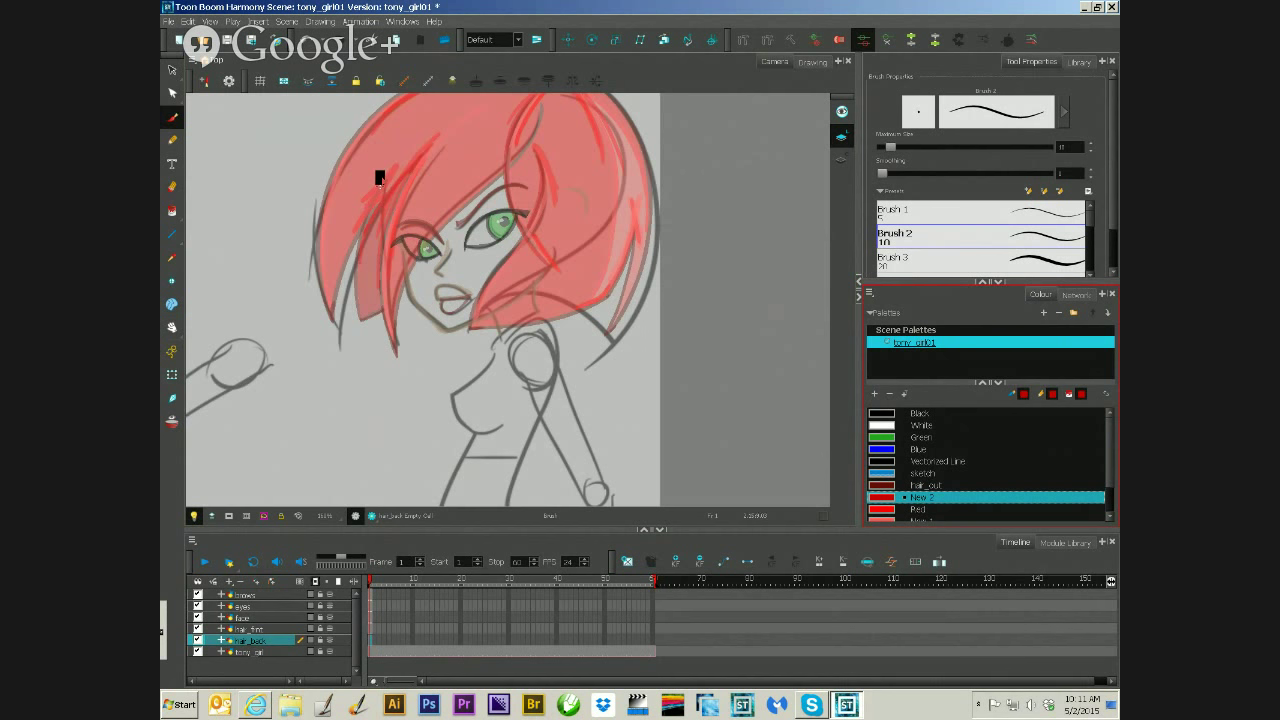
mouse_move(380, 155)
left_mouse_down()
mouse_move(360, 396)
mouse_move(362, 365)
mouse_move(488, 342)
mouse_move(571, 268)
mouse_move(568, 160)
mouse_move(481, 125)
mouse_move(372, 168)
left_mouse_up()
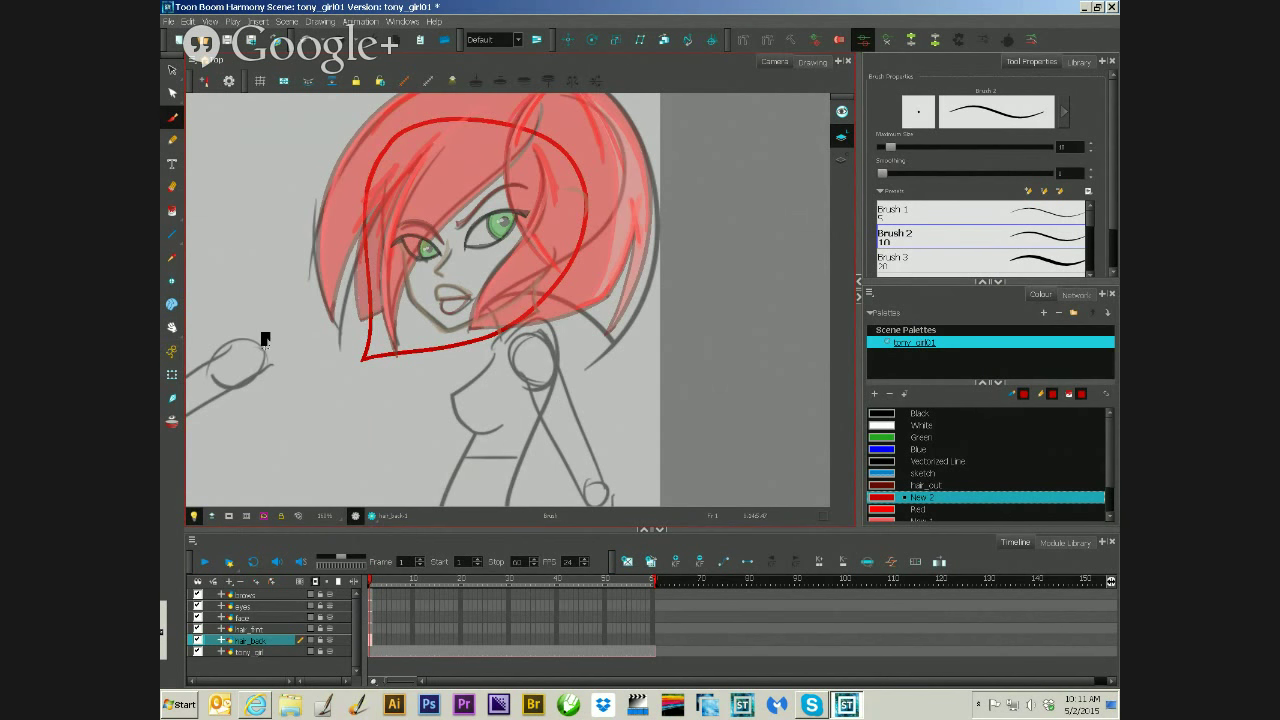
left_click(172, 211)
left_click(422, 336)
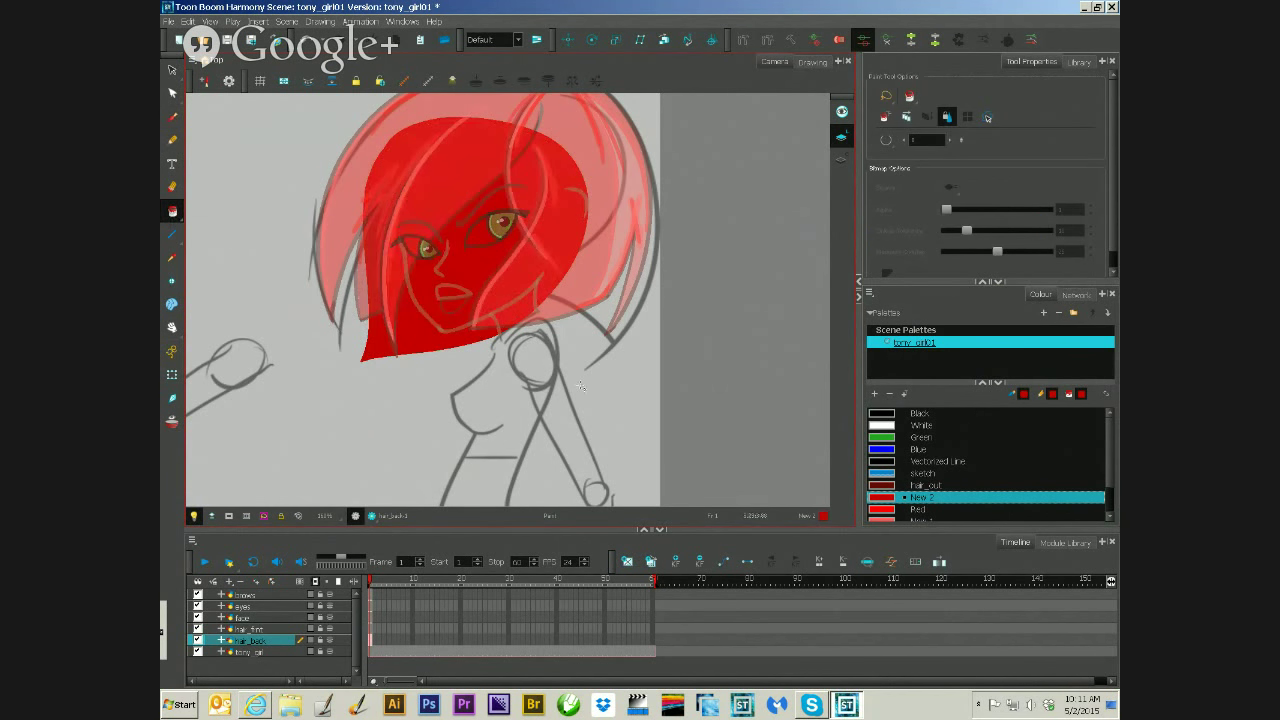
- Erase a thin slit into the lower edge of the back-hair shape, near its pointed corner
left_click(172, 70)
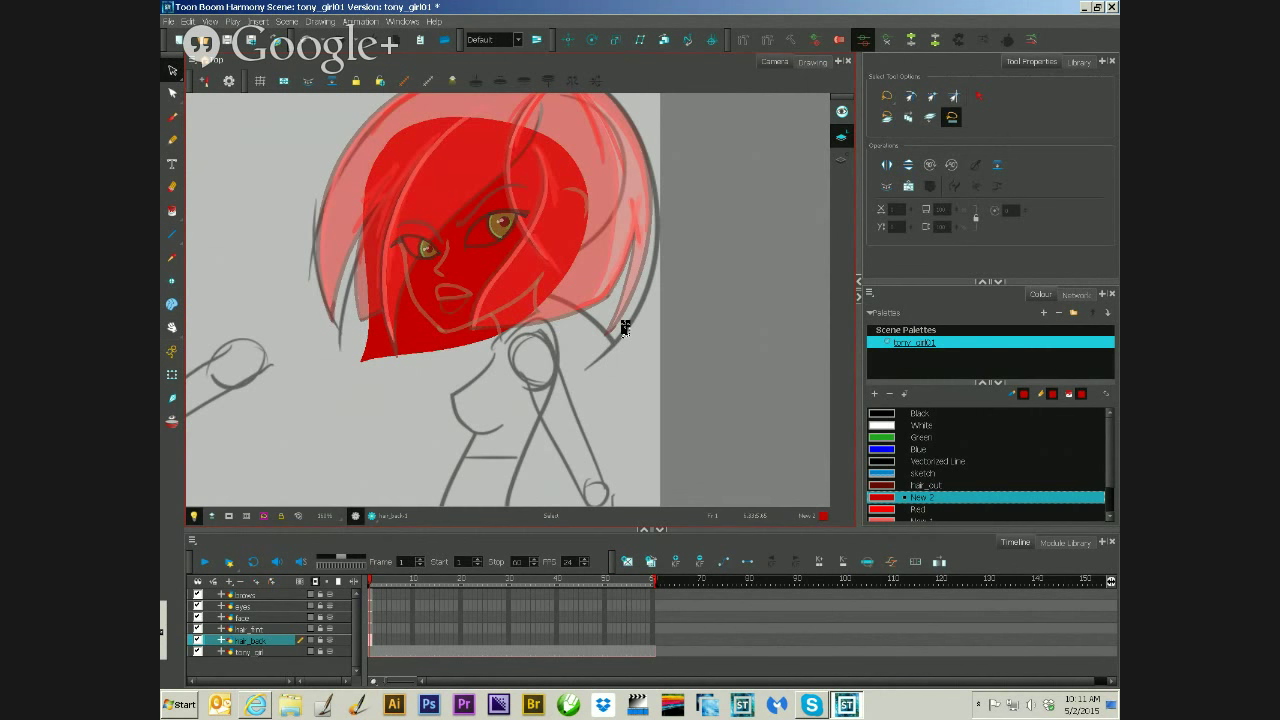
scroll(600, 330, "down", 3)
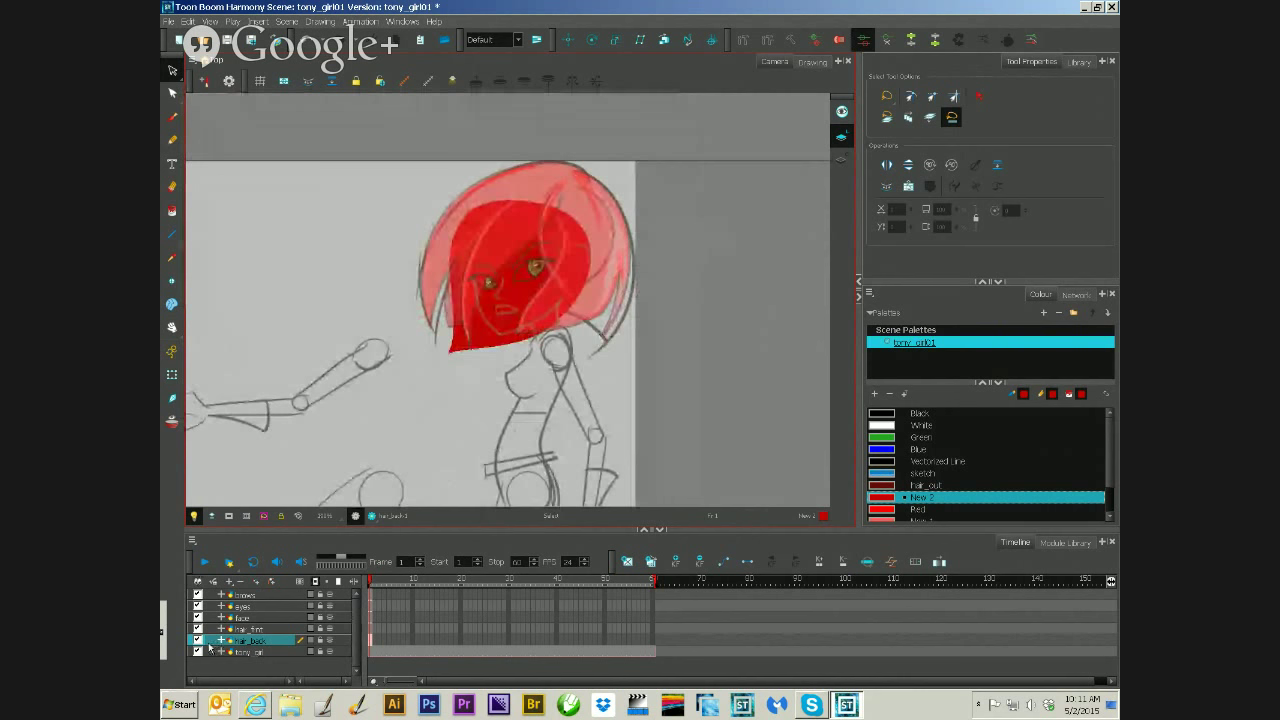
left_click(812, 63)
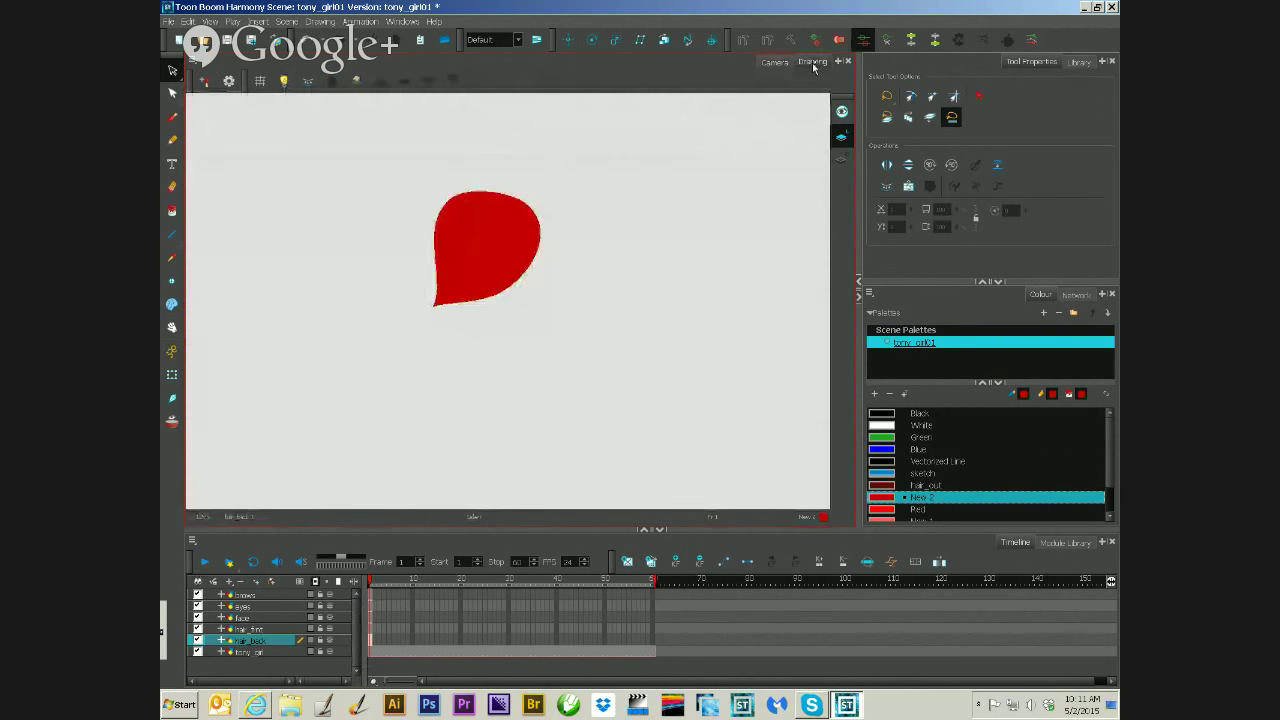
left_click(778, 62)
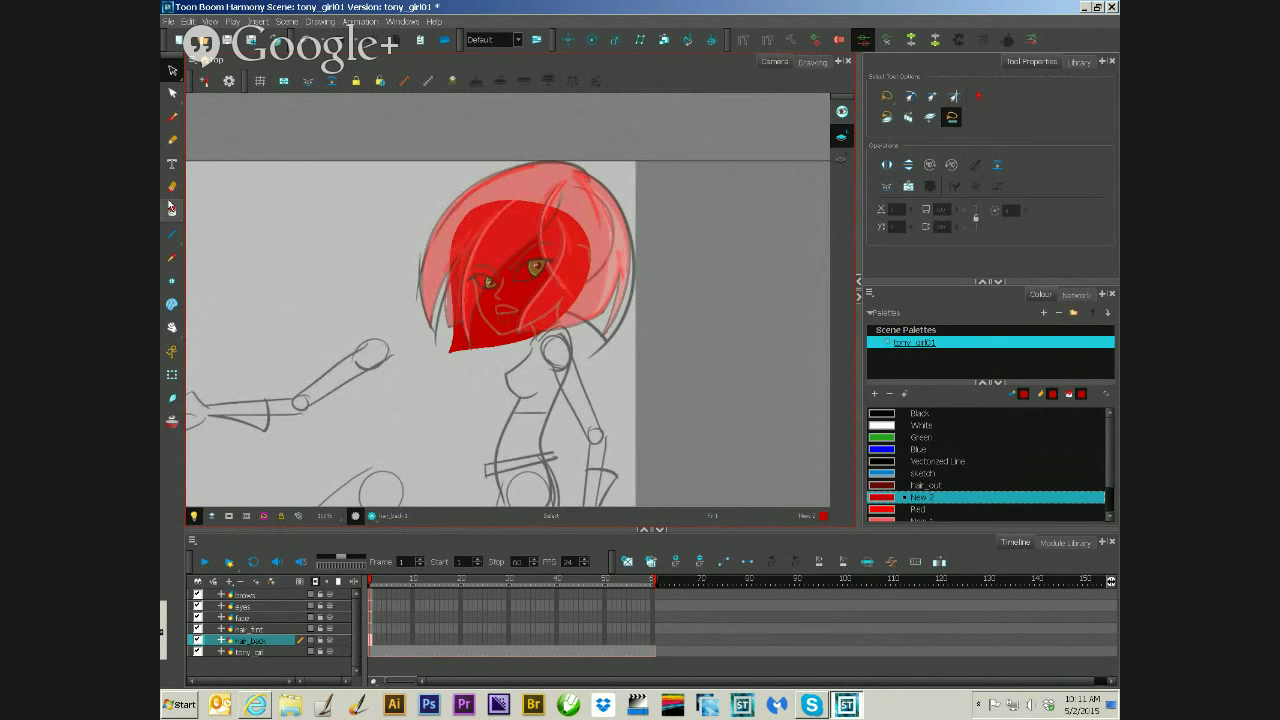
left_click(173, 187)
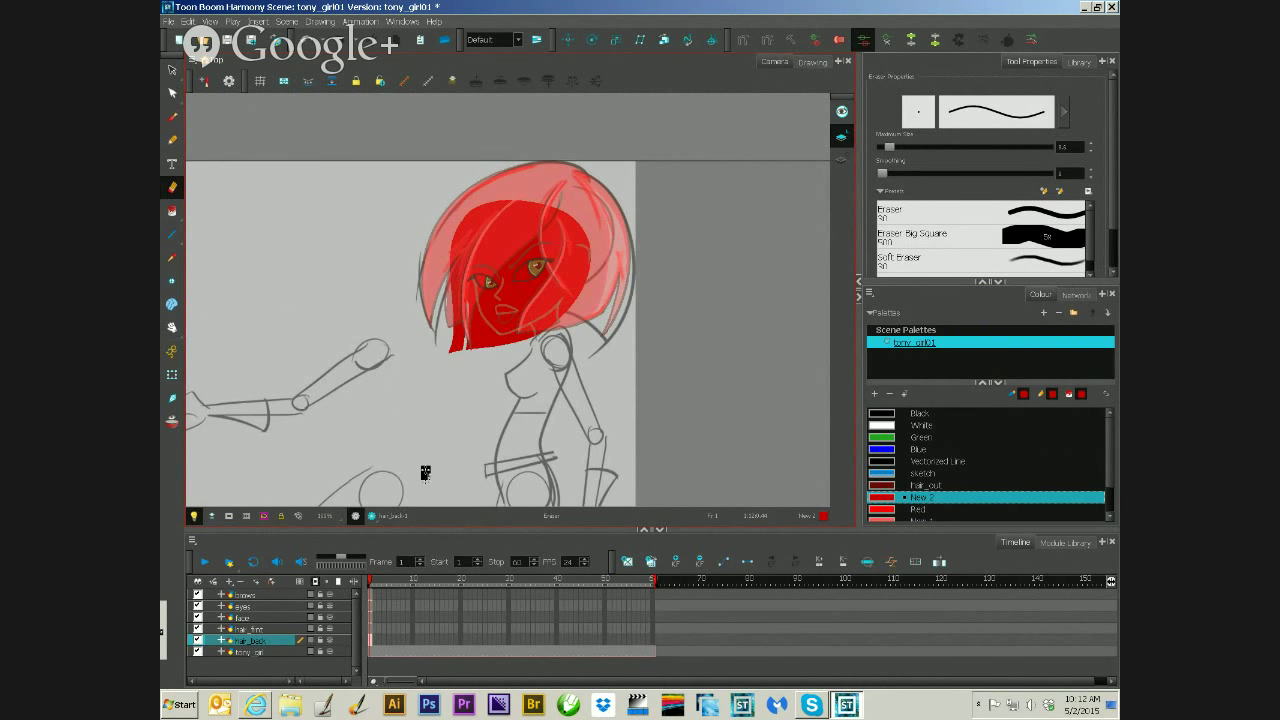
left_click(172, 70)
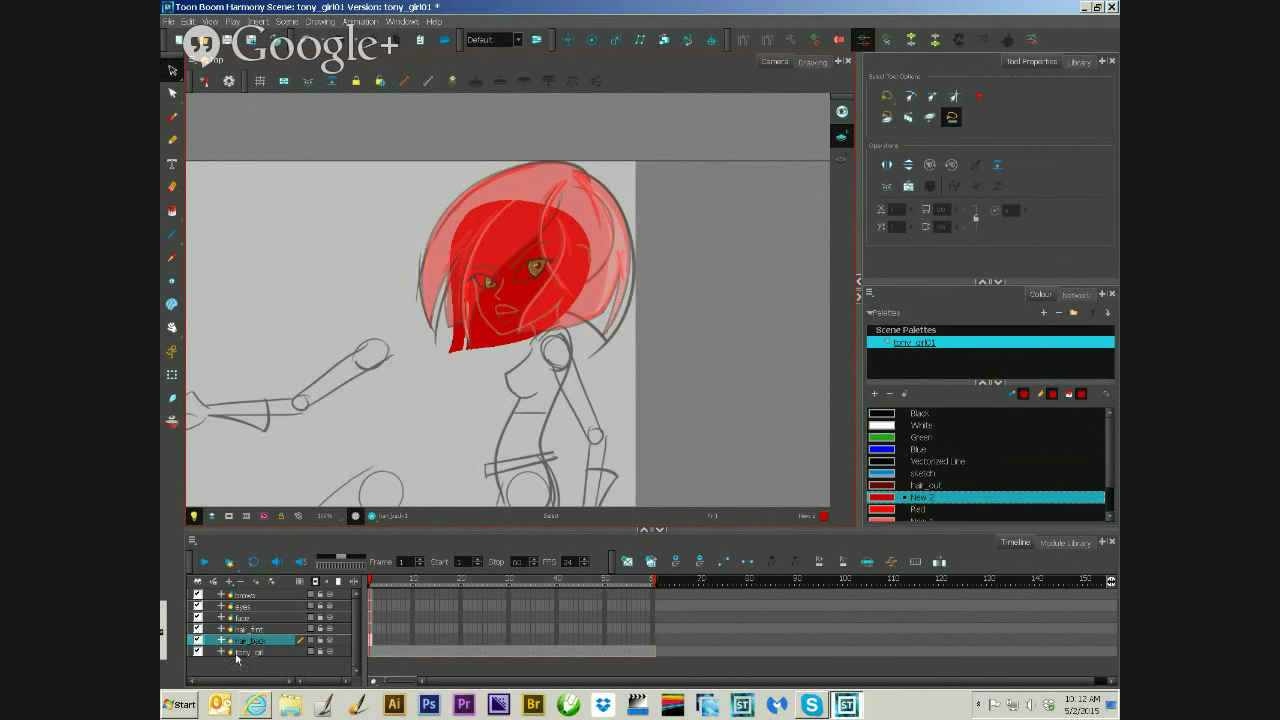
- Activate the face layer's drawing at the first frame and choose the Brush tool
left_click(246, 618)
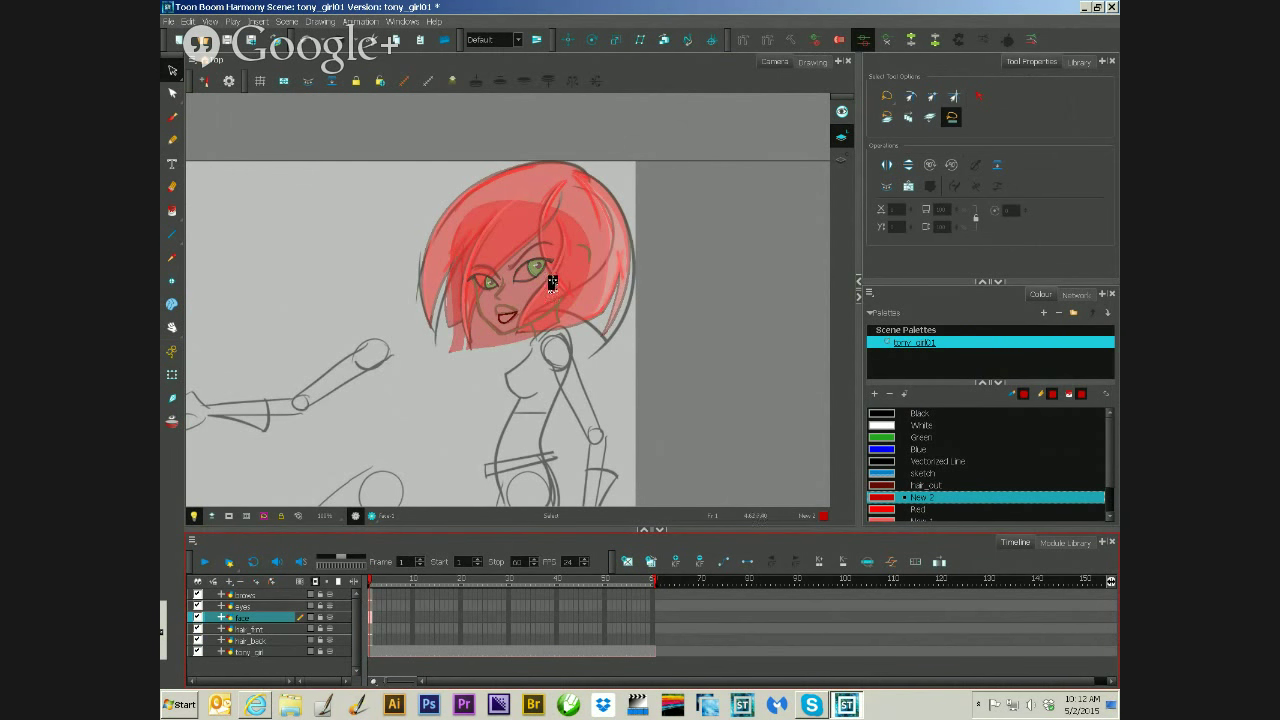
scroll(600, 340, "up", 2)
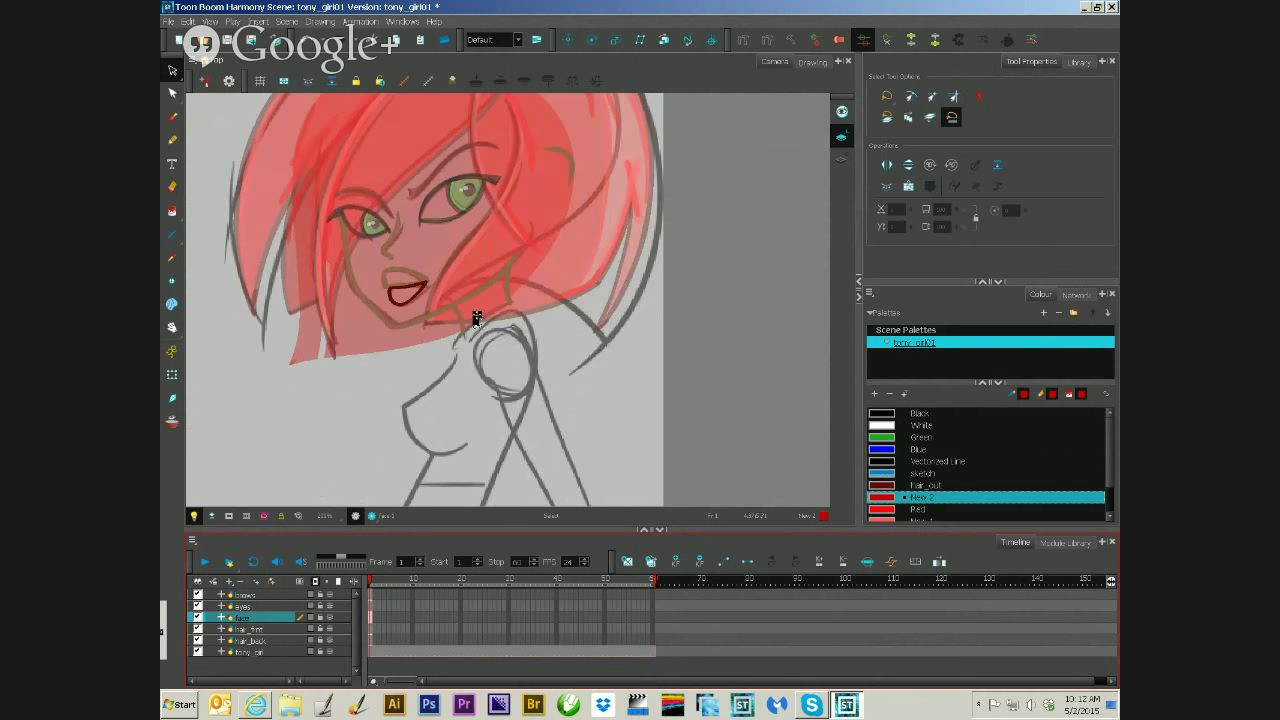
scroll(472, 295, "up", 2)
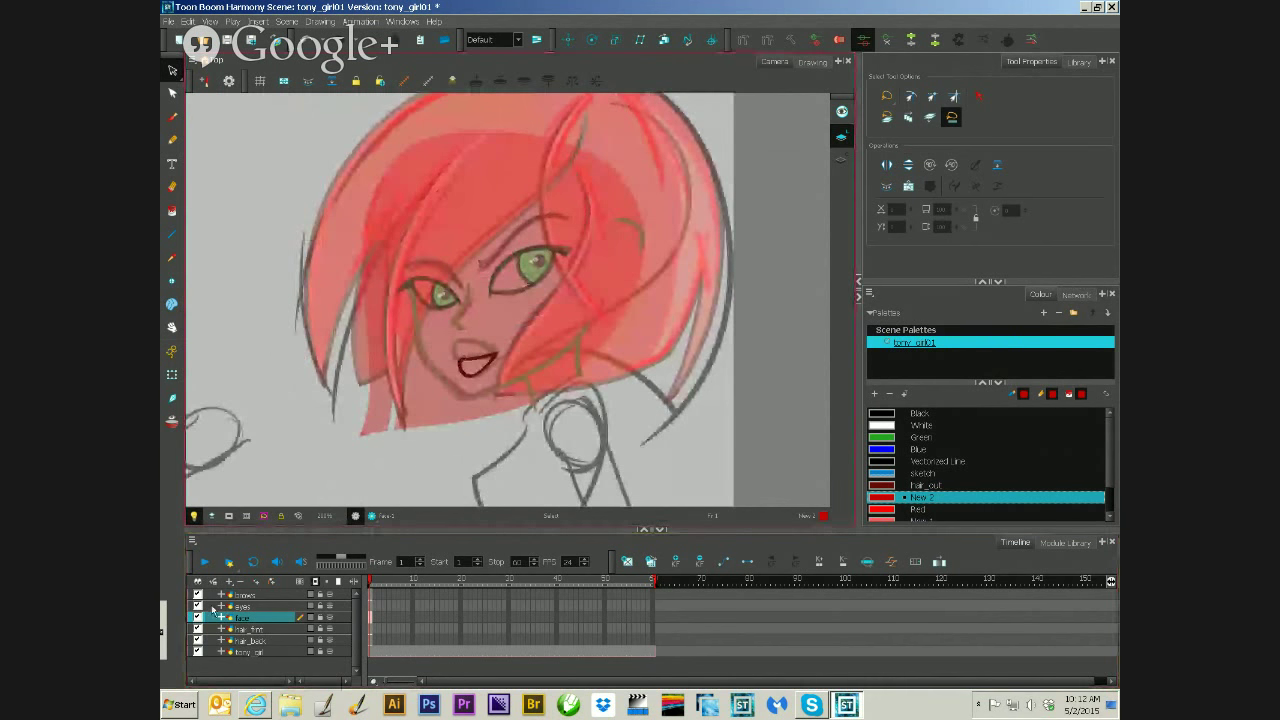
left_click(215, 606)
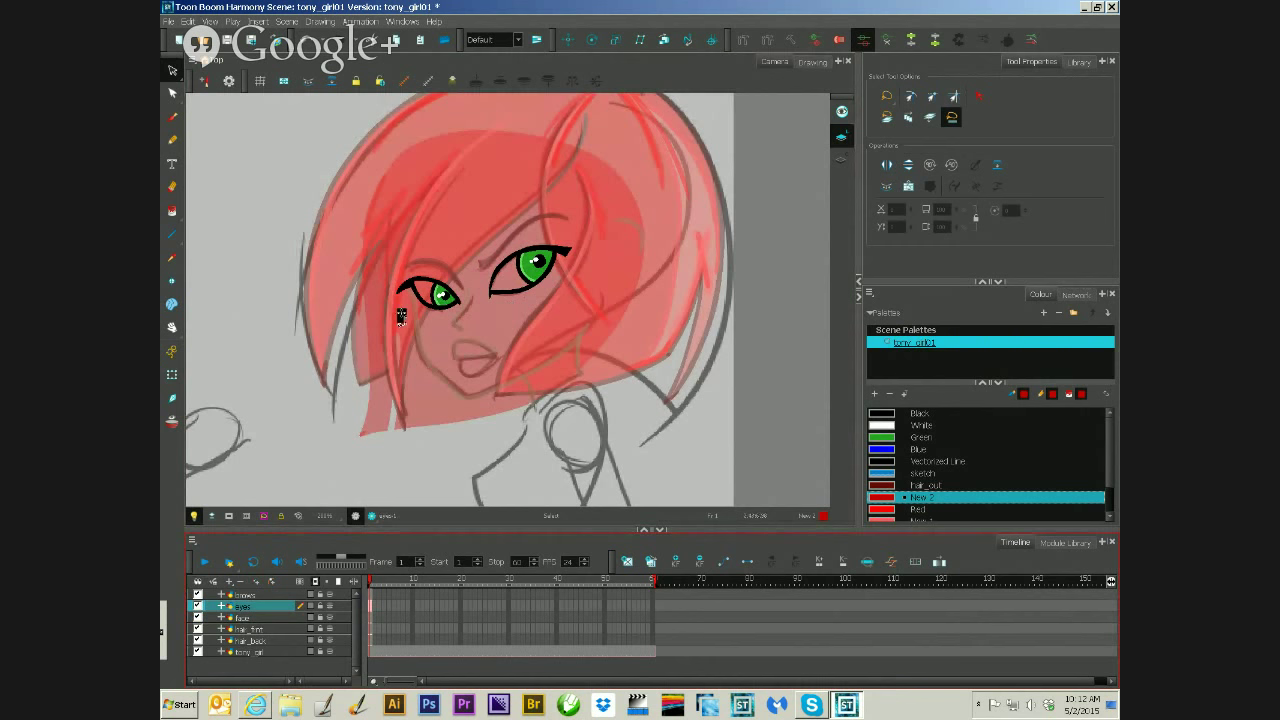
left_click(372, 619)
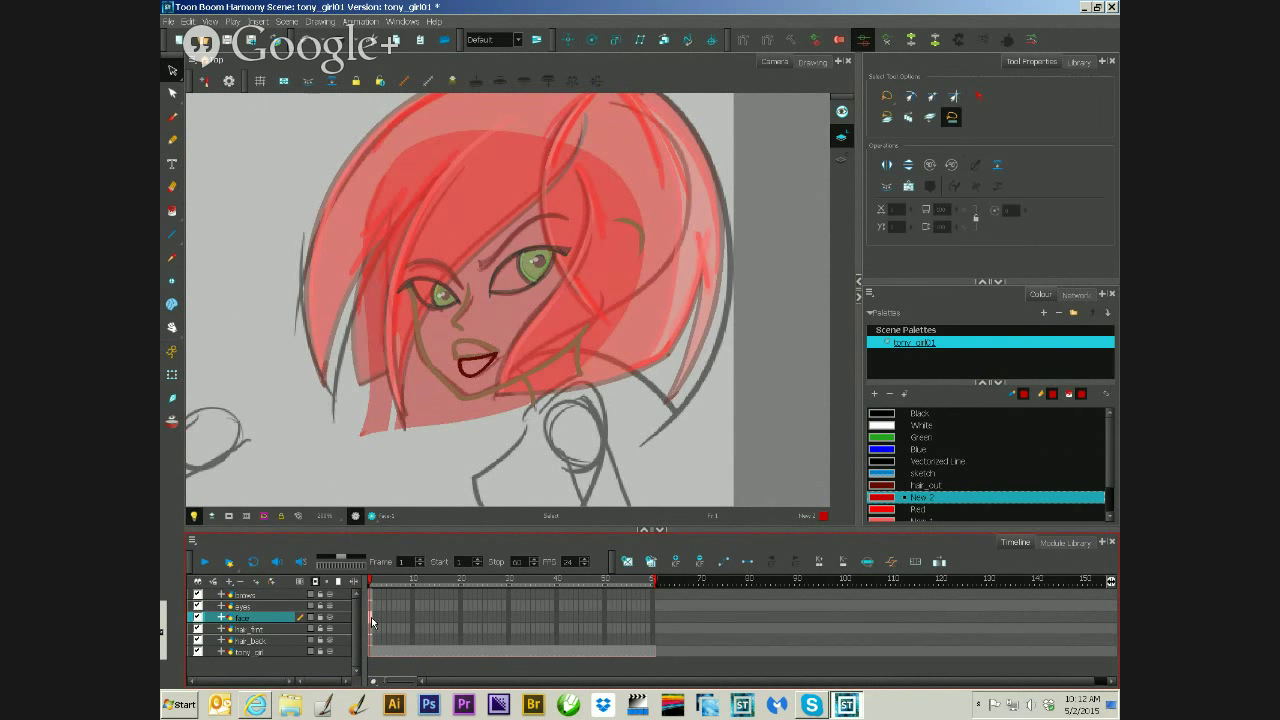
left_click(172, 117)
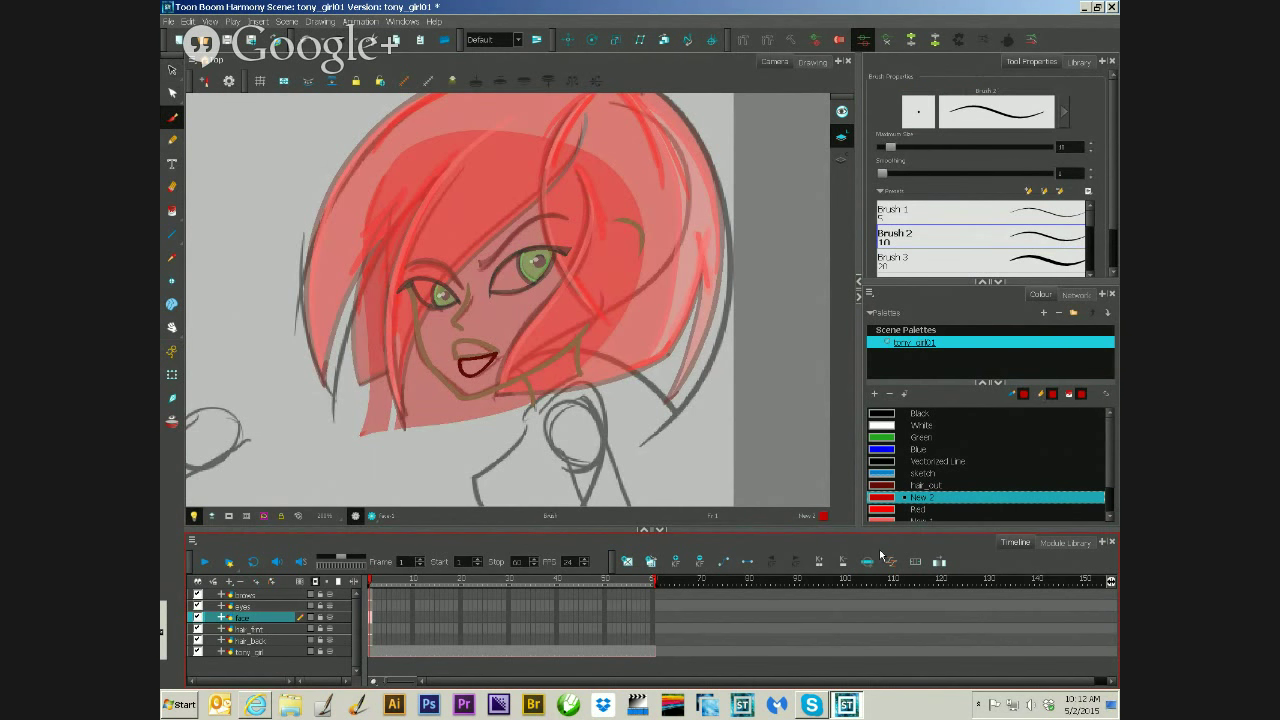
- Create a new palette colour based on skin_out and place it directly below skin_out in the colour list
scroll(1111, 444, "down", 1)
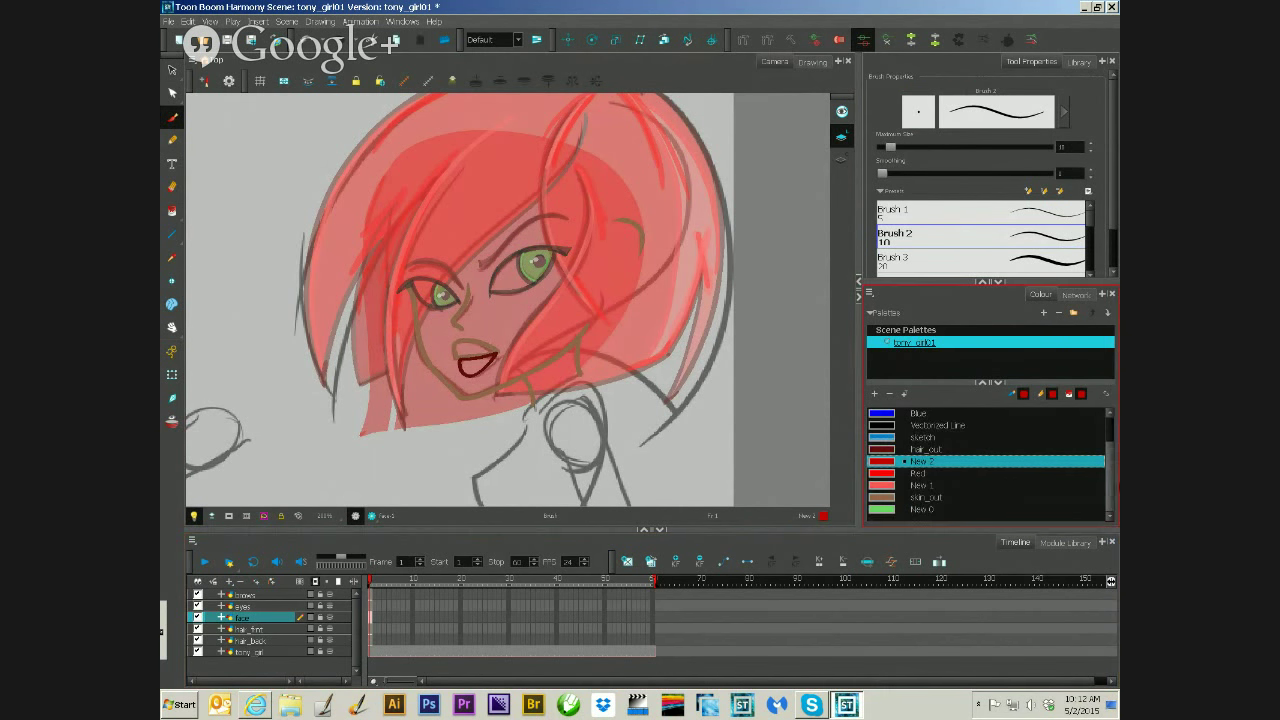
left_click(884, 500)
right_click(884, 503)
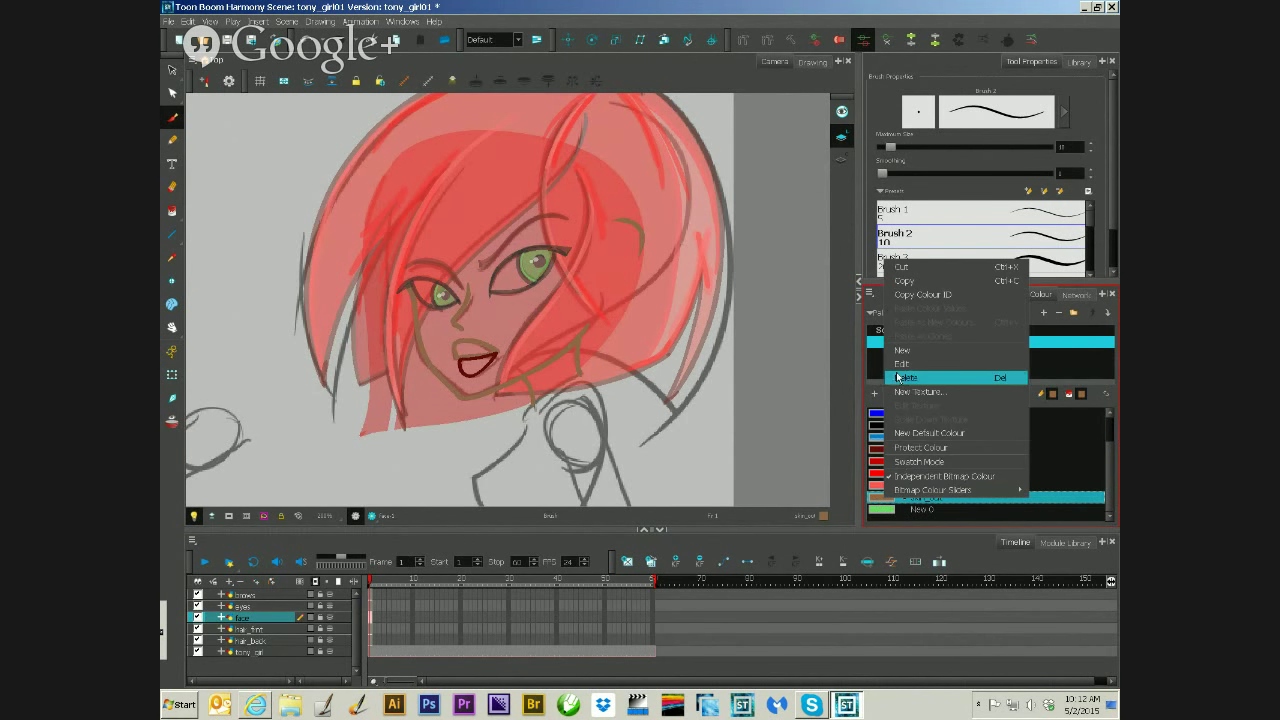
left_click(911, 355)
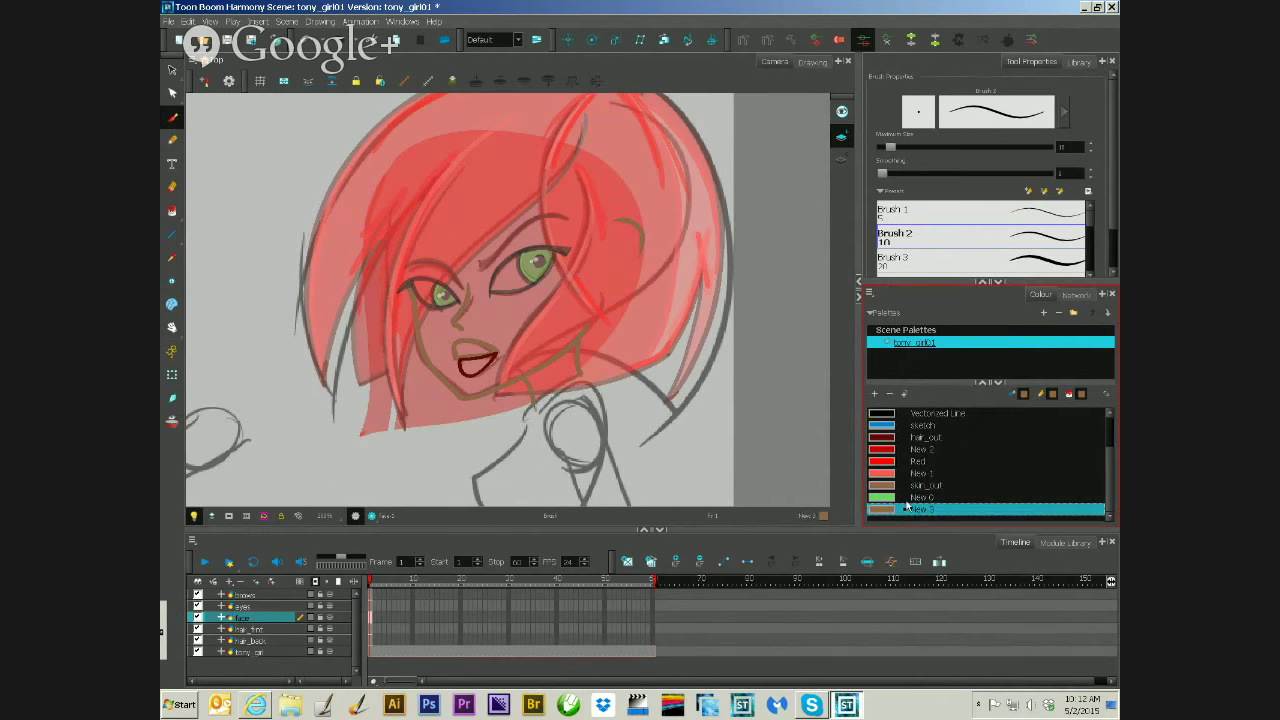
left_click_drag(884, 513, 891, 498)
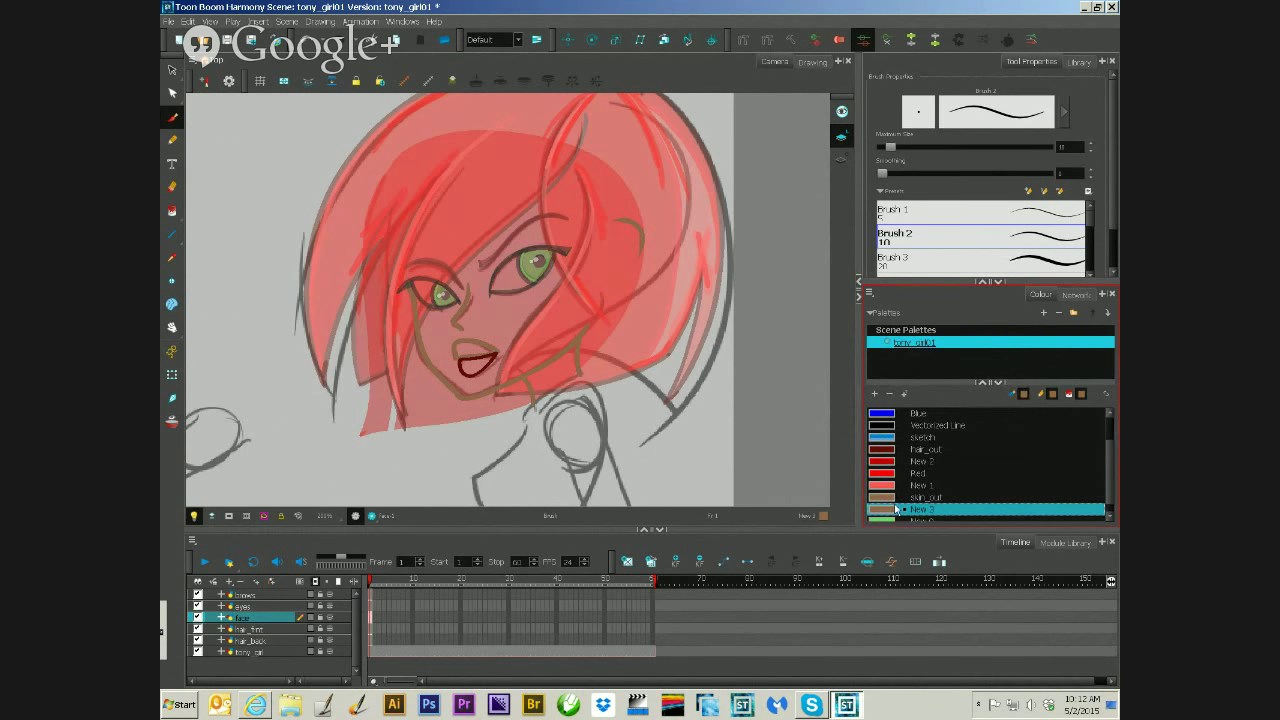
- Change the new skin swatch to a light peach with hue 21, saturation 36 and value 92
double_click(884, 510)
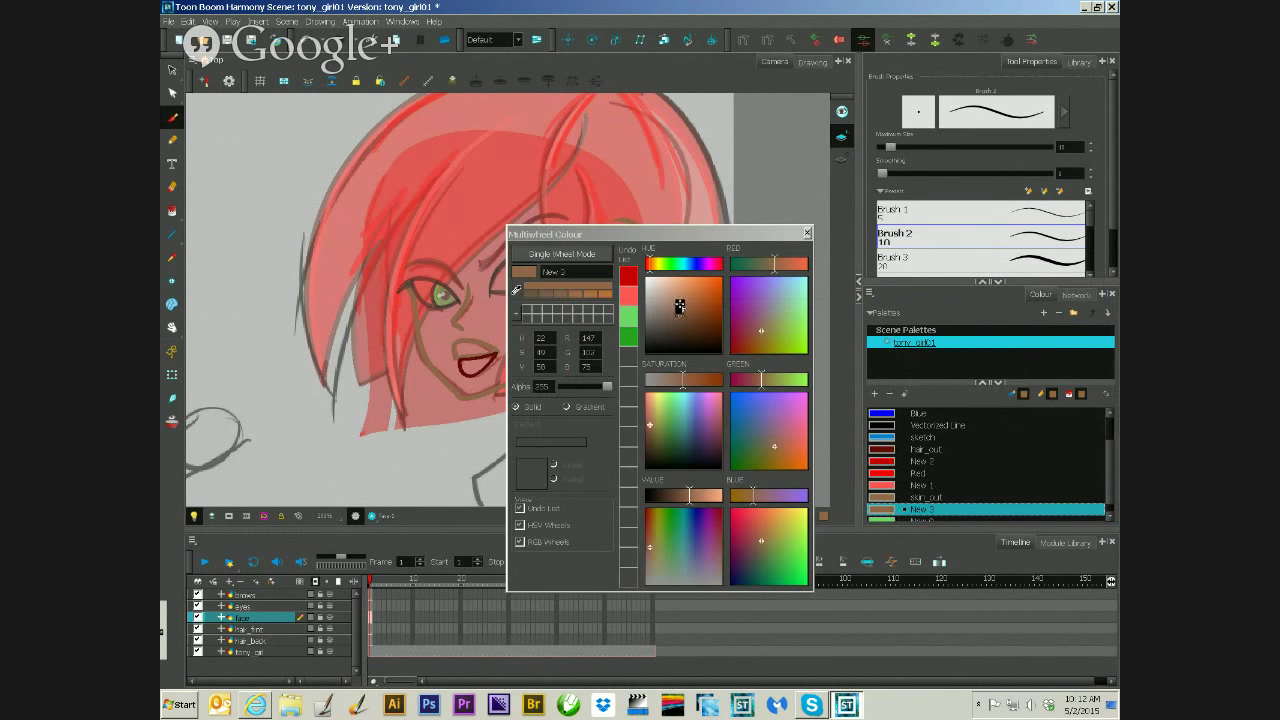
left_click_drag(681, 311, 669, 289)
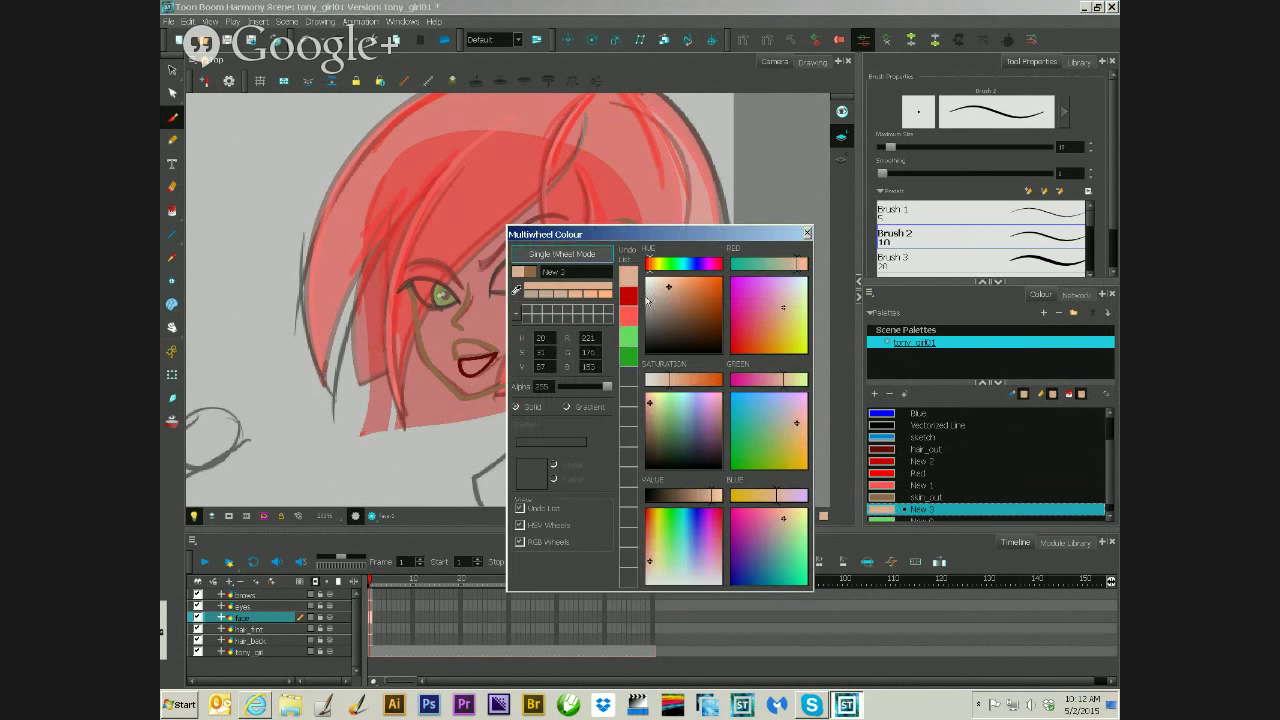
left_click(577, 296)
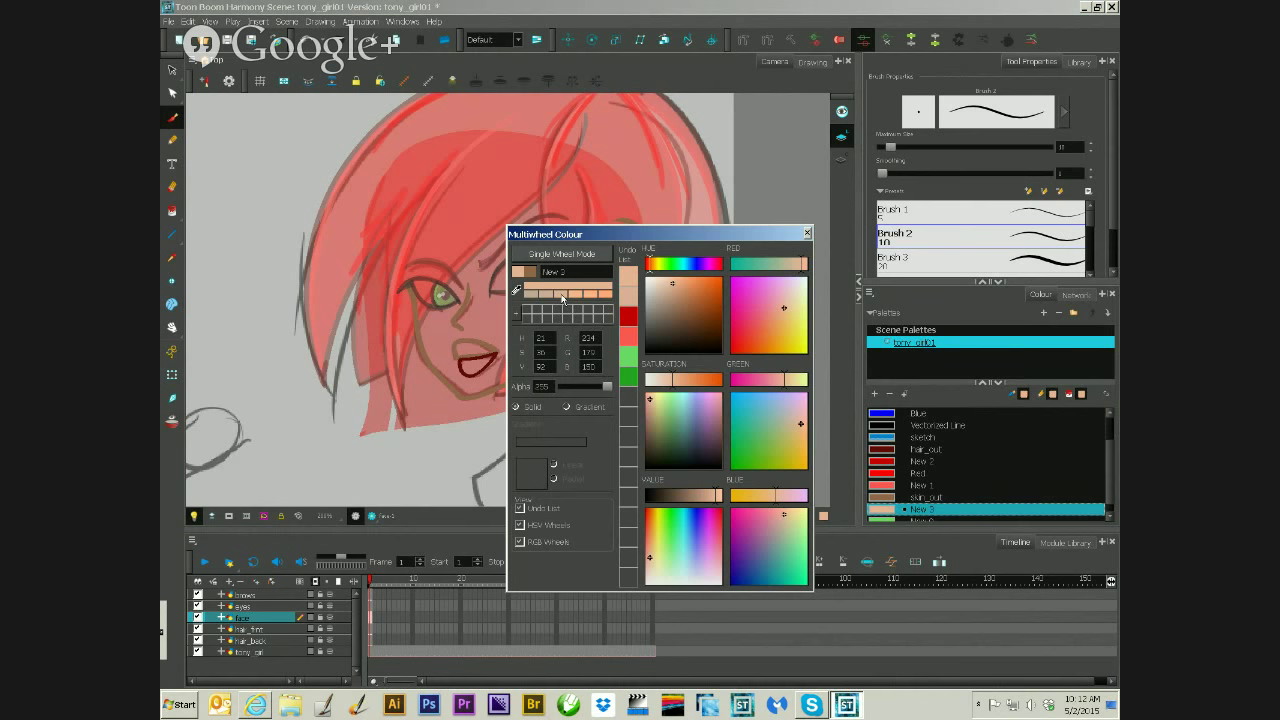
left_click(809, 232)
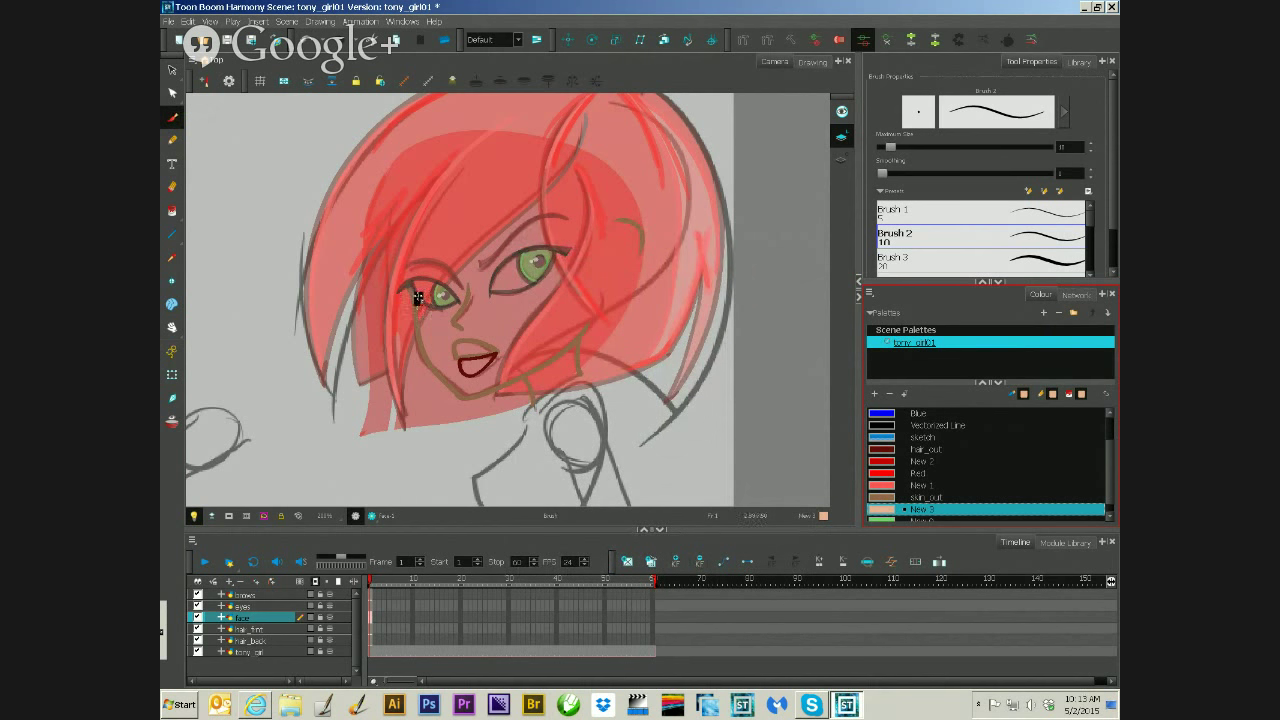
- In the Drawing view, brush light peach strokes extending the face outline from the cheek up to the temple and from the jaw to the ear
left_click(812, 62)
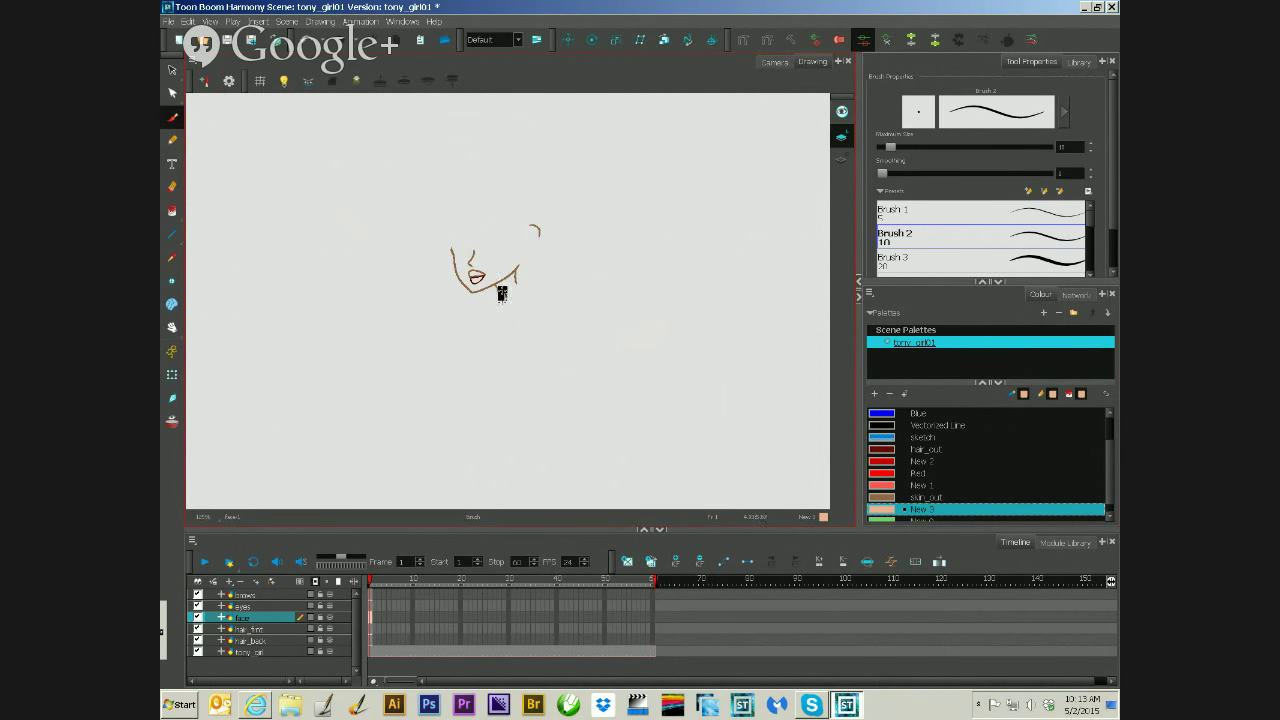
scroll(505, 290, "up", 5)
left_click_drag(497, 240, 536, 372)
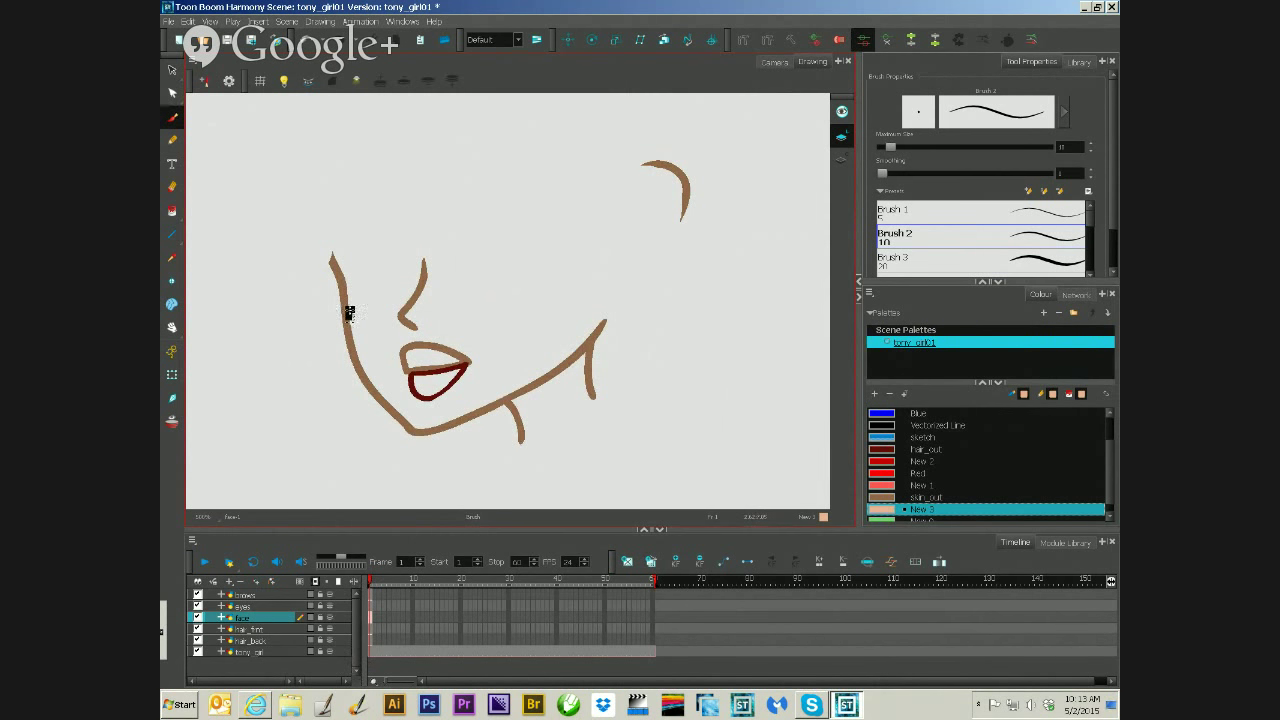
mouse_move(350, 295)
left_mouse_down()
mouse_move(320, 215)
mouse_move(322, 172)
mouse_move(365, 116)
left_mouse_up()
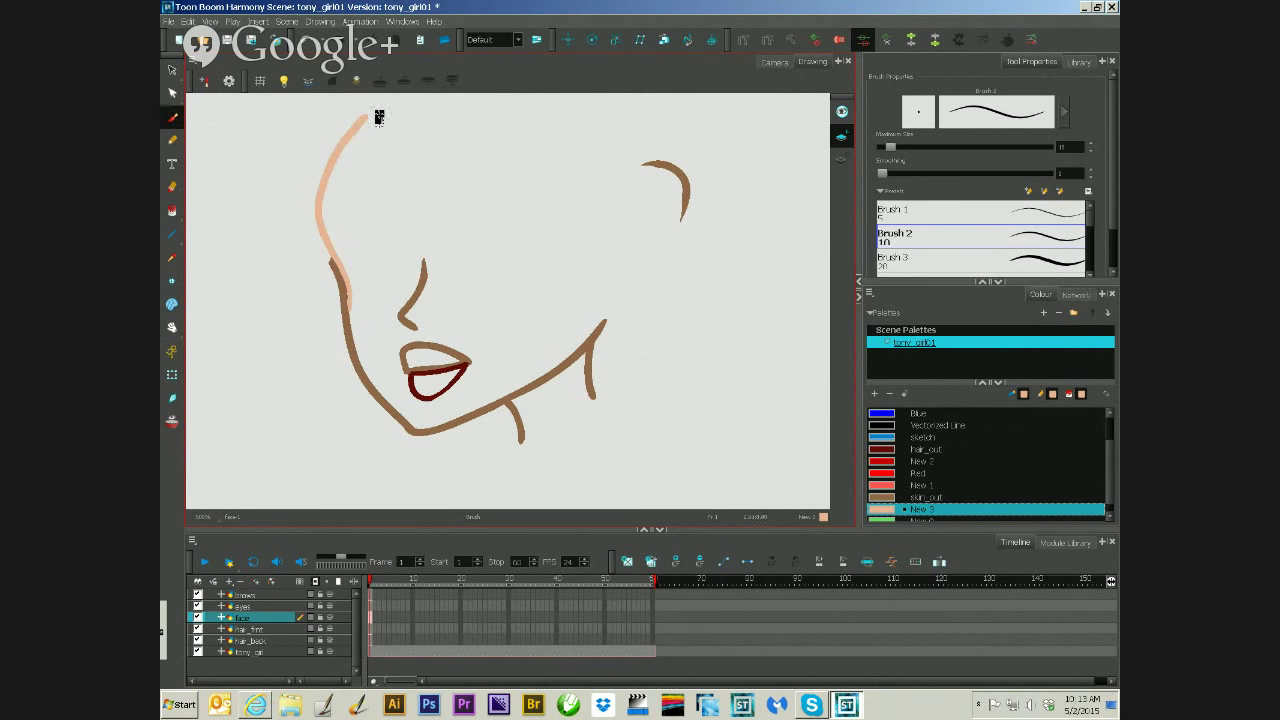
key("ctrl+z")
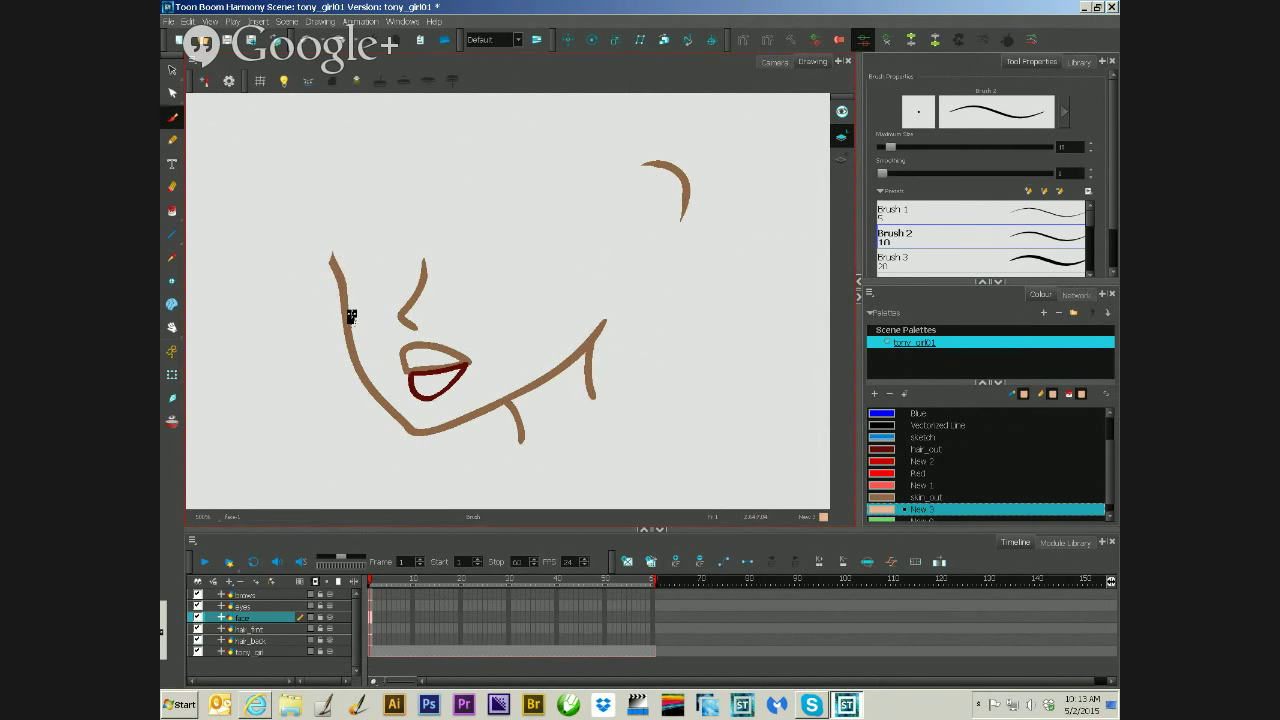
mouse_move(348, 290)
left_mouse_down()
mouse_move(327, 218)
mouse_move(349, 125)
left_mouse_up()
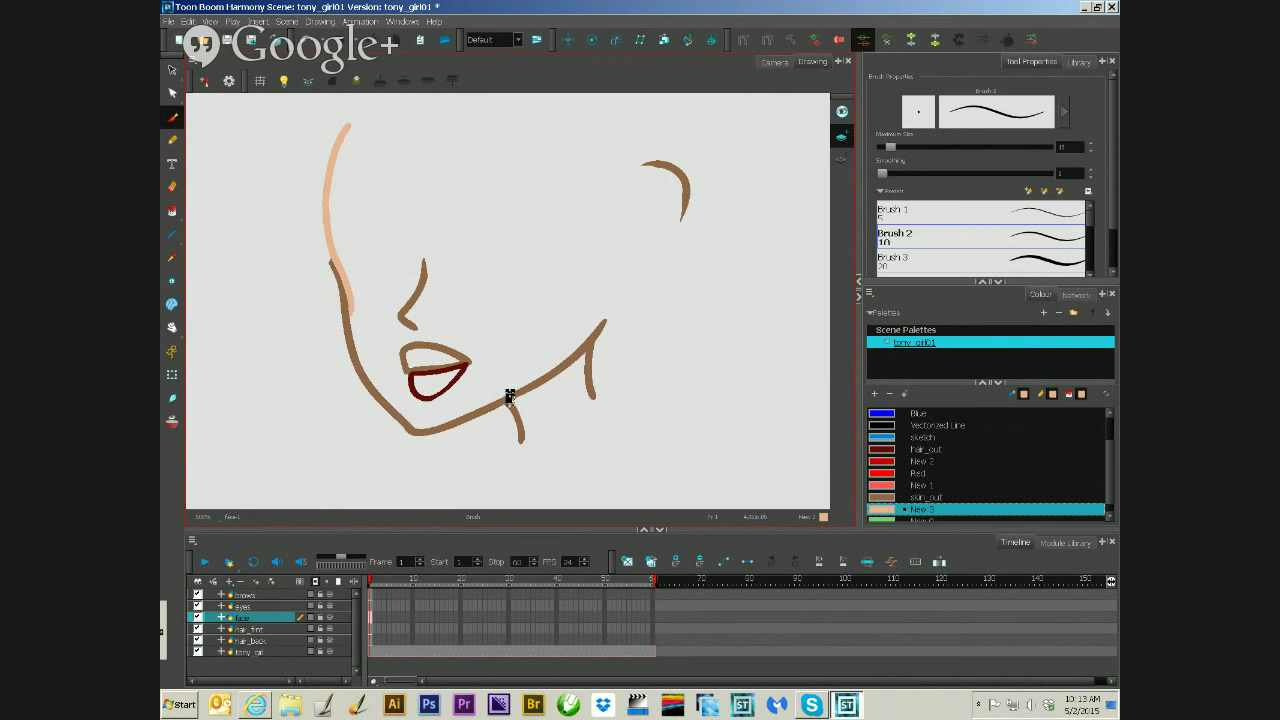
mouse_move(559, 366)
left_mouse_down()
mouse_move(659, 262)
mouse_move(680, 210)
left_mouse_up()
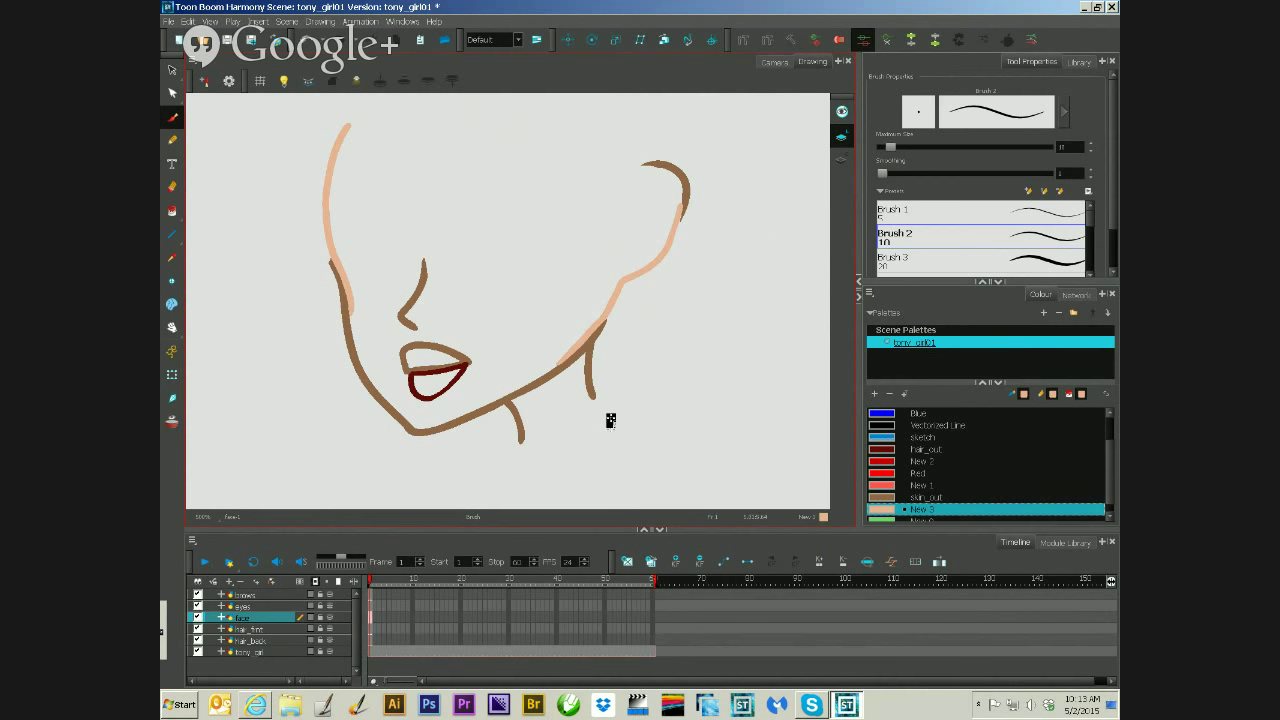
- Show the other layers with the light table and trace the ear's outer edge and upper curl in light peach
left_click(284, 86)
left_click_drag(666, 337, 680, 427)
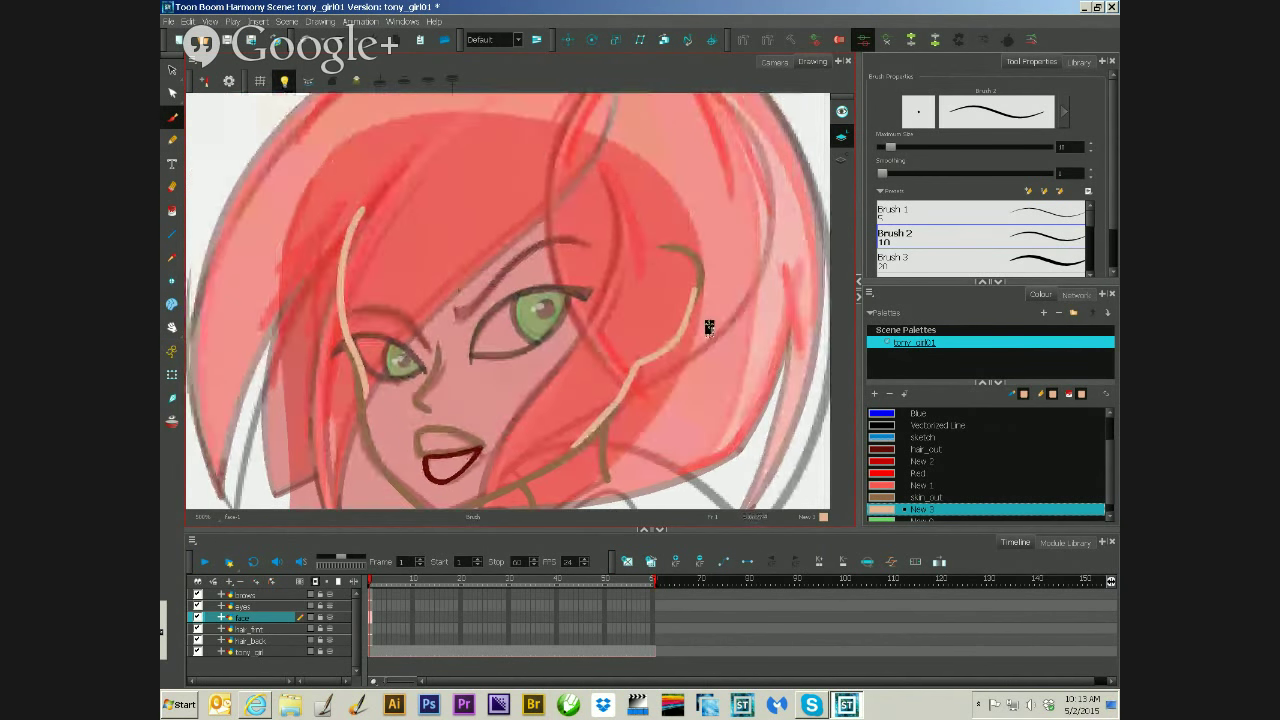
mouse_move(349, 234)
left_mouse_down()
mouse_move(408, 171)
mouse_move(483, 146)
mouse_move(565, 147)
mouse_move(666, 190)
mouse_move(705, 284)
left_mouse_up()
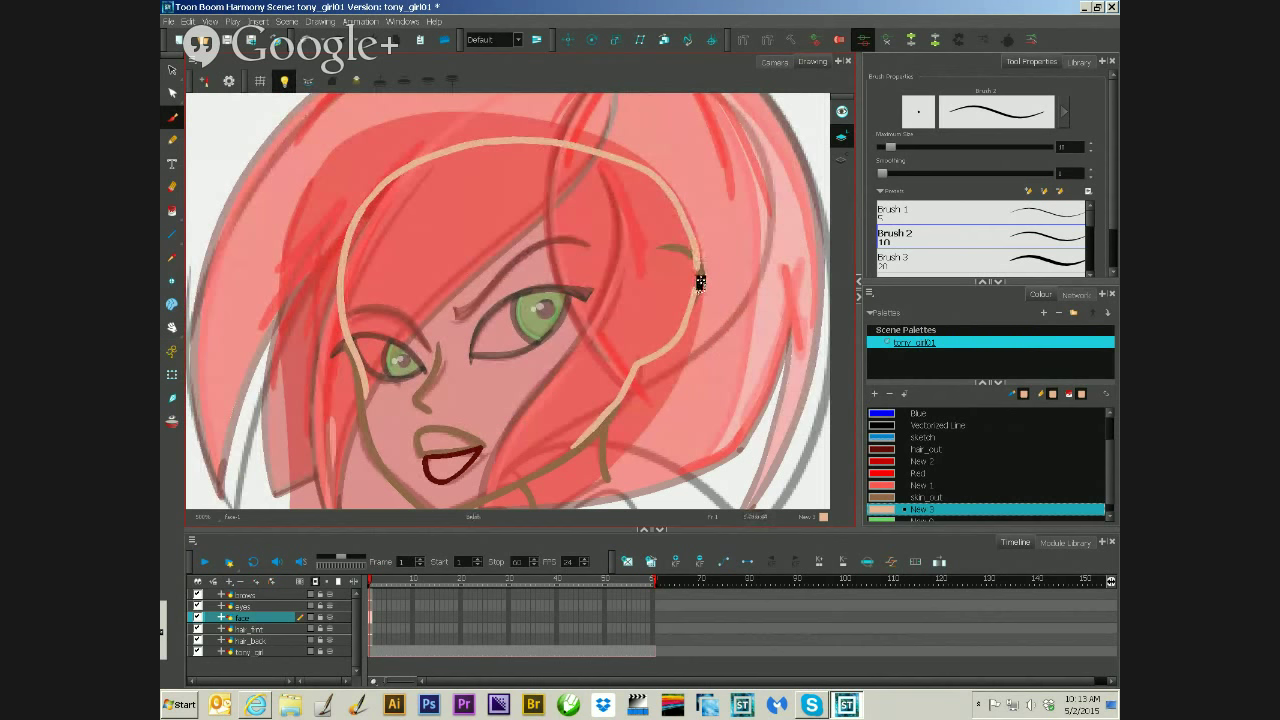
key("ctrl+z")
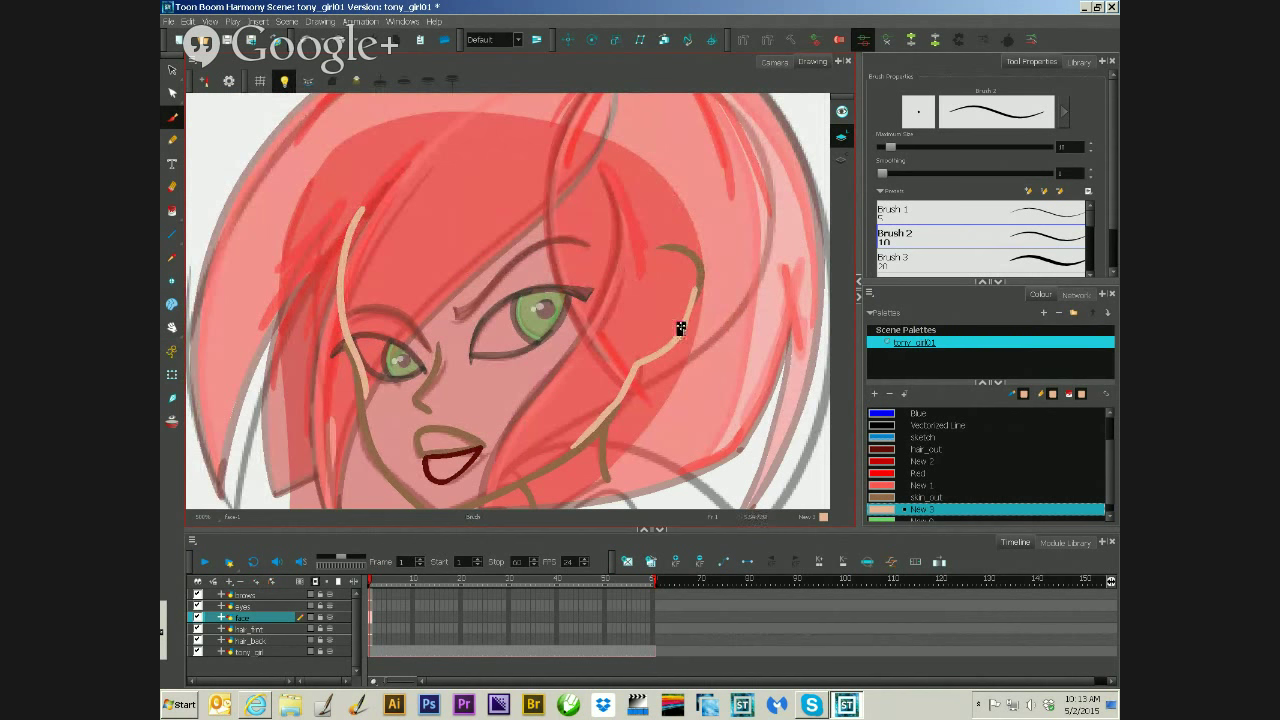
mouse_move(680, 328)
left_mouse_down()
mouse_move(686, 260)
mouse_move(650, 254)
left_mouse_up()
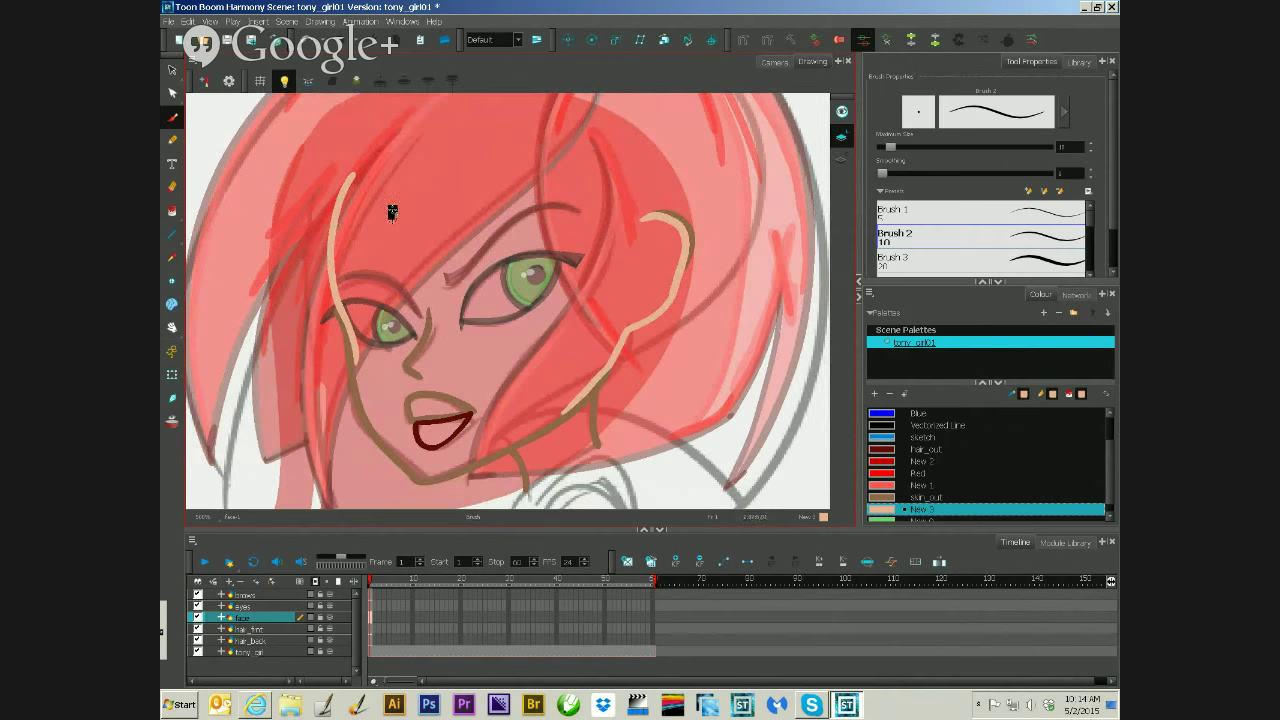
- Brush a light peach skull outline from the temple over the top of the head and down to the ear, closing the head shape
left_click_drag(404, 200, 381, 236)
key("ctrl+z")
scroll(437, 266, "up", 2)
mouse_move(325, 247)
left_mouse_down()
mouse_move(392, 167)
mouse_move(499, 123)
mouse_move(557, 121)
mouse_move(635, 159)
left_mouse_up()
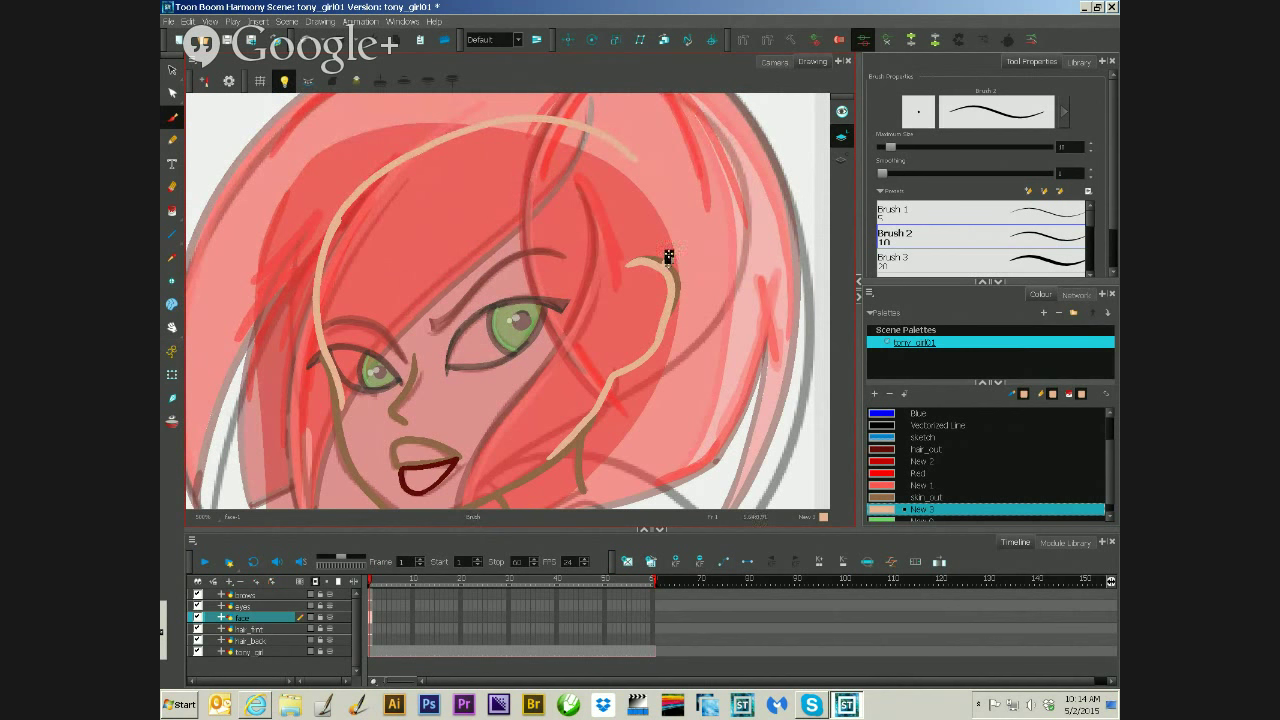
mouse_move(669, 257)
left_mouse_down()
mouse_move(652, 178)
mouse_move(578, 130)
mouse_move(508, 122)
mouse_move(418, 154)
left_mouse_up()
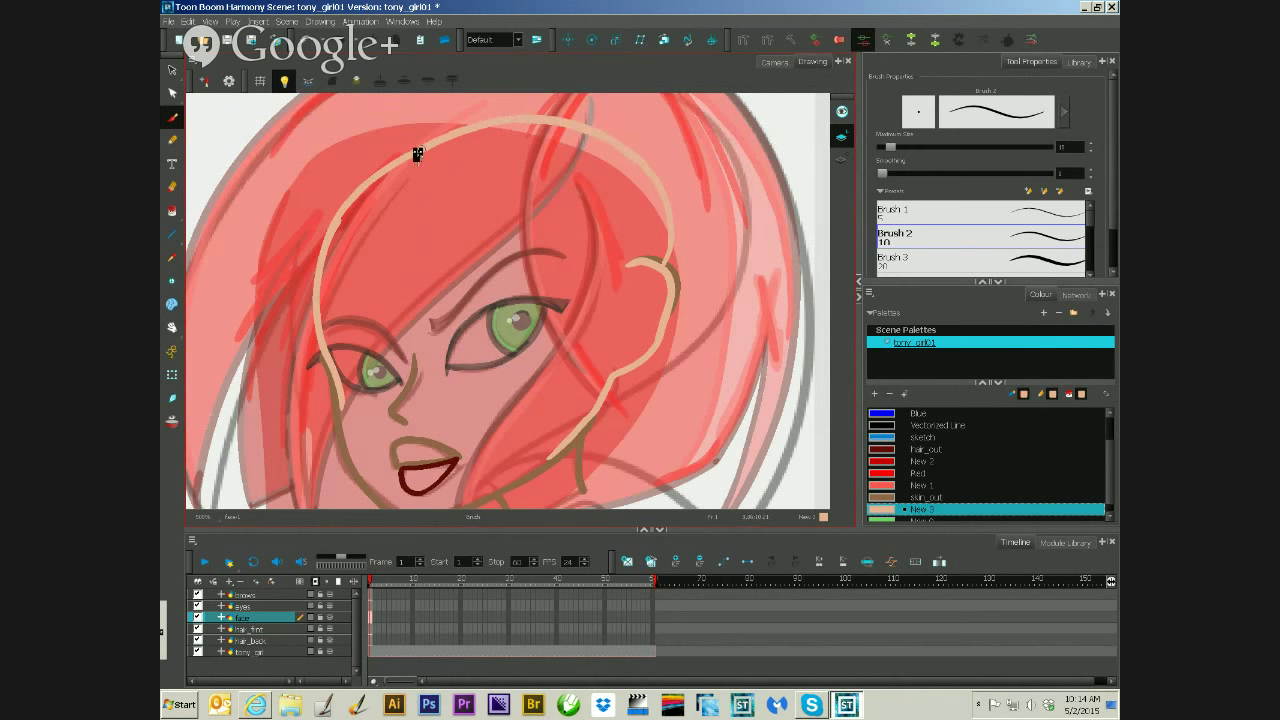
- Fill the closed head shape with the light peach skin colour using the Paint tool
left_click_drag(704, 438, 697, 380)
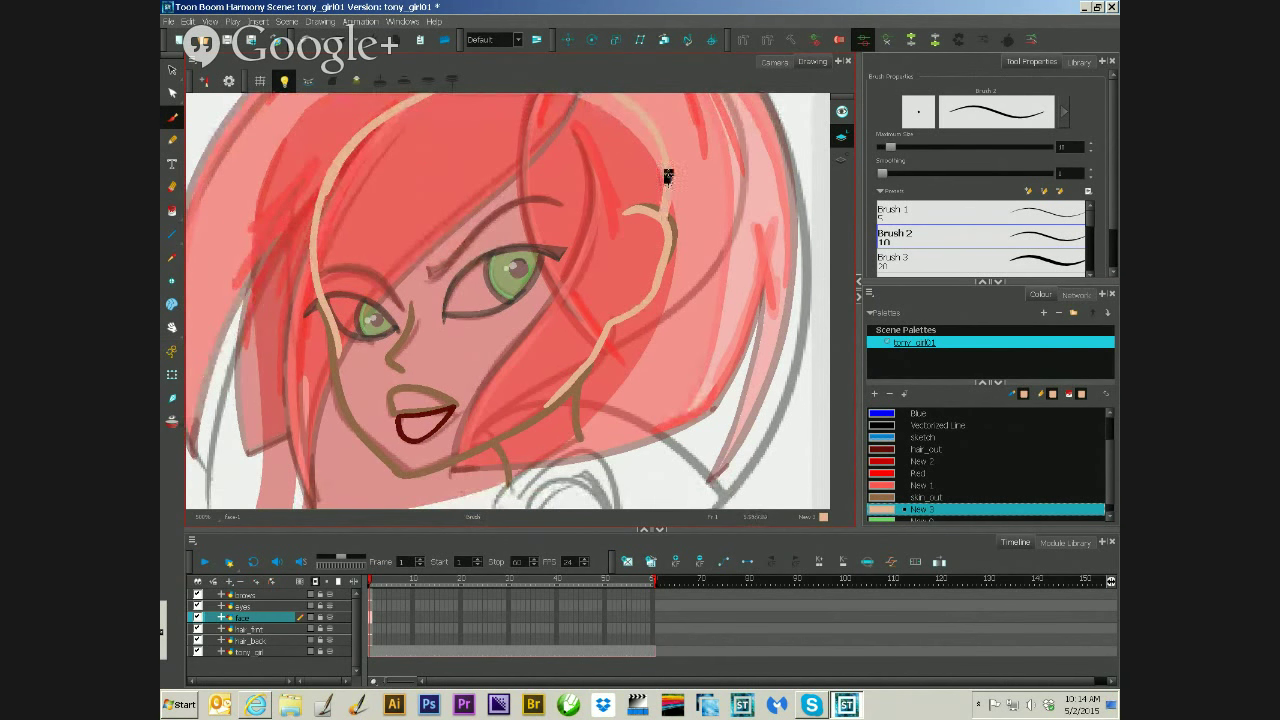
mouse_move(660, 355)
left_mouse_down()
mouse_move(681, 396)
mouse_move(691, 374)
left_mouse_up()
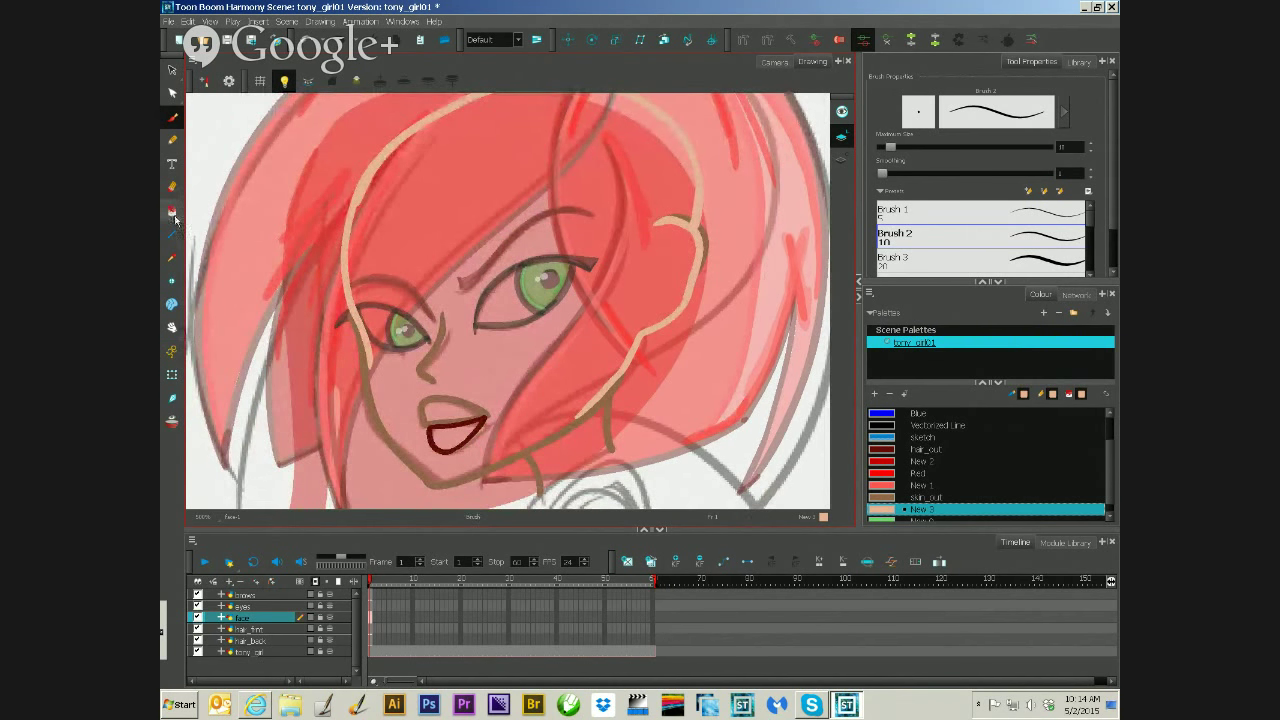
left_click(172, 211)
left_click(614, 303)
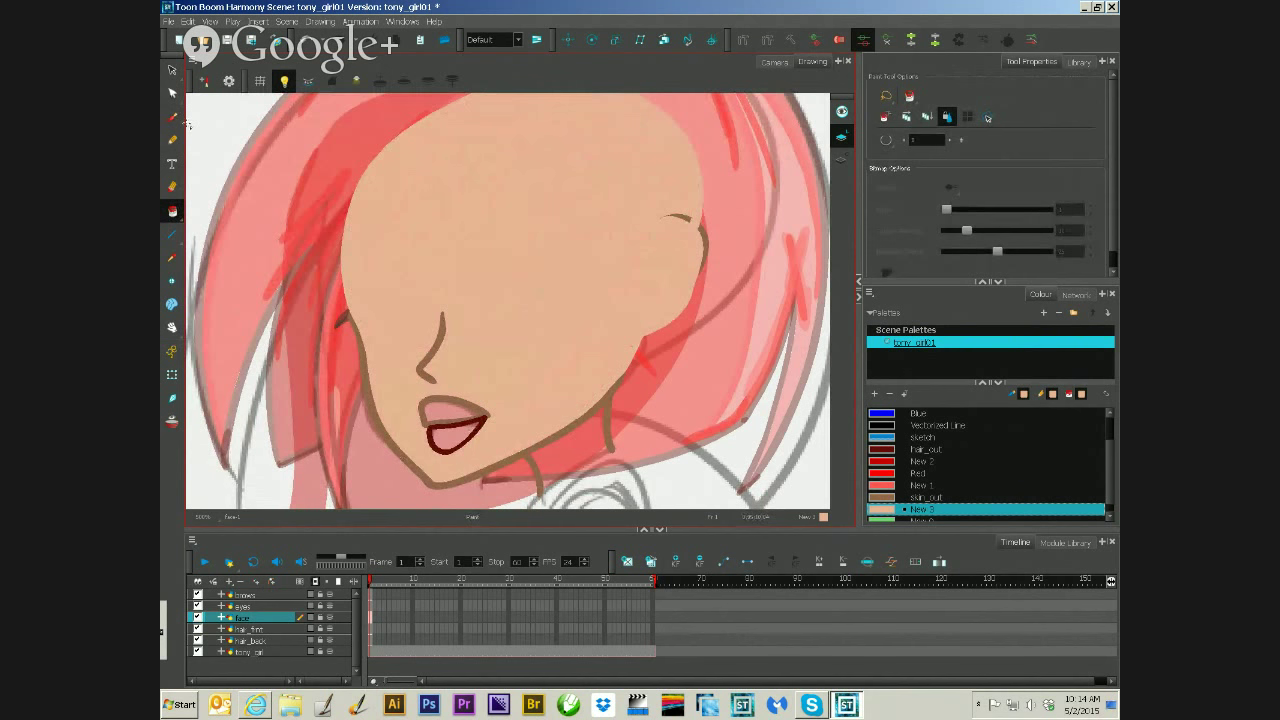
- Erase the mouth lines from the face drawing and fill the resulting gap with the light peach skin colour
key("alt+e")
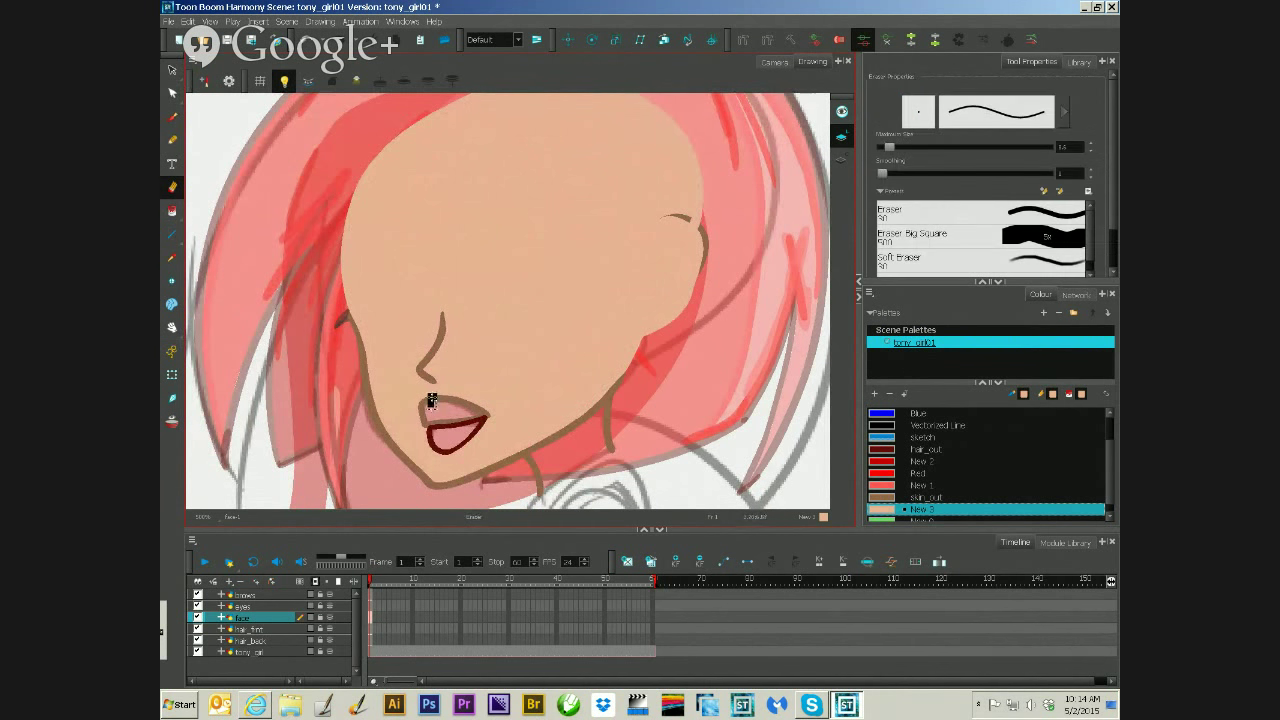
mouse_move(423, 406)
left_mouse_down()
mouse_move(494, 419)
mouse_move(433, 412)
mouse_move(427, 432)
mouse_move(480, 429)
mouse_move(461, 447)
mouse_move(420, 429)
mouse_move(456, 443)
mouse_move(437, 449)
mouse_move(463, 439)
mouse_move(438, 445)
mouse_move(419, 422)
mouse_move(434, 448)
left_mouse_up()
key("ctrl+z")
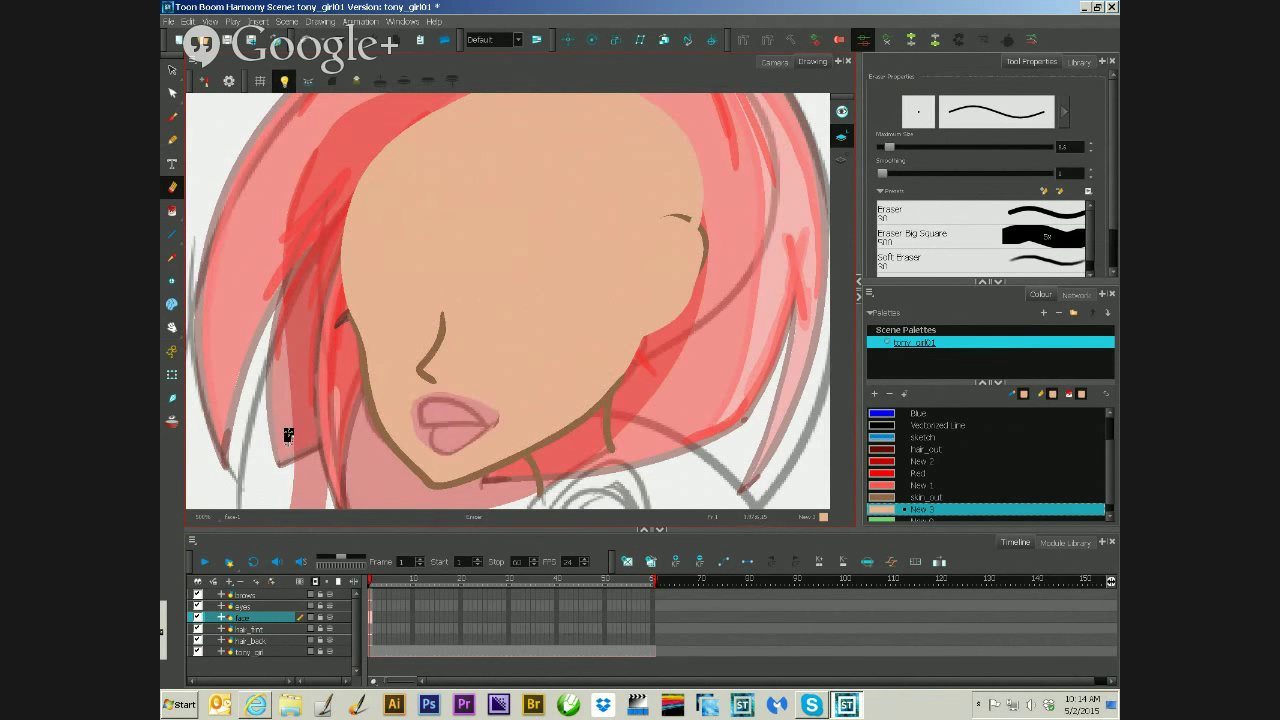
left_click(460, 430)
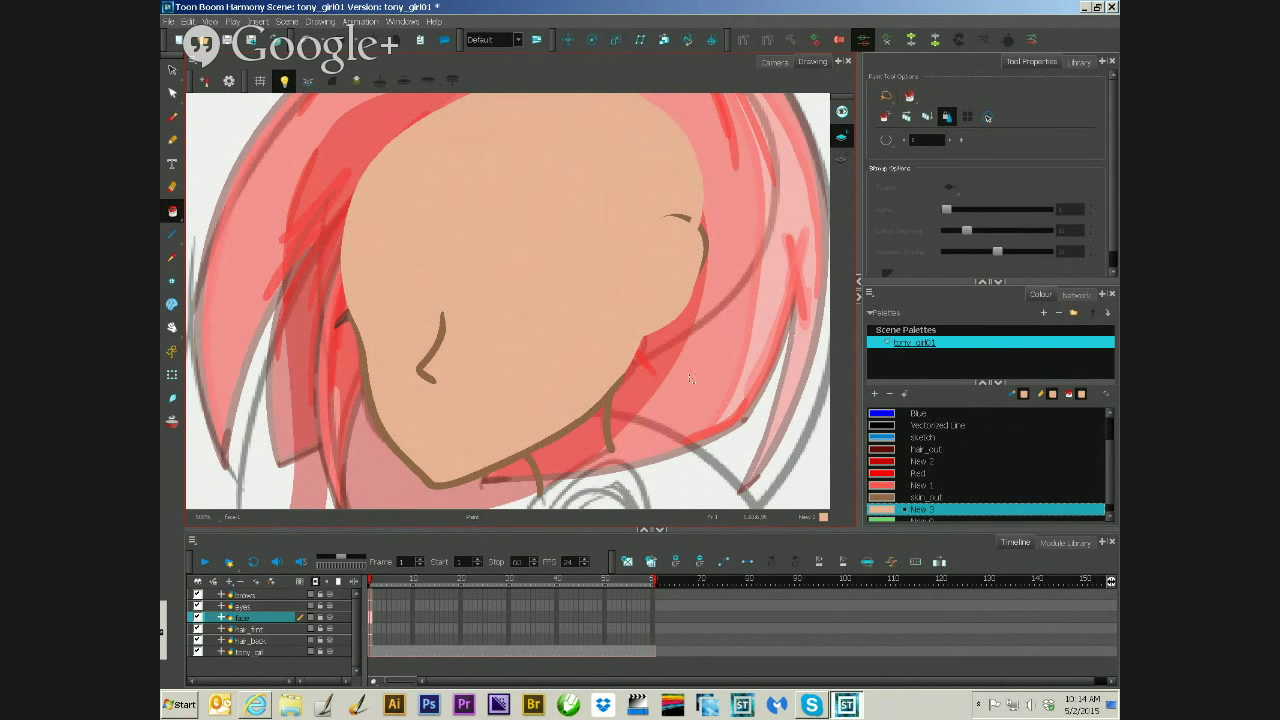
- Brush the ear's outline in skin_out from its upper curl down to the jaw, and reselect the light peach swatch
left_click(172, 118)
left_click(925, 497)
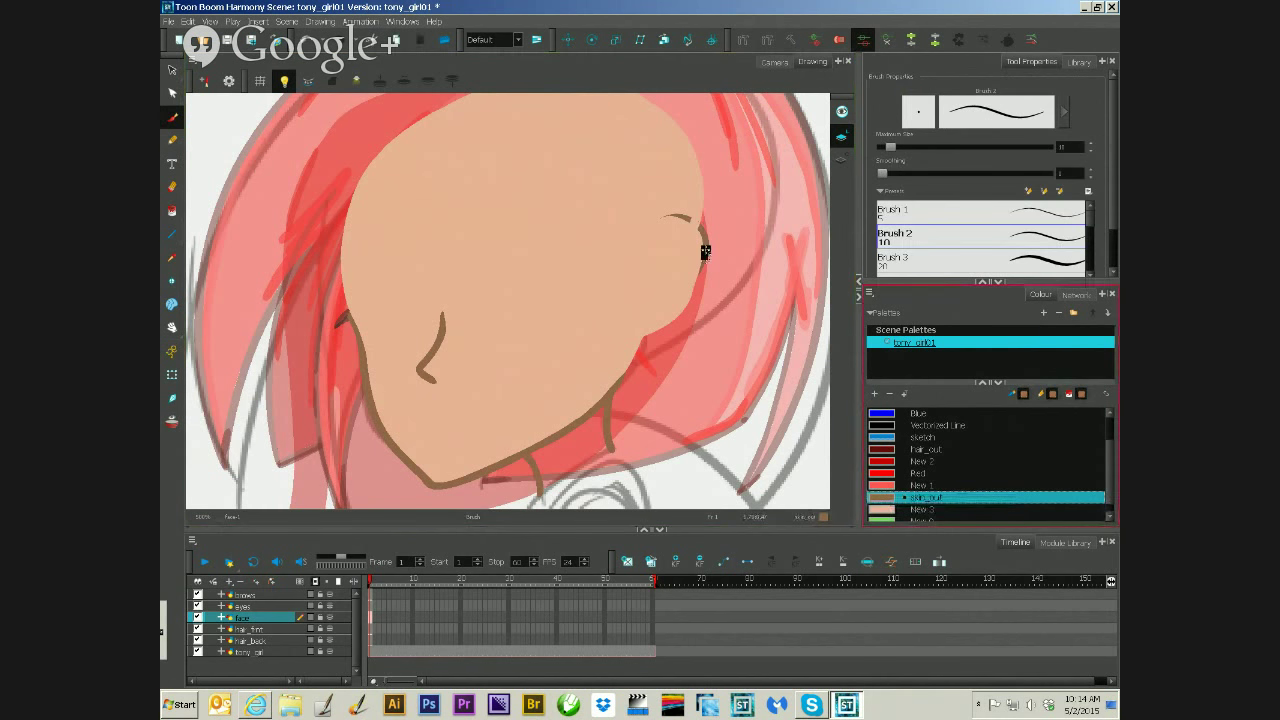
mouse_move(706, 246)
left_mouse_down()
mouse_move(687, 220)
mouse_move(655, 226)
mouse_move(698, 220)
mouse_move(705, 243)
mouse_move(654, 226)
left_mouse_up()
key("ctrl+z")
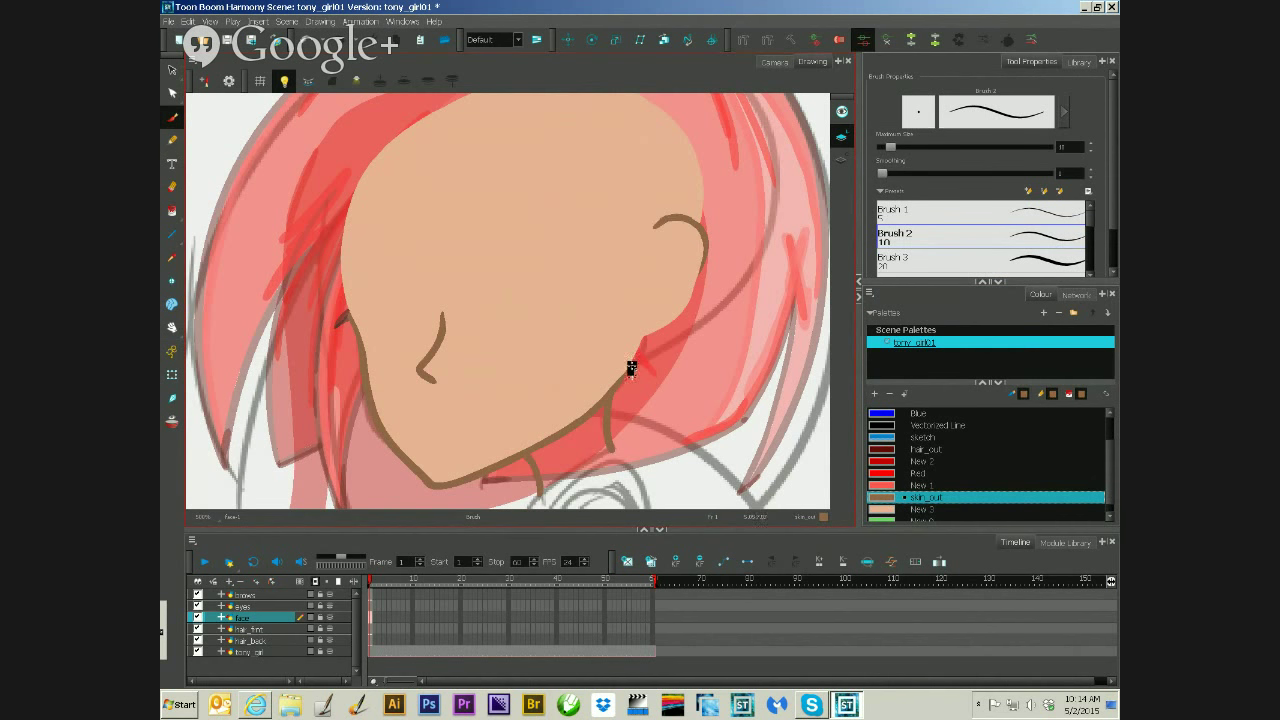
mouse_move(648, 334)
left_mouse_down()
mouse_move(680, 314)
mouse_move(697, 277)
left_mouse_up()
left_click(919, 510)
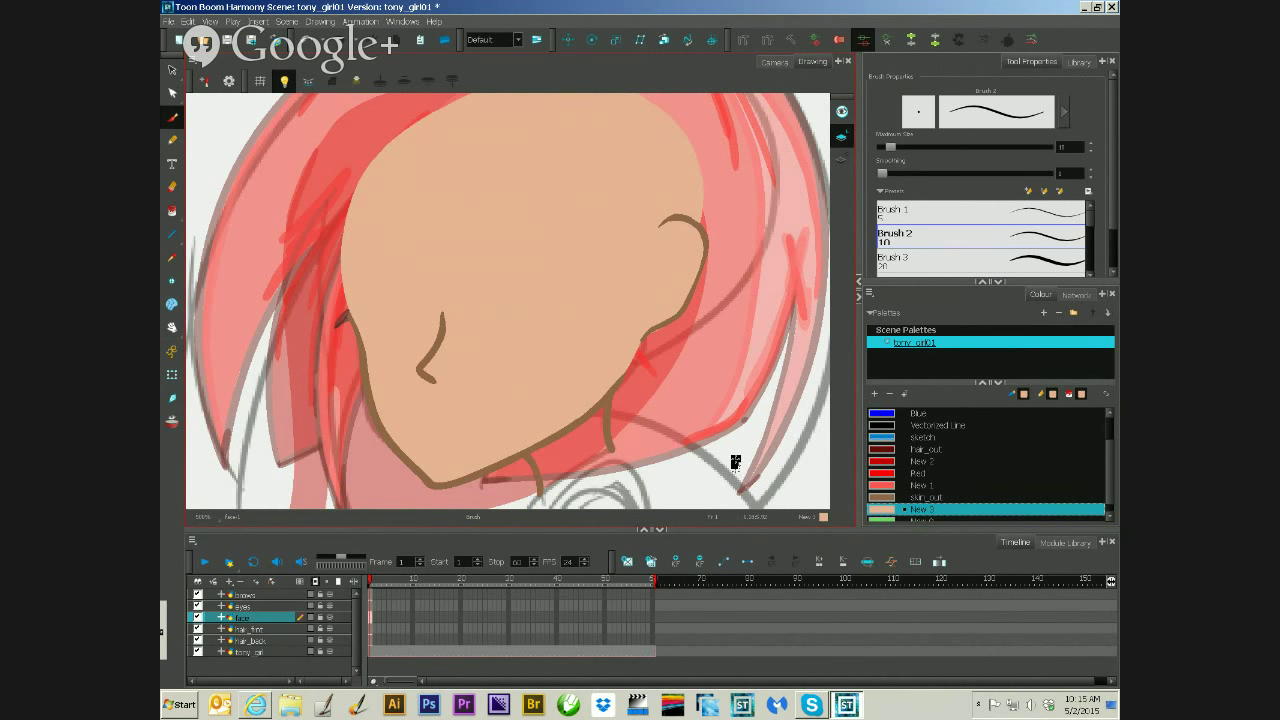
- Return to the Camera view, select the eyes layer's drawing at the first frame and fill the eyeballs with White
left_click(776, 62)
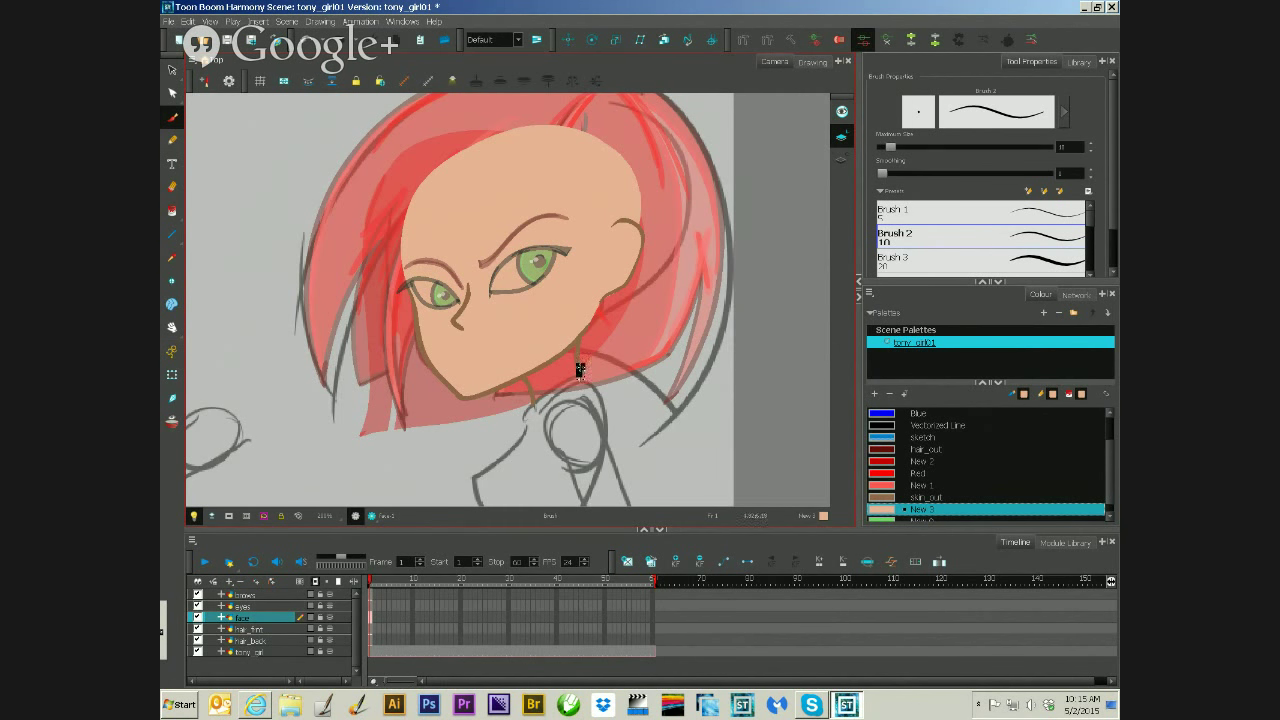
left_click(370, 606)
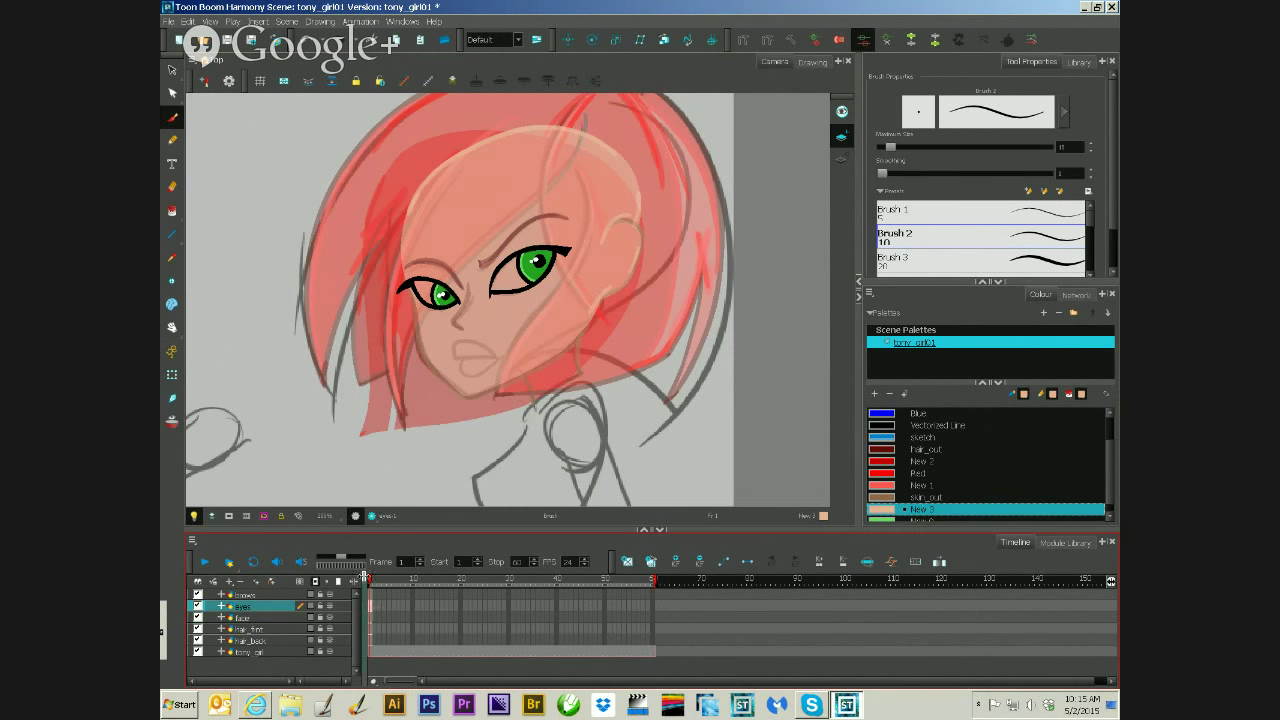
scroll(1107, 451, "up", 1)
left_click(892, 428)
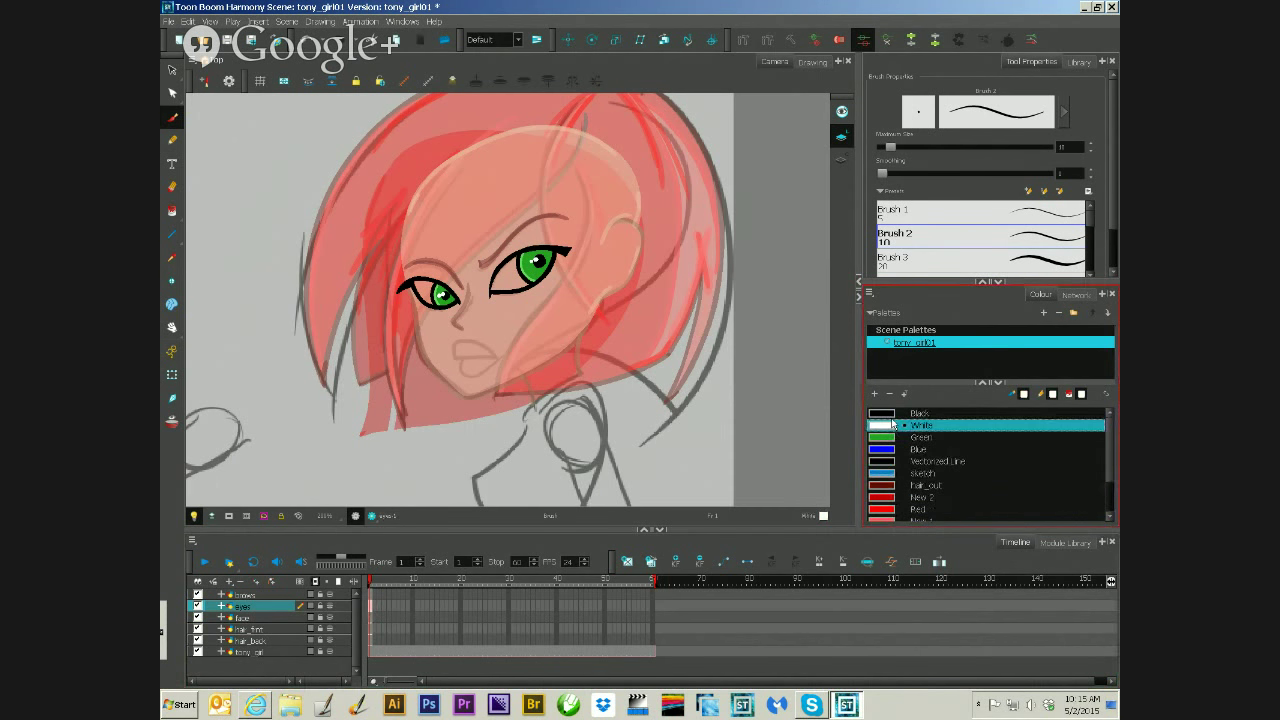
key("alt+i")
left_click(495, 275)
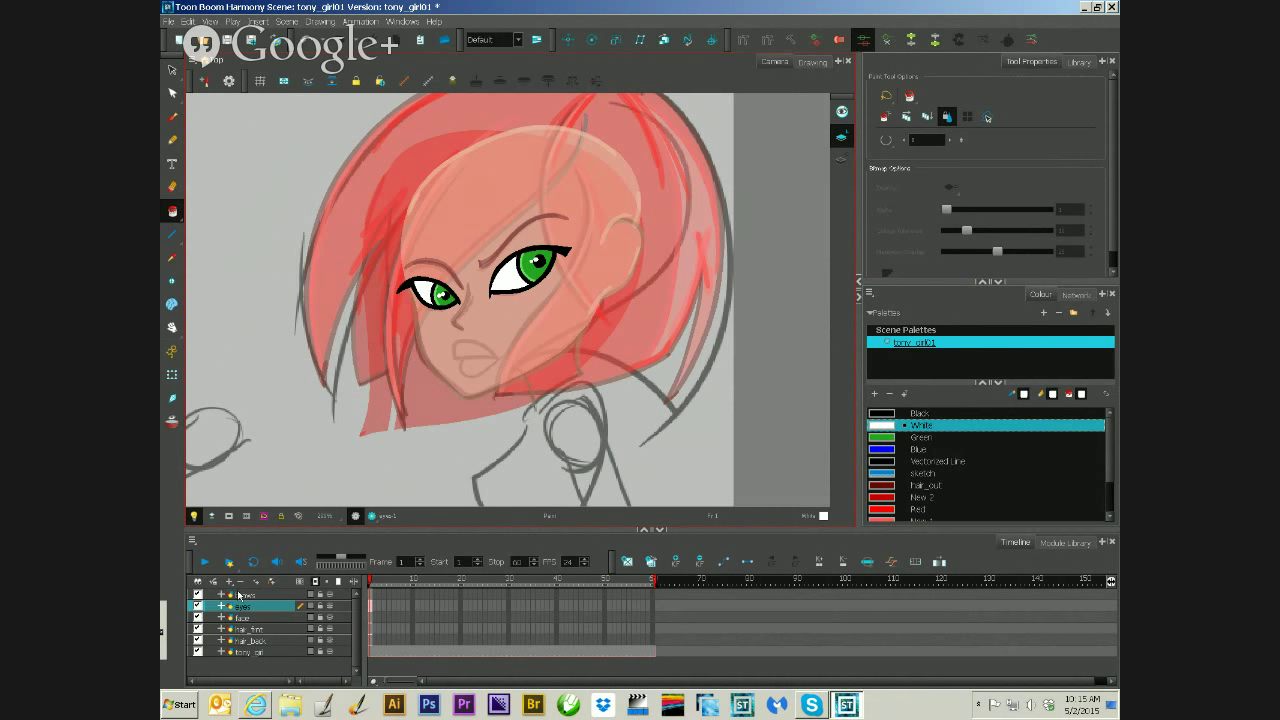
- Add a vector drawing layer named "mouth" above the eyes layer
left_click(229, 585)
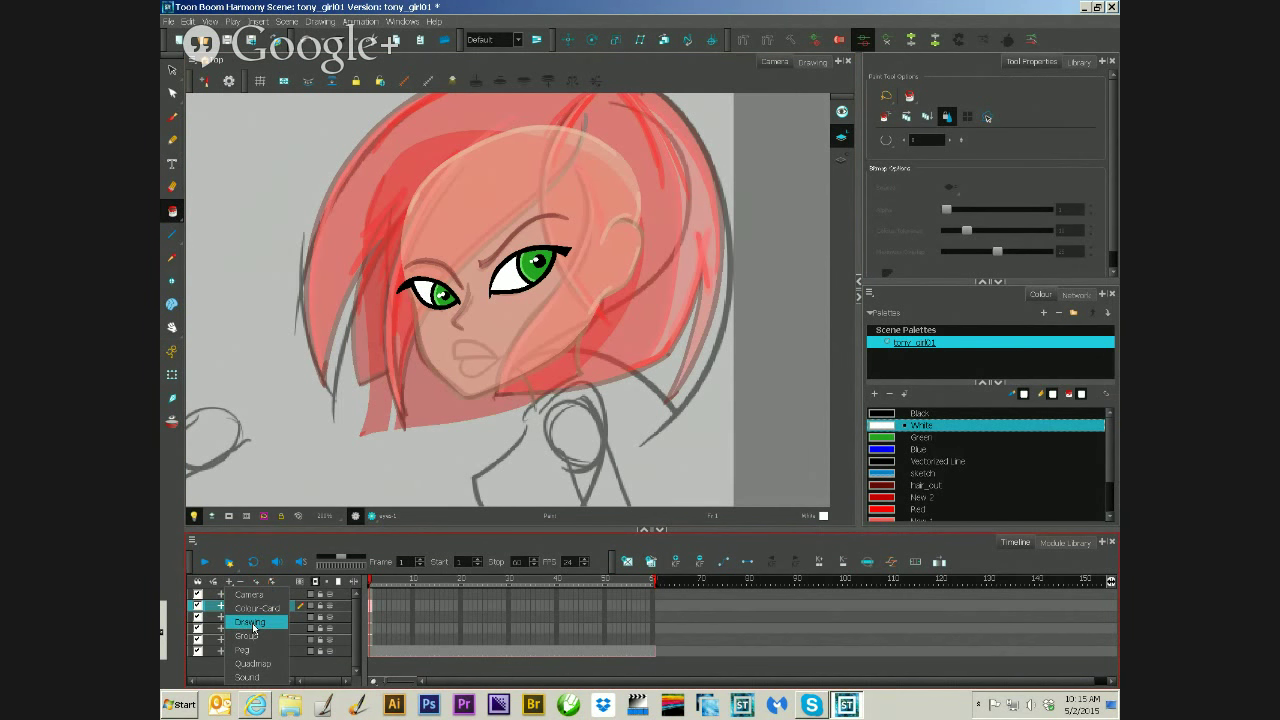
left_click(250, 622)
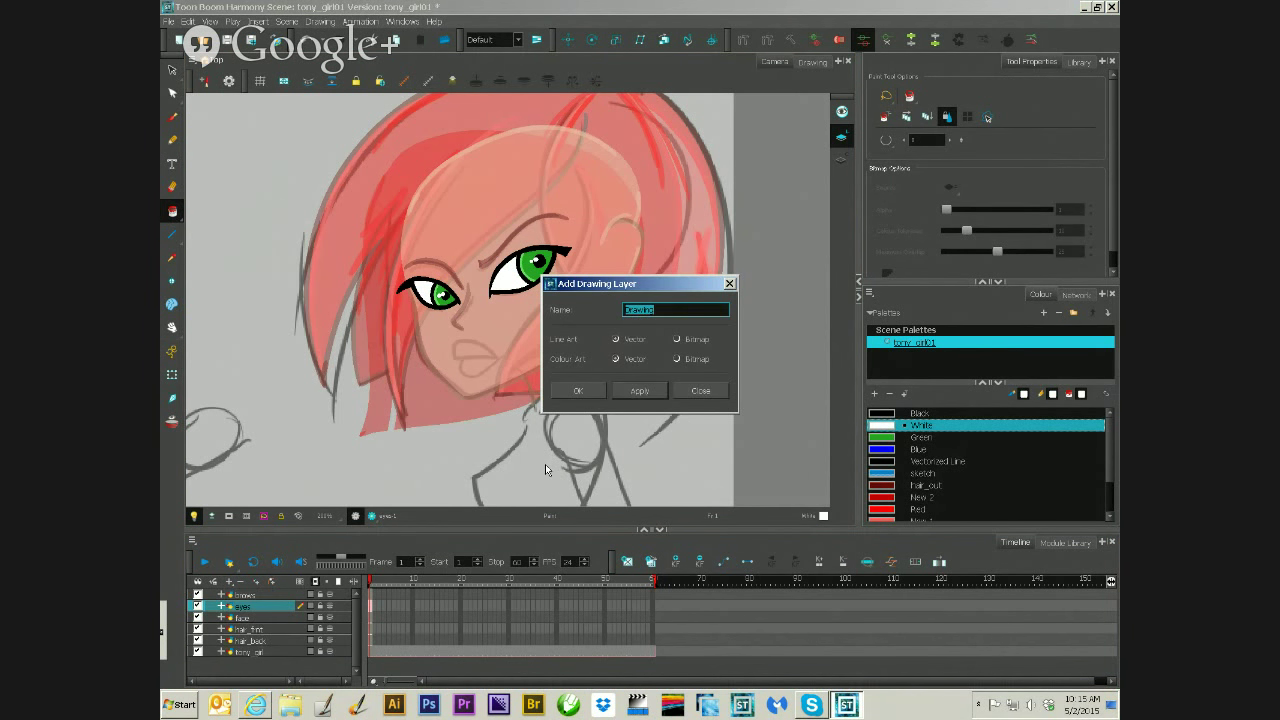
type("mouth")
left_click(639, 390)
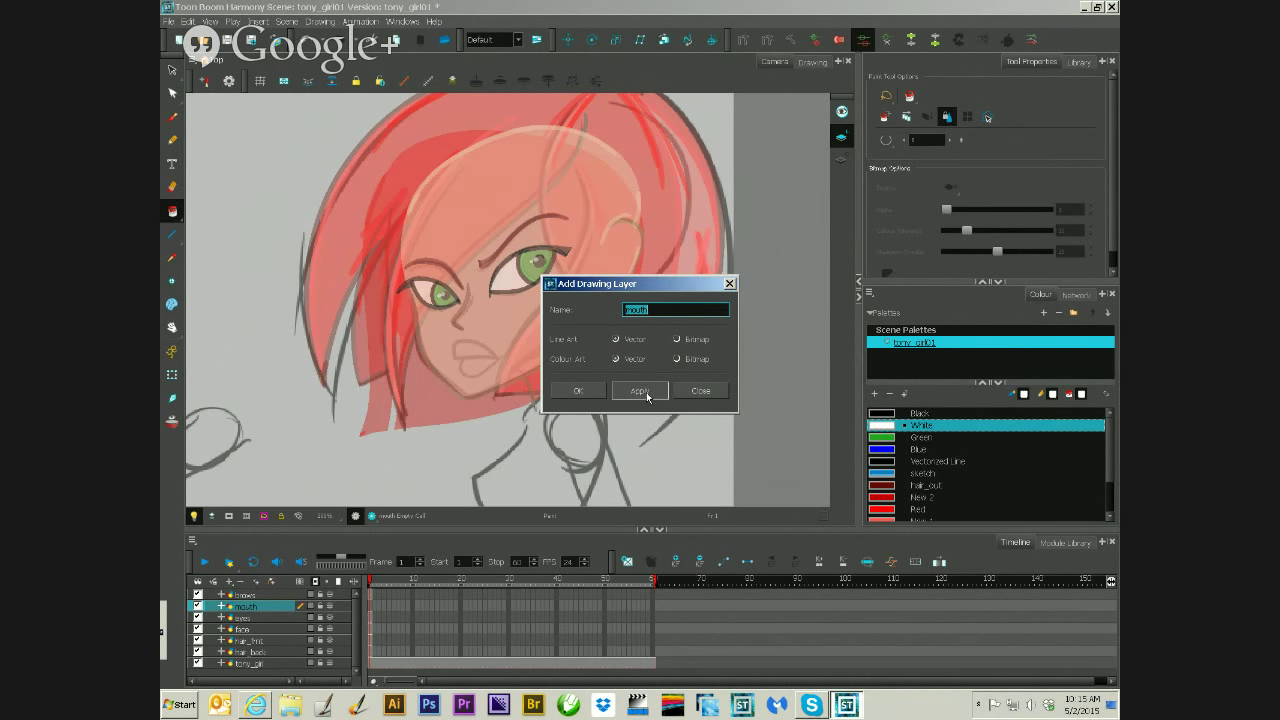
left_click(730, 284)
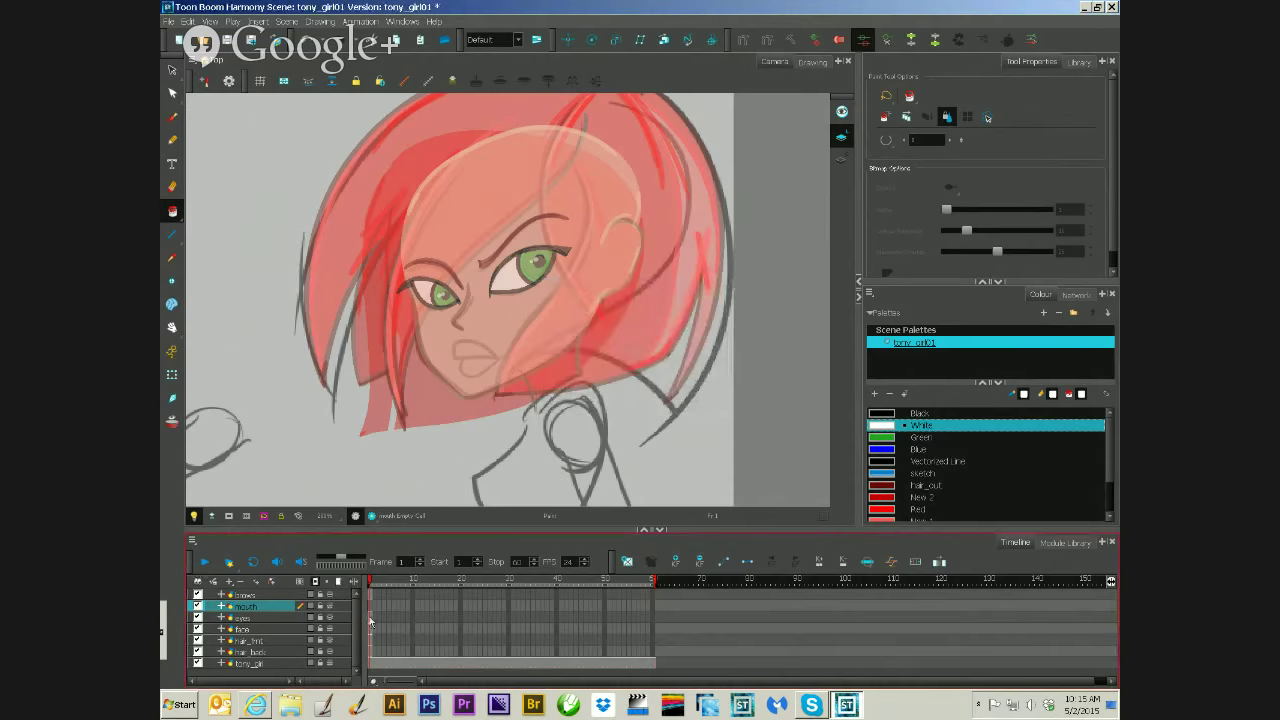
- On the mouth layer's first frame, brush a closed outline of the upper mouth shape over the sketch in the hair_out colour
left_click(372, 610)
scroll(463, 421, "up", 3)
scroll(440, 345, "up", 2)
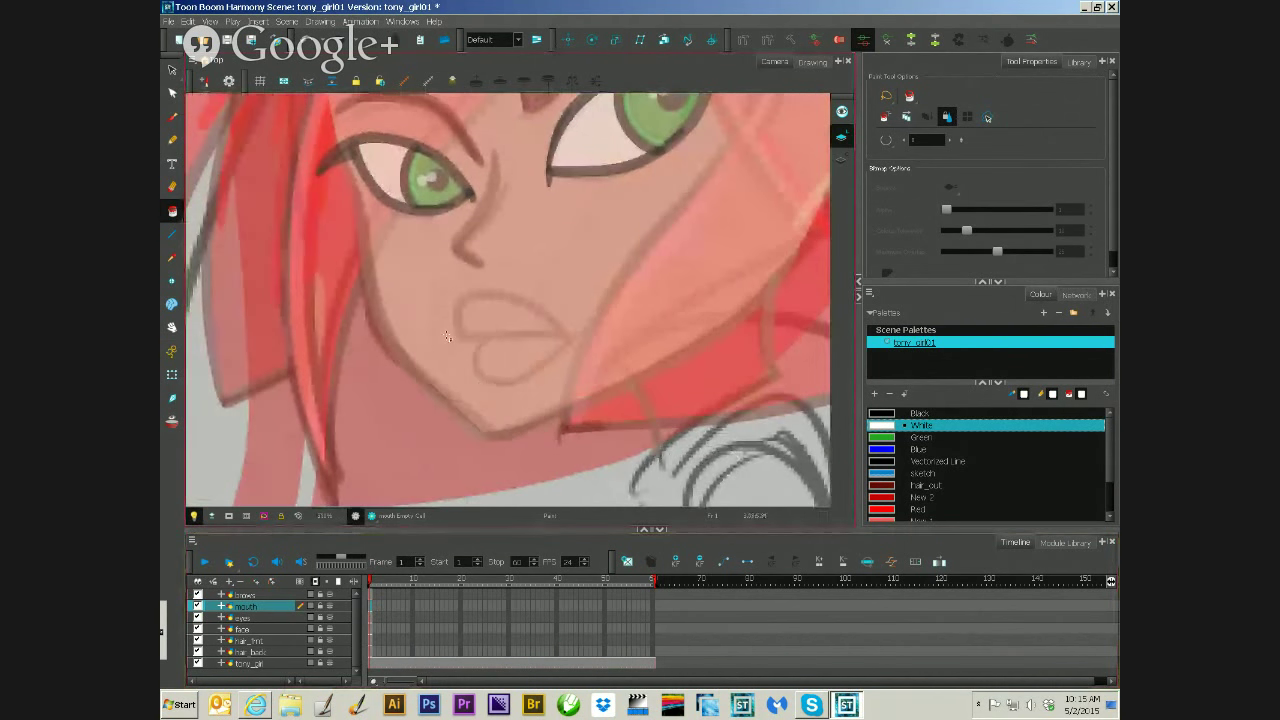
left_click(172, 117)
left_click(926, 486)
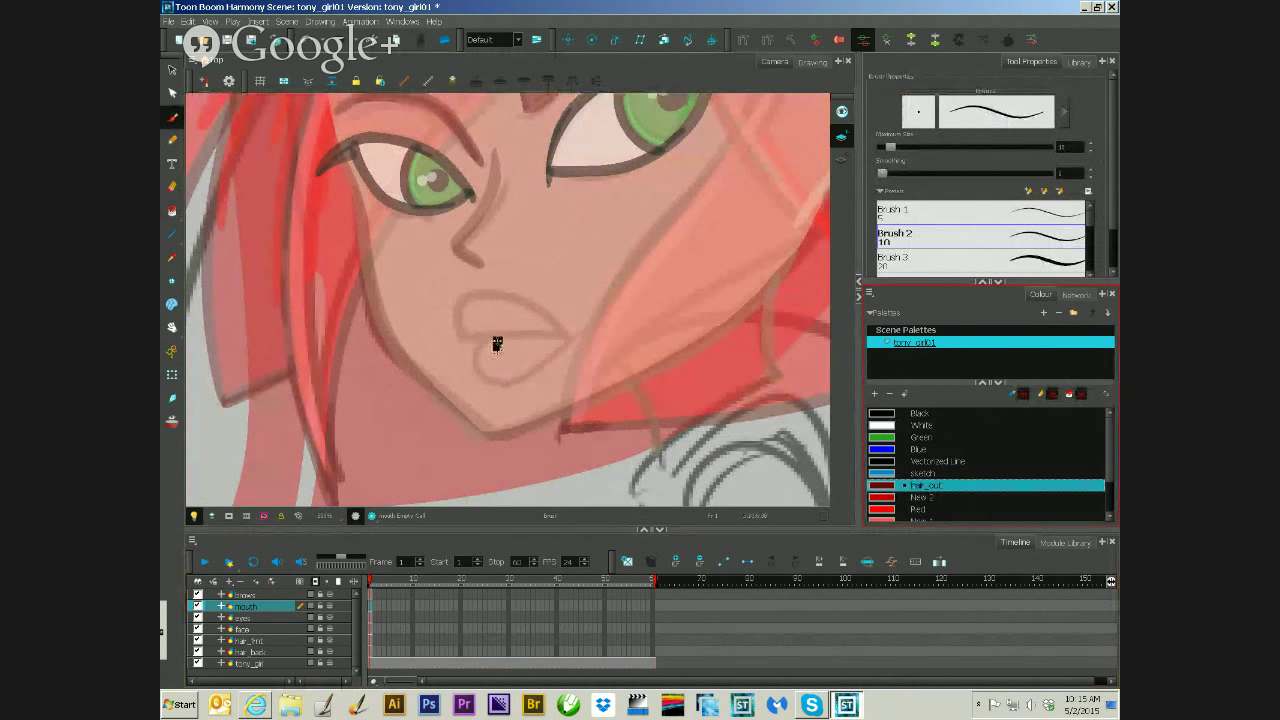
left_click_drag(462, 337, 568, 337)
key("ctrl+z")
mouse_move(458, 334)
left_mouse_down()
mouse_move(565, 335)
mouse_move(535, 313)
mouse_move(461, 333)
left_mouse_up()
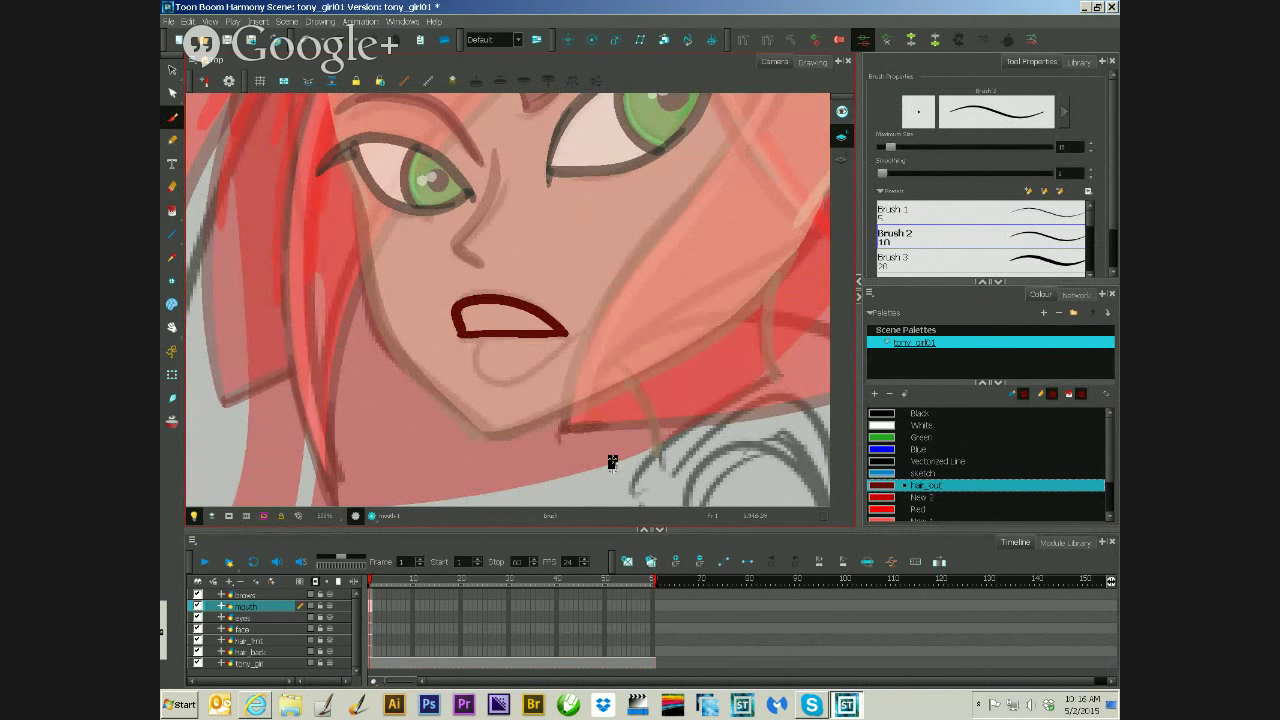
- Paint the lower lip beneath the upper mouth shape as a solid skin_out area with the Brush tool
scroll(1085, 483, "down", 2)
left_click(1085, 485)
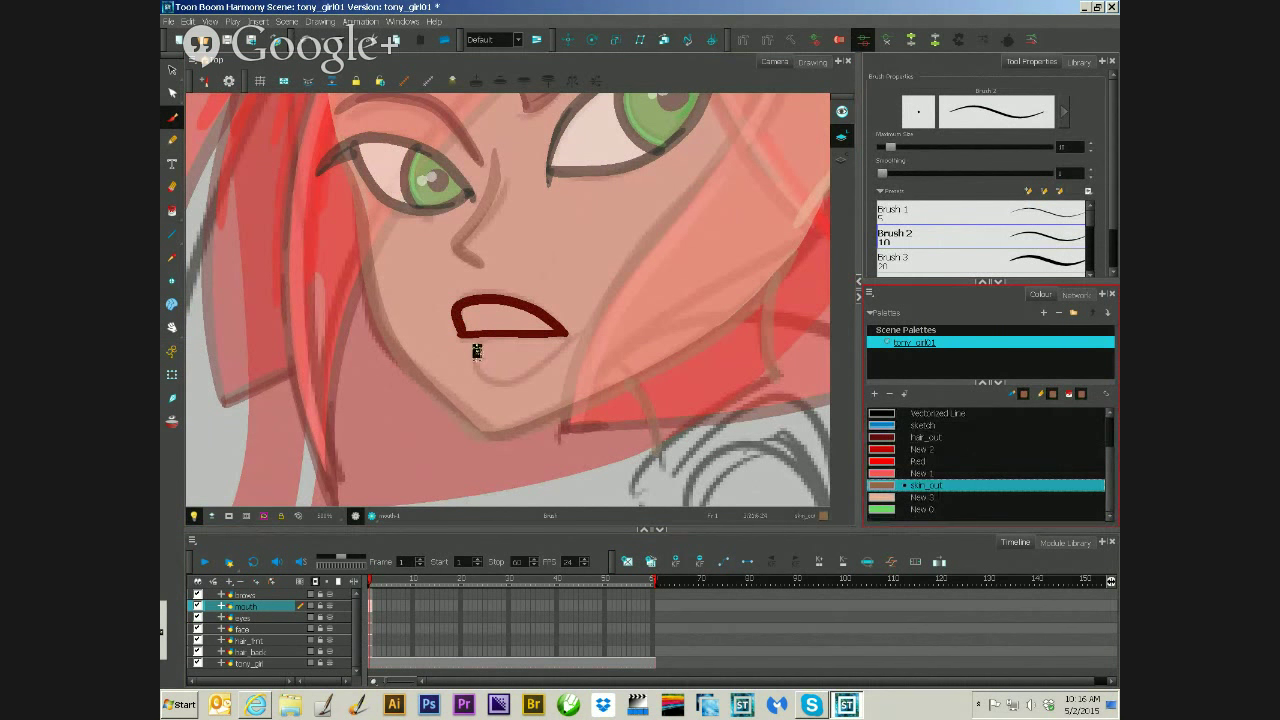
mouse_move(472, 336)
left_mouse_down()
mouse_move(488, 385)
mouse_move(524, 377)
mouse_move(562, 340)
left_mouse_up()
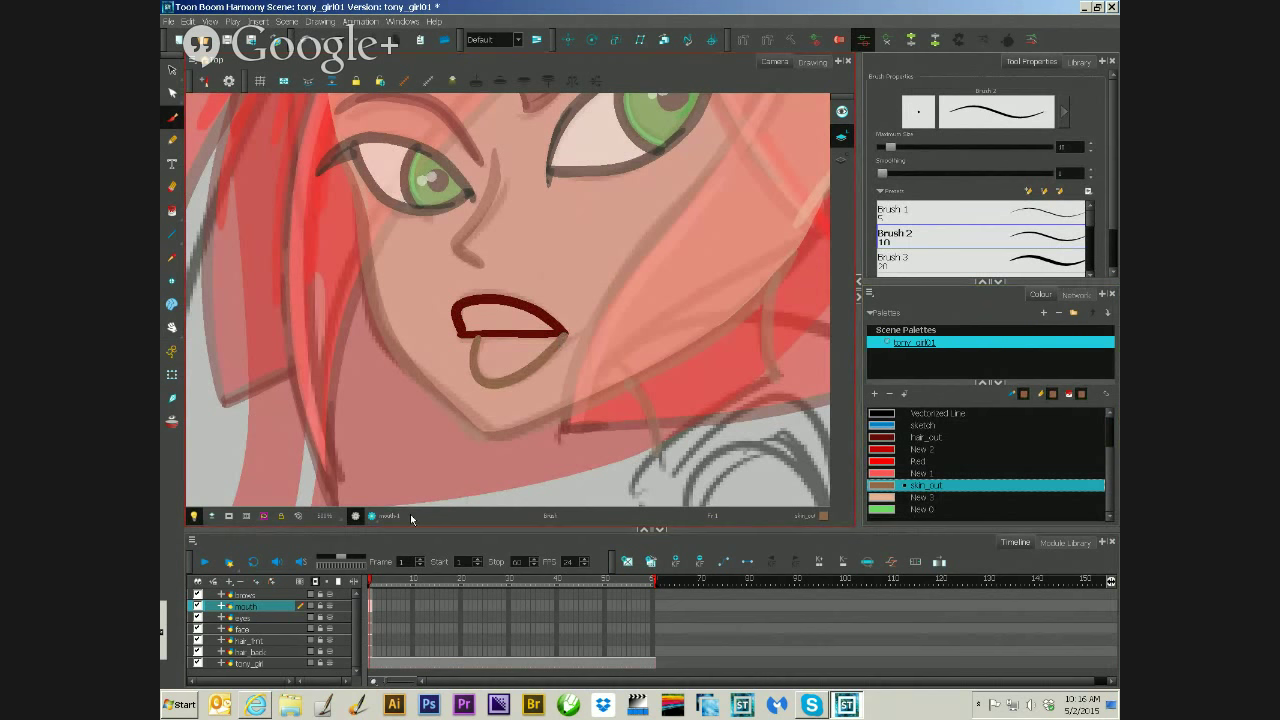
key("ctrl+z")
mouse_move(476, 338)
left_mouse_down()
mouse_move(471, 369)
mouse_move(484, 377)
mouse_move(561, 341)
mouse_move(472, 351)
mouse_move(472, 368)
mouse_move(526, 369)
mouse_move(559, 340)
mouse_move(475, 341)
mouse_move(546, 342)
mouse_move(514, 366)
mouse_move(477, 358)
mouse_move(533, 347)
mouse_move(493, 362)
left_mouse_up()
key("ctrl+z")
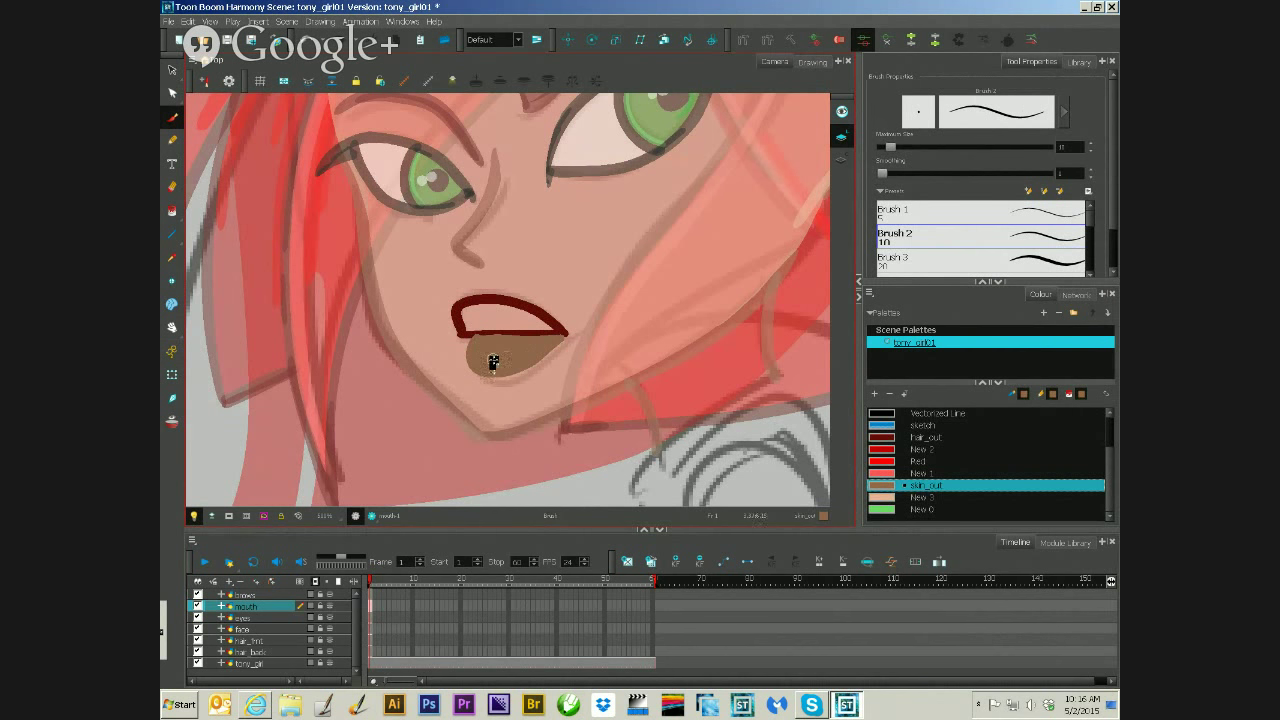
- Thicken the line between the lips in the hair_out colour and fill the upper lip with New 2
left_click(919, 441)
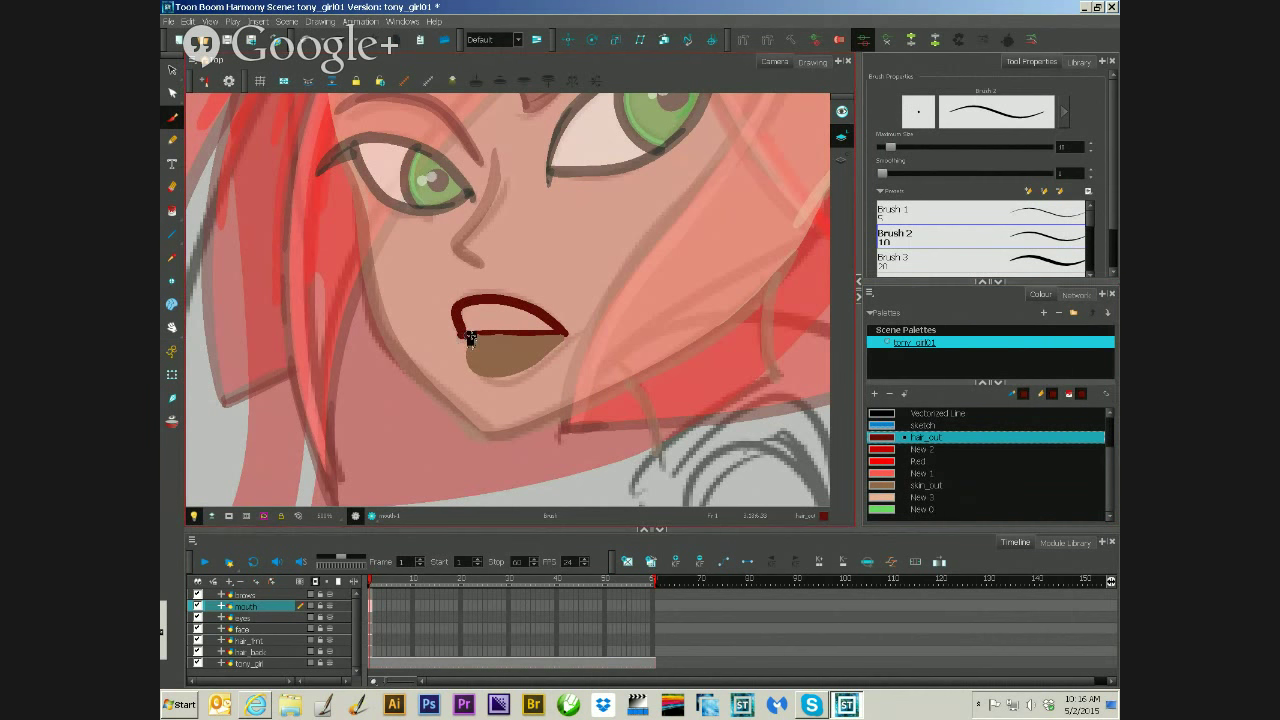
left_click_drag(470, 338, 559, 335)
left_click(920, 452)
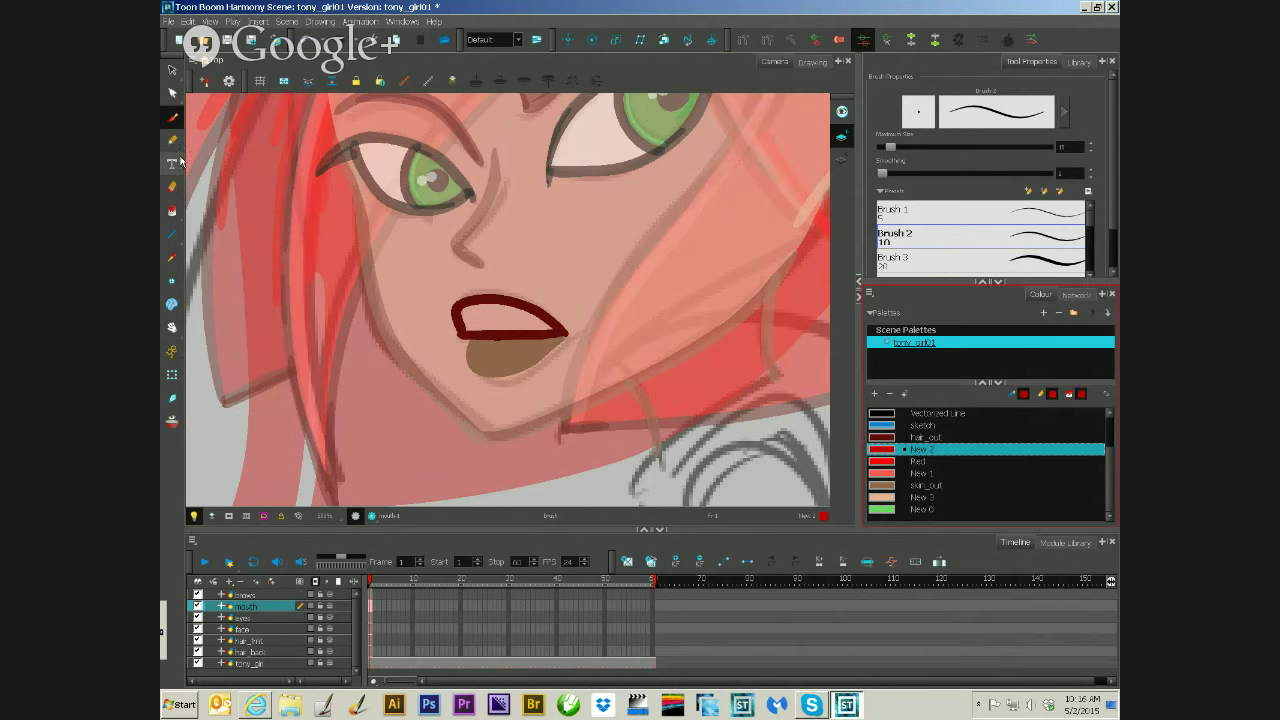
key("alt+i")
left_click(484, 318)
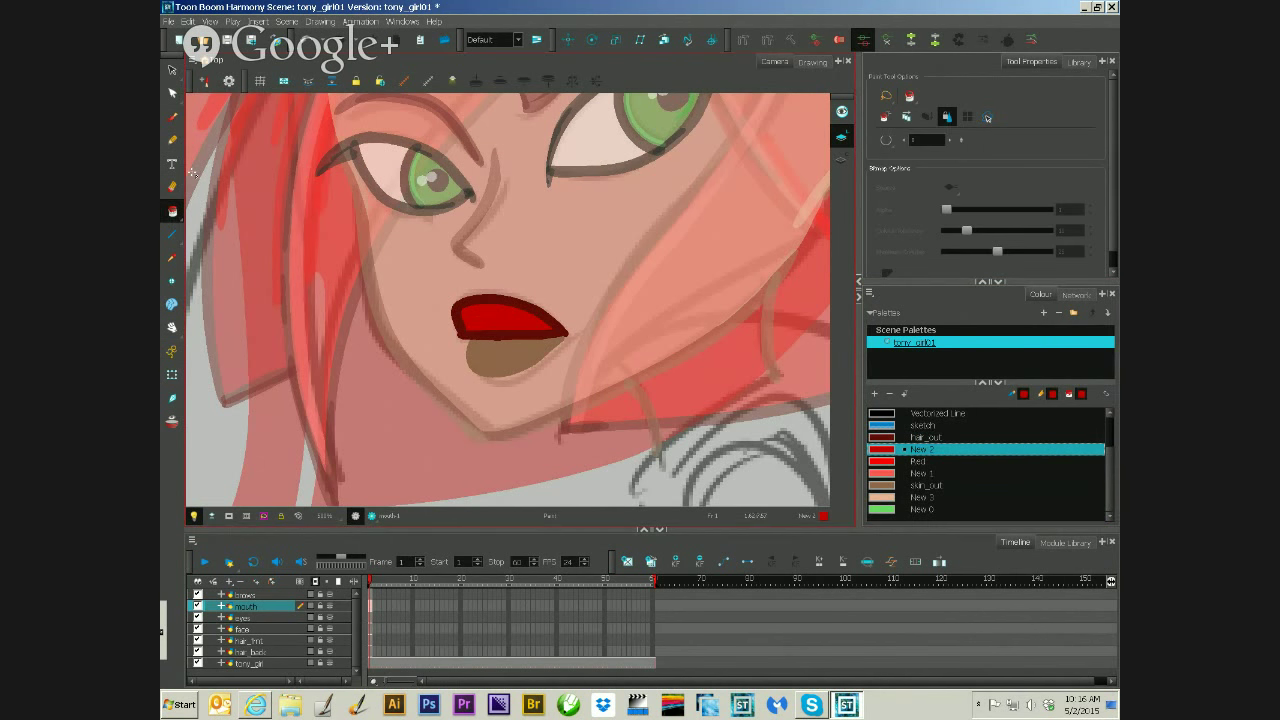
- Thin the outer edge of the upper lip's dark outline with the Eraser
left_click(172, 70)
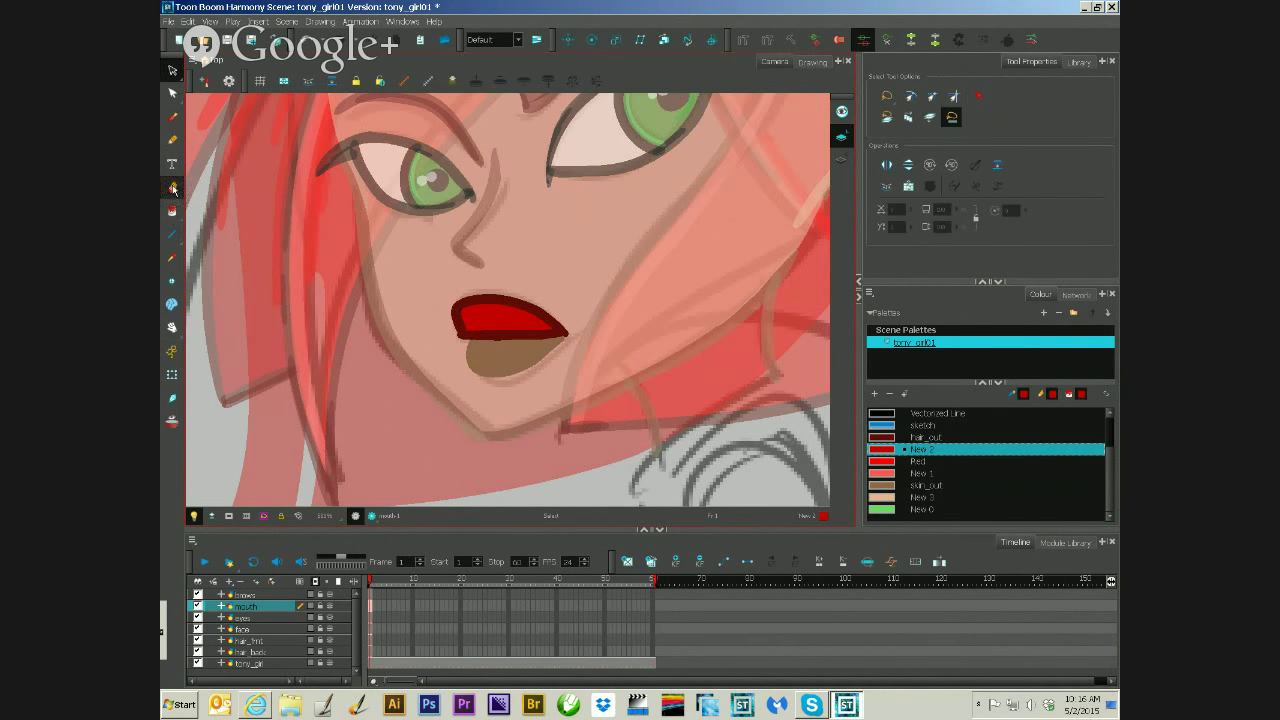
key("alt+e")
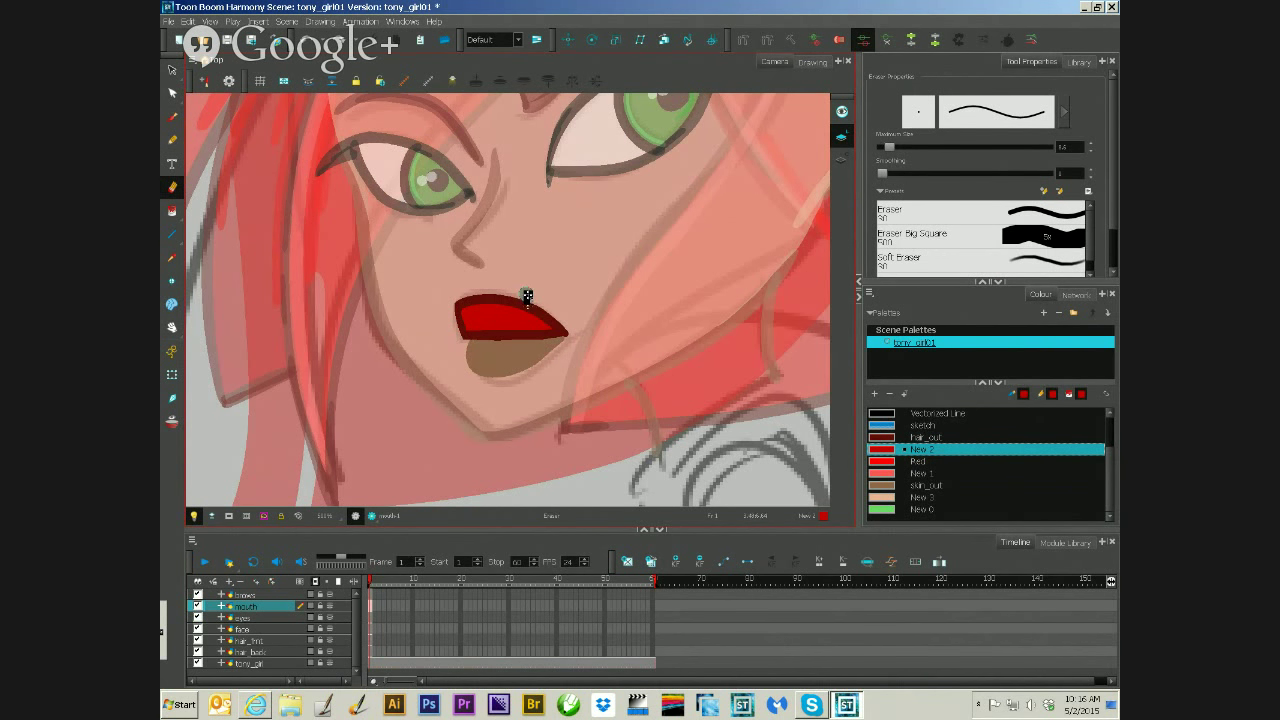
left_click_drag(526, 293, 567, 324)
left_click(930, 498)
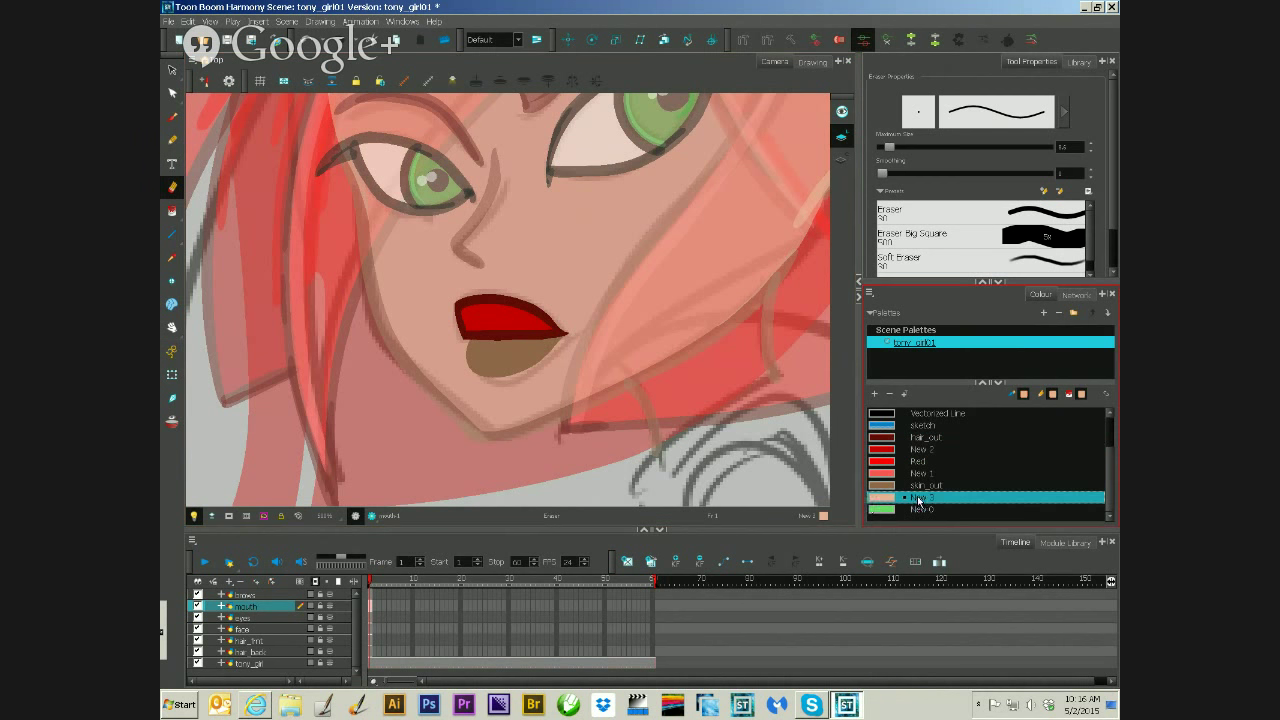
left_click(172, 118)
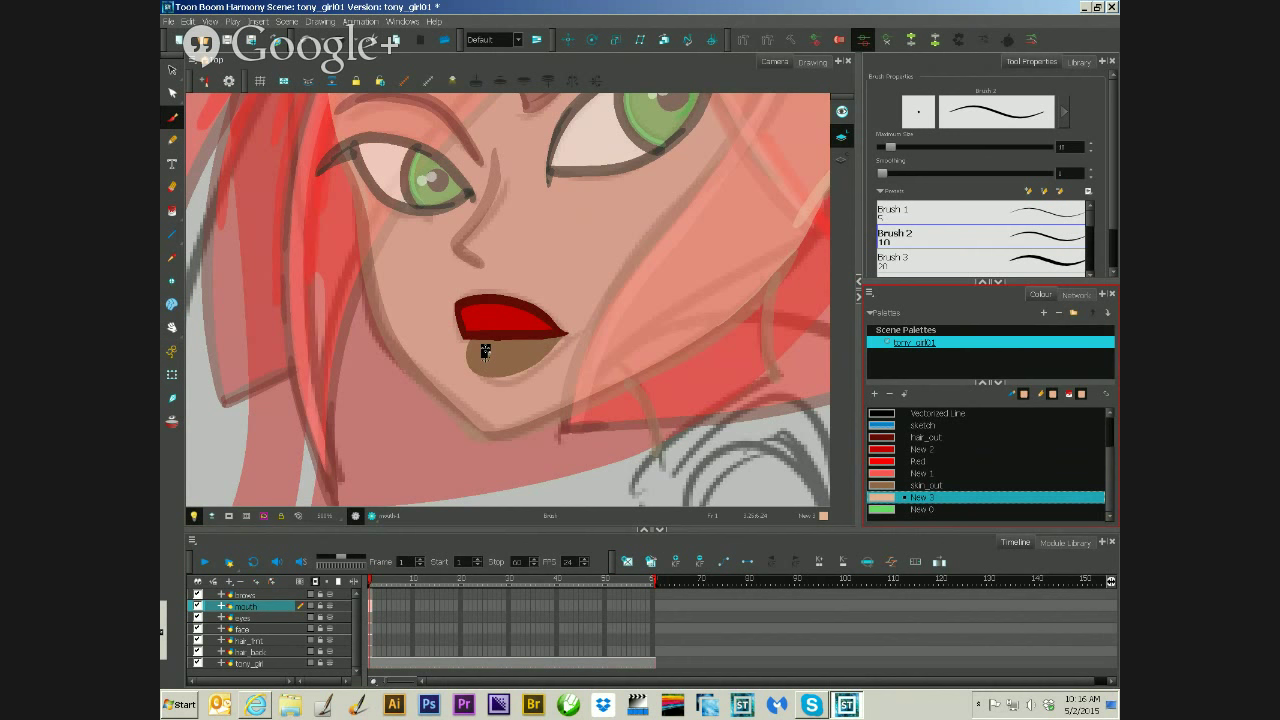
left_click_drag(485, 350, 490, 354)
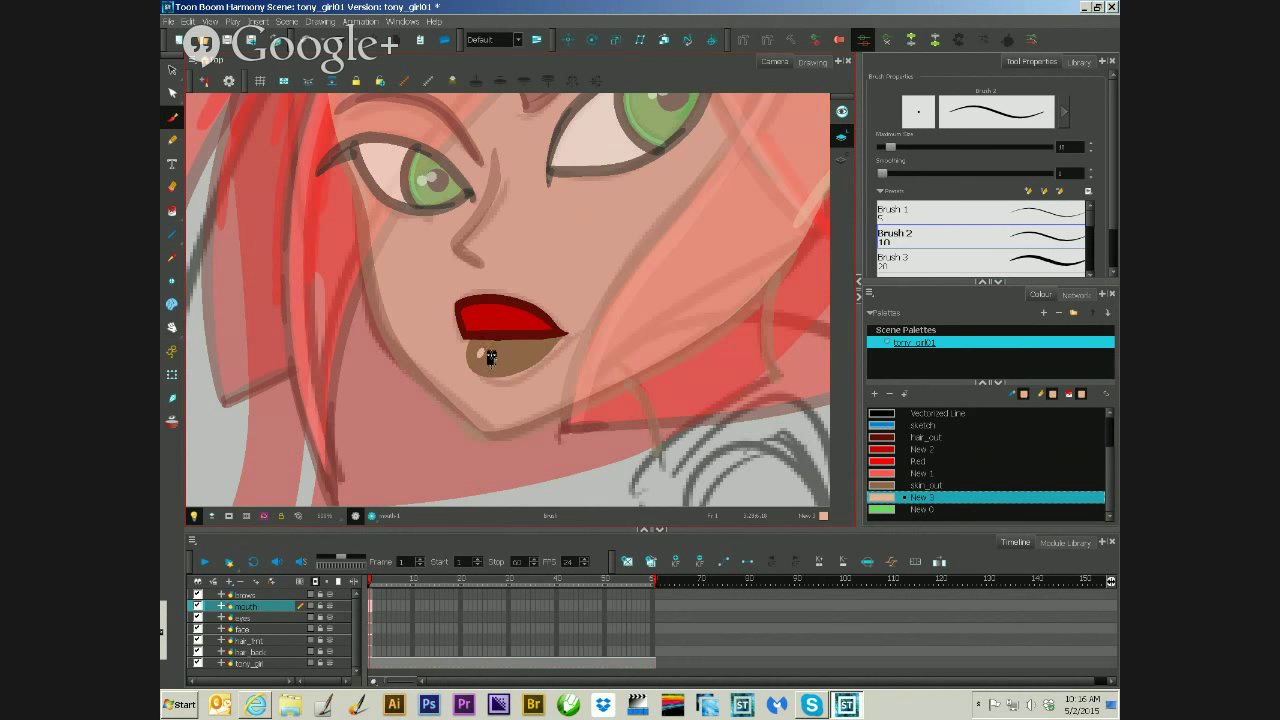
key("ctrl+z")
double_click(881, 486)
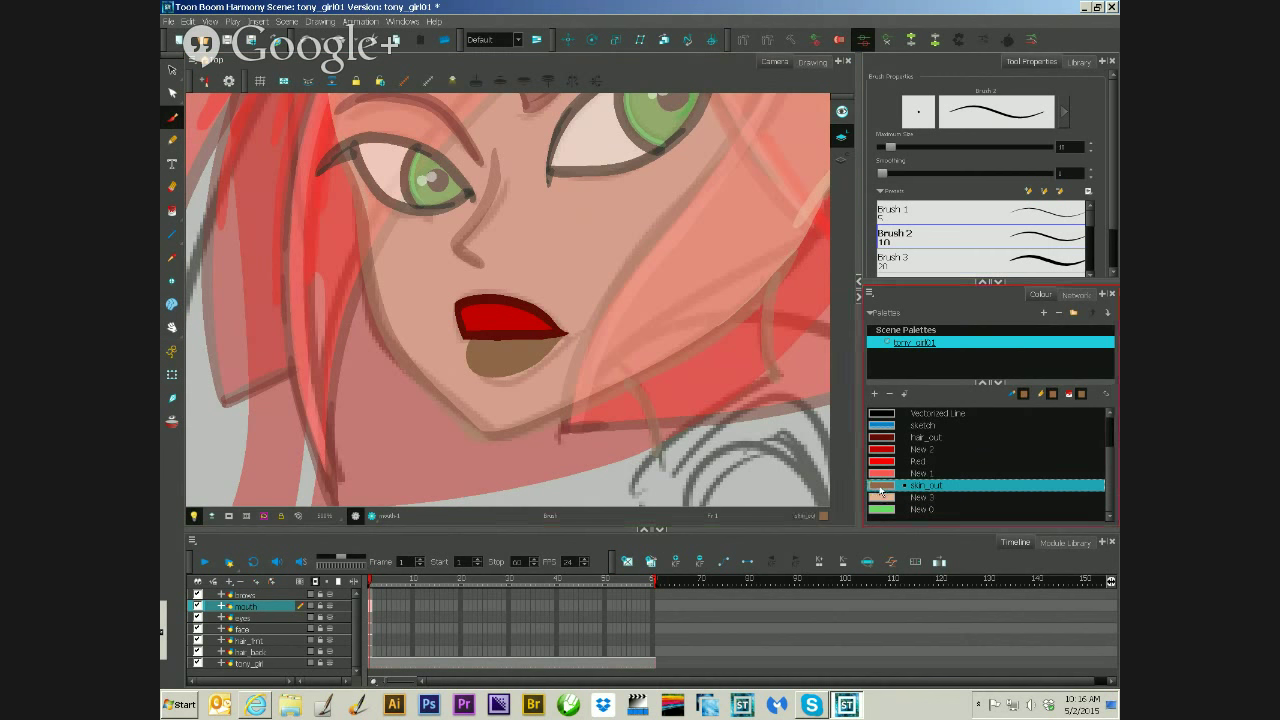
left_click_drag(680, 313, 675, 296)
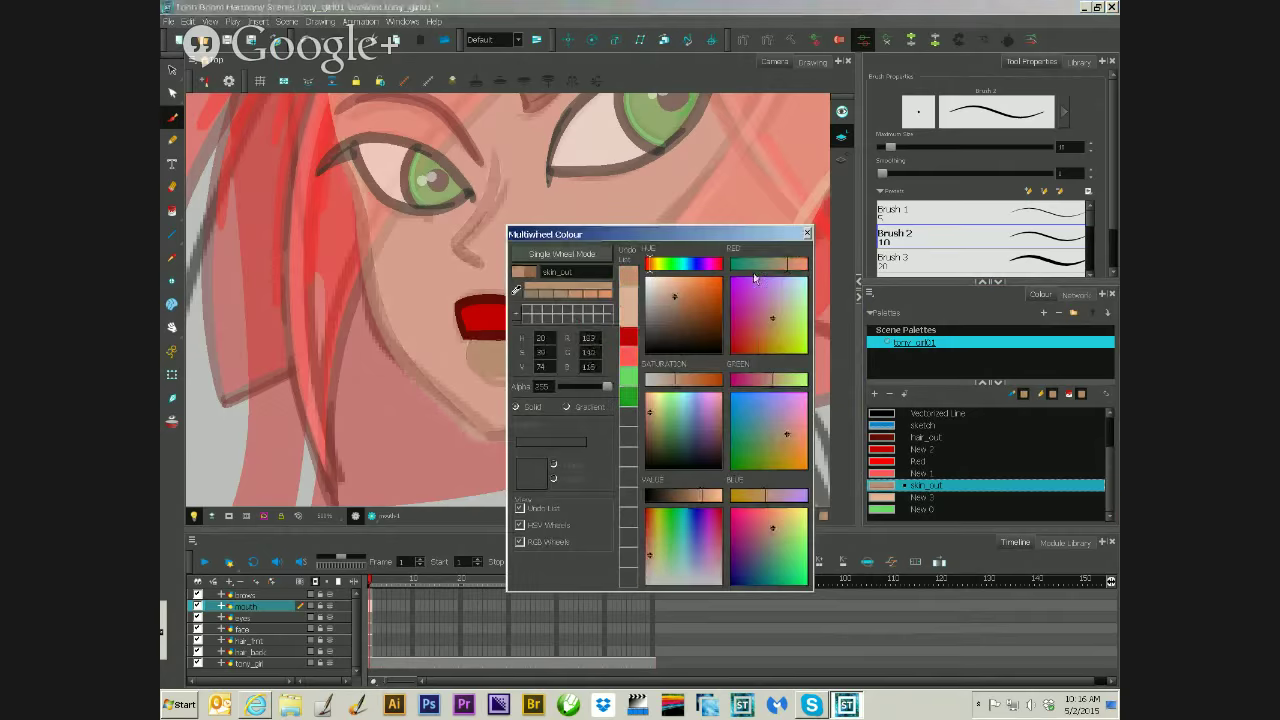
left_click(808, 233)
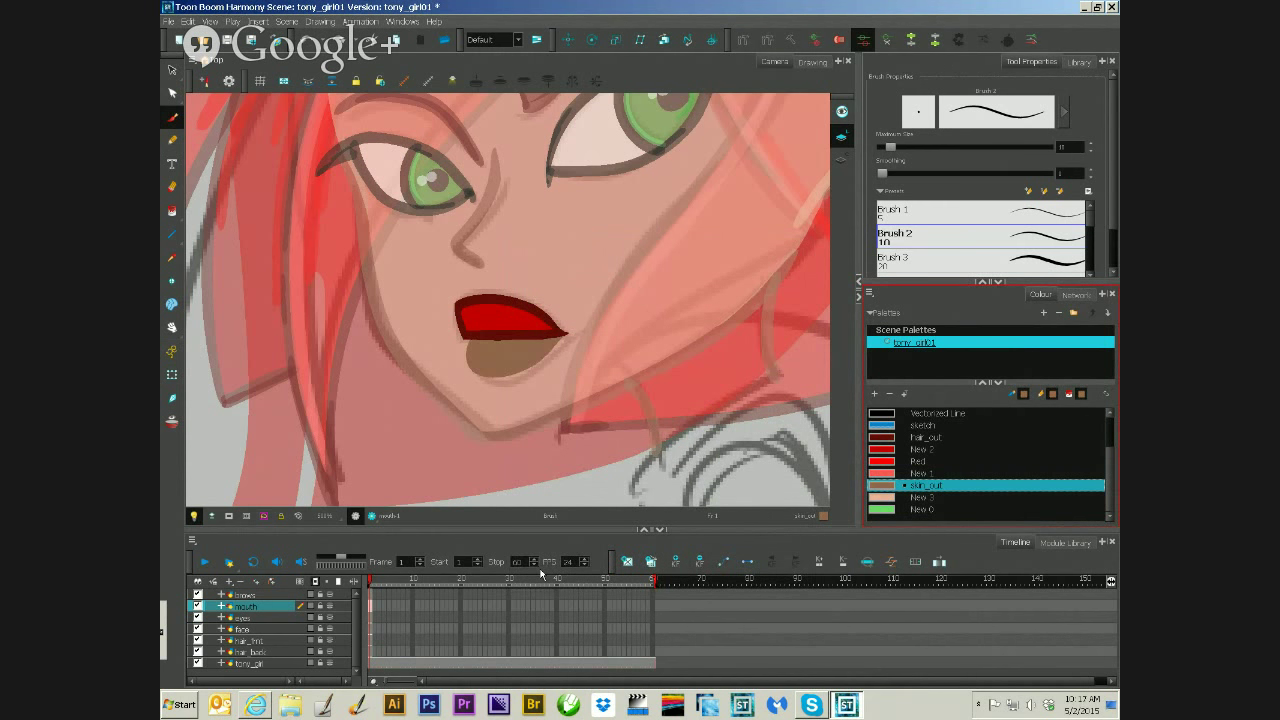
- Add a new colour to the palette based on skin_out and lighten it to about hue 20, saturation 47, value 76
right_click(887, 491)
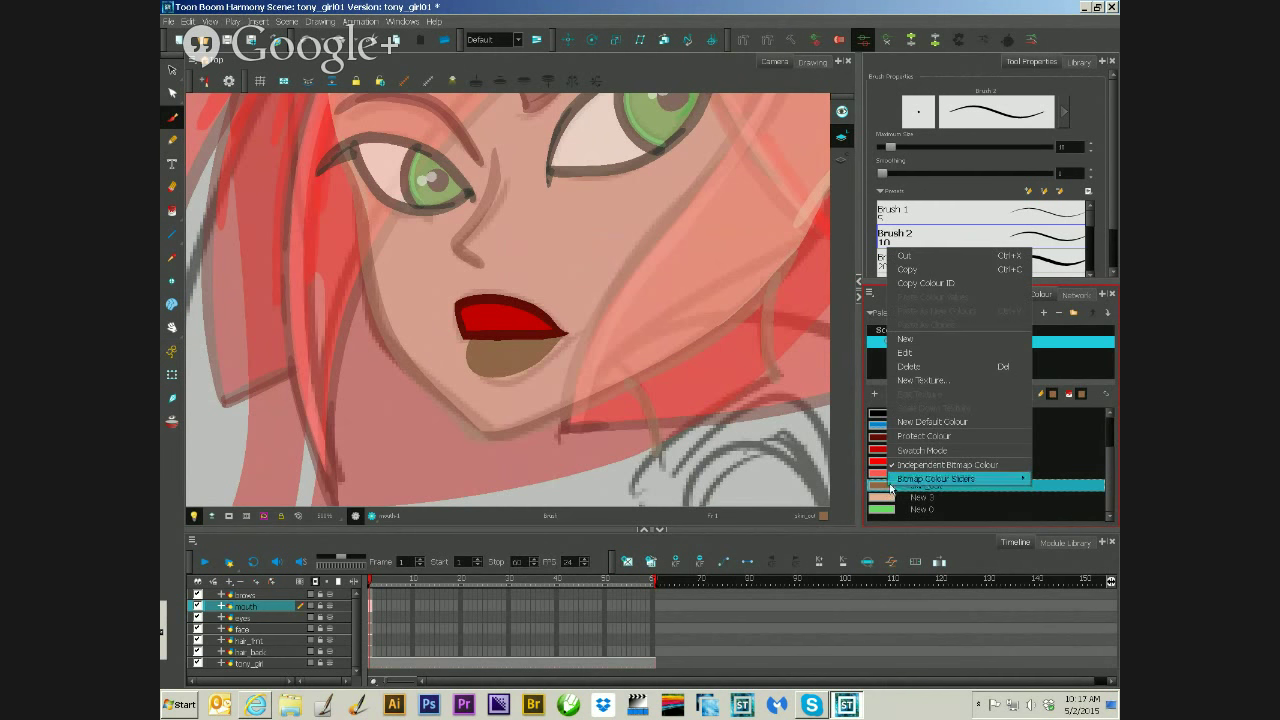
left_click(912, 345)
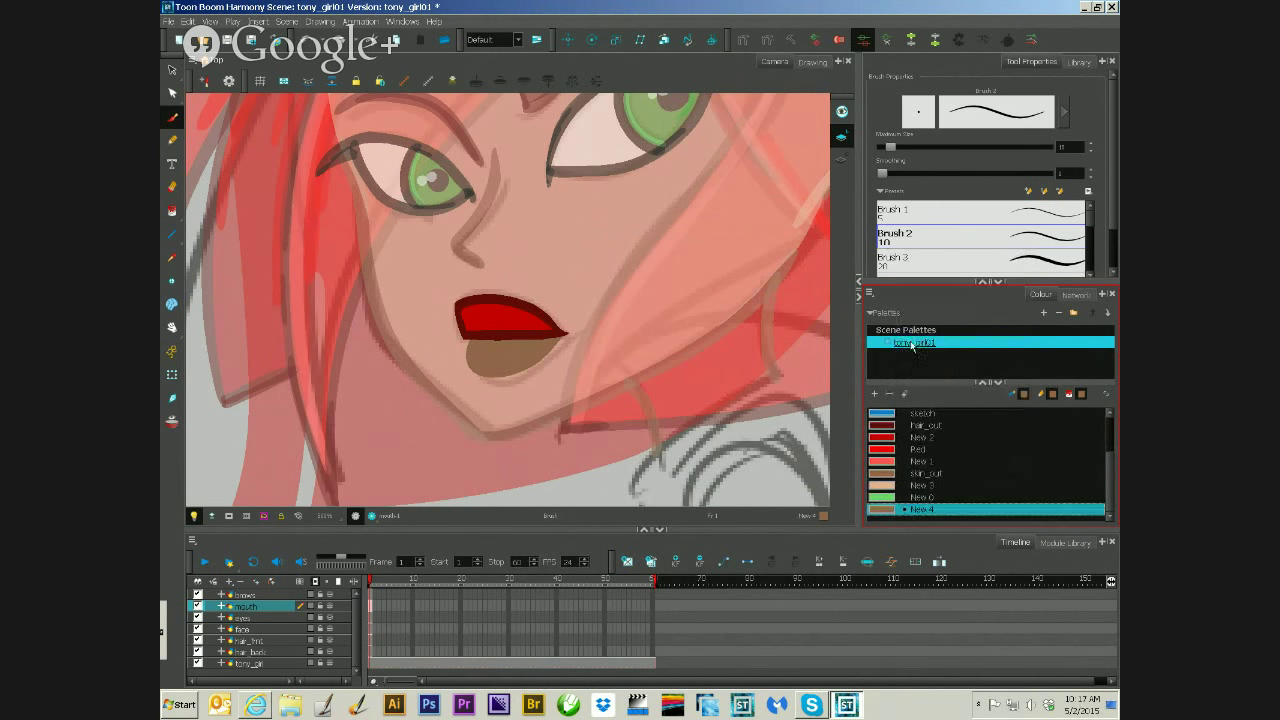
double_click(883, 509)
left_click(681, 308)
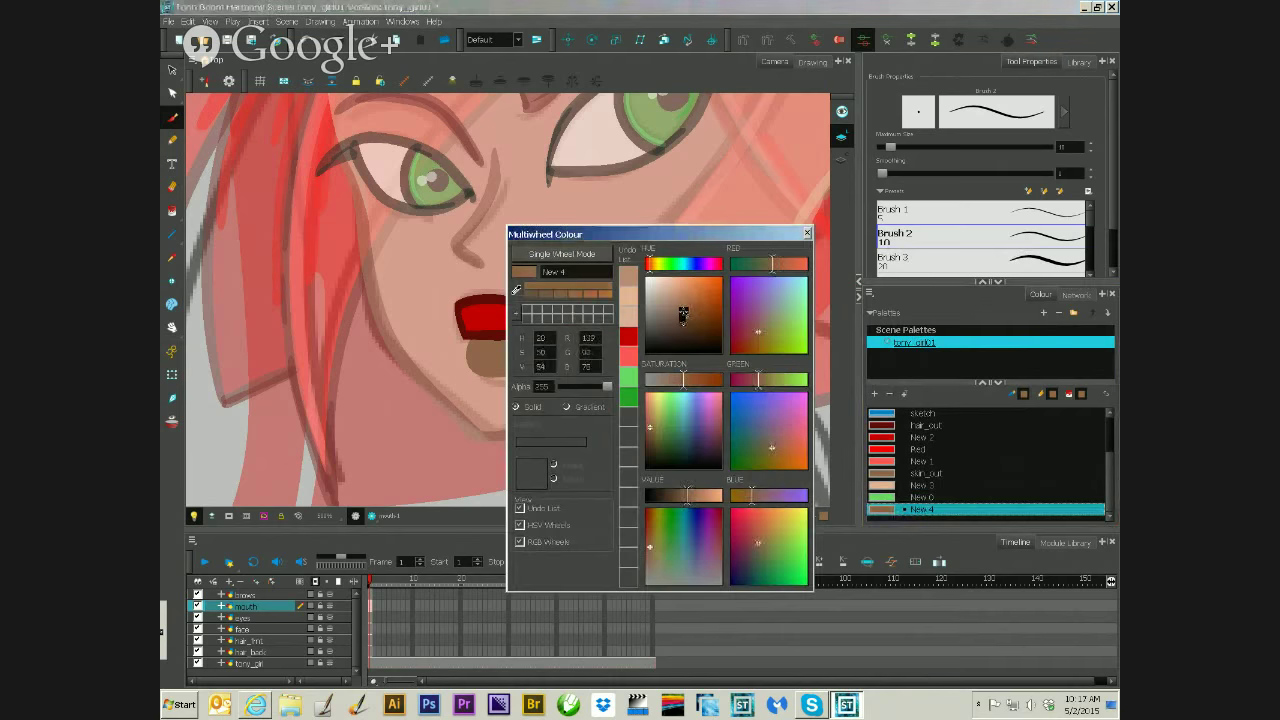
left_click_drag(681, 308, 682, 298)
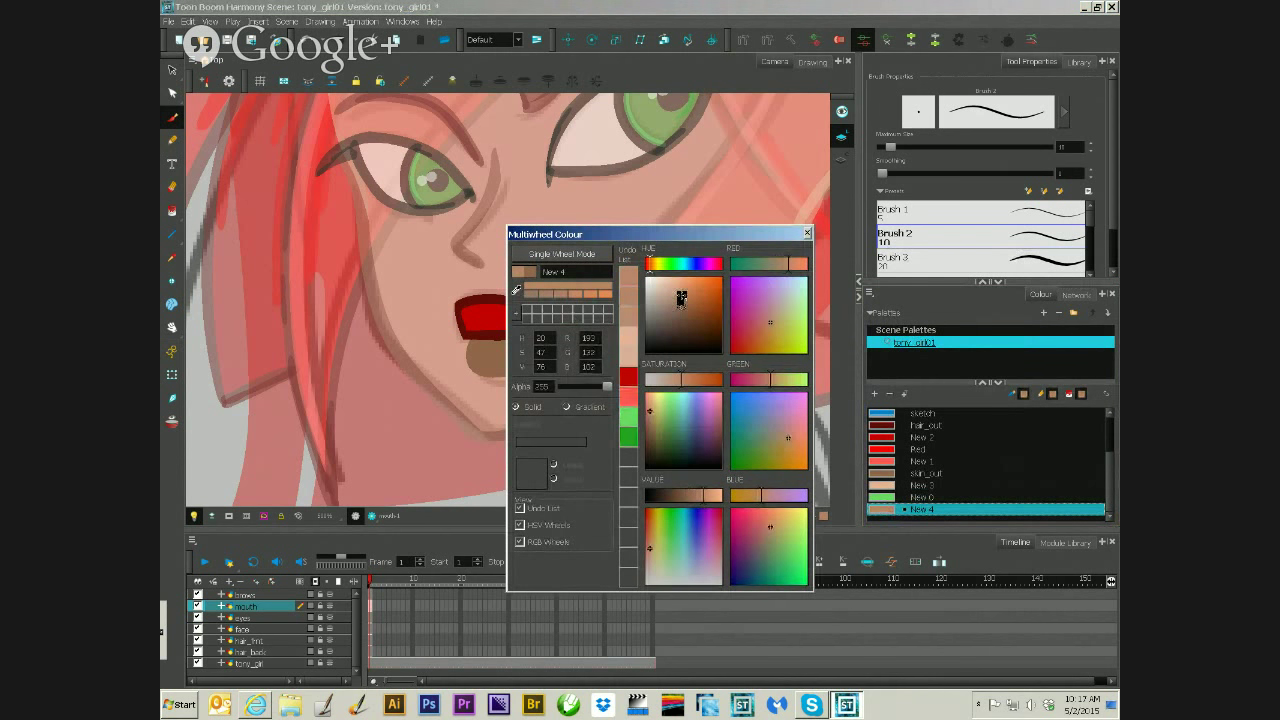
left_click(808, 233)
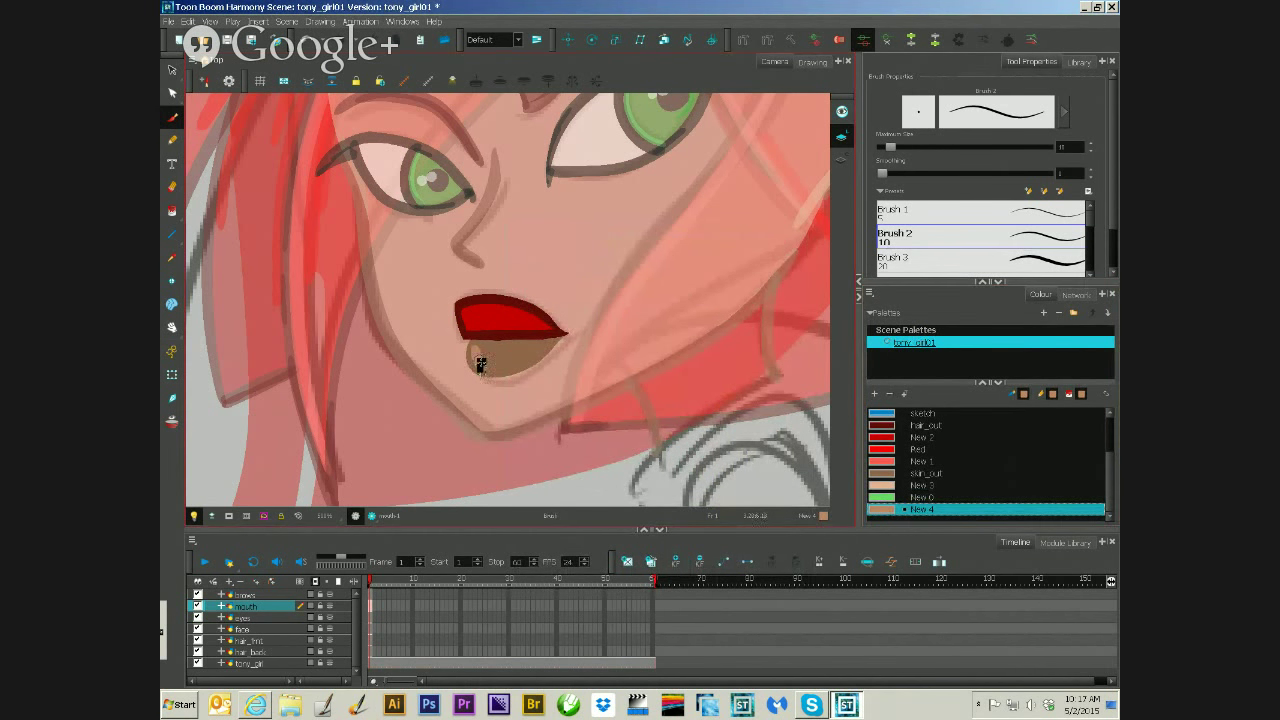
- Brush a highlight on the lower lip in New 4 and another along the upper lip in New 1
left_click_drag(522, 341, 489, 357)
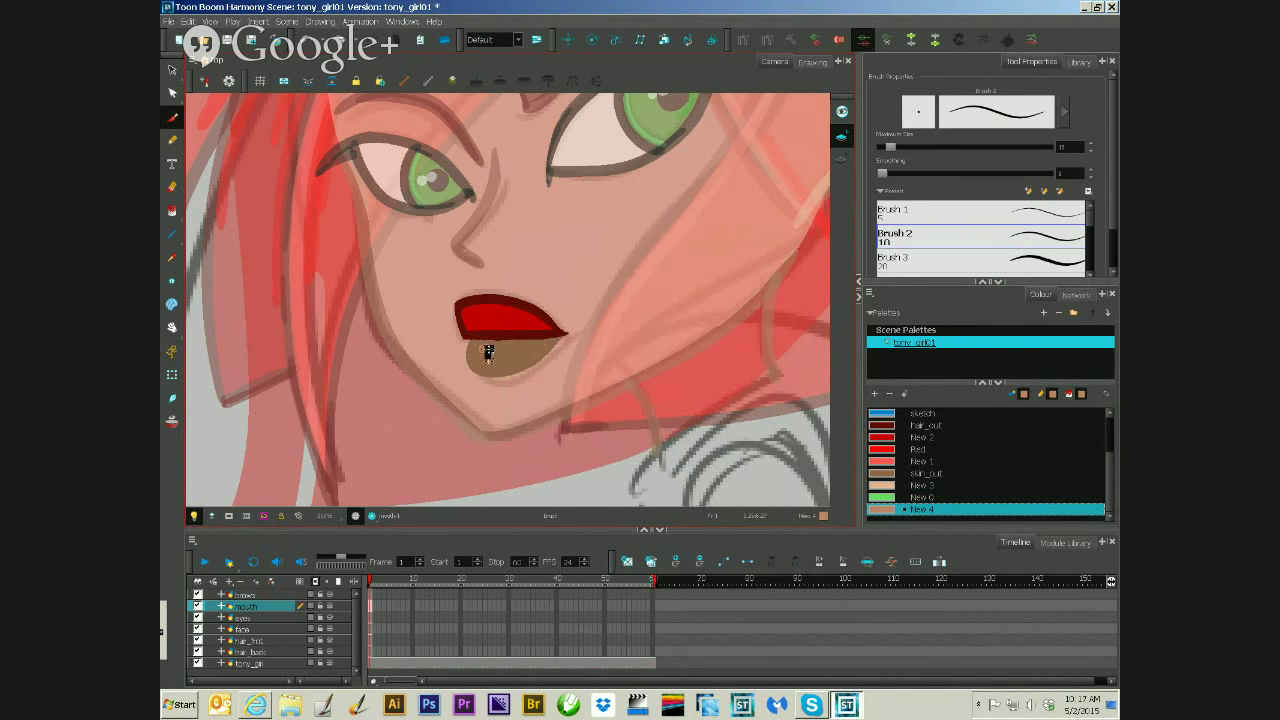
left_click(910, 462)
left_click_drag(468, 316, 555, 331)
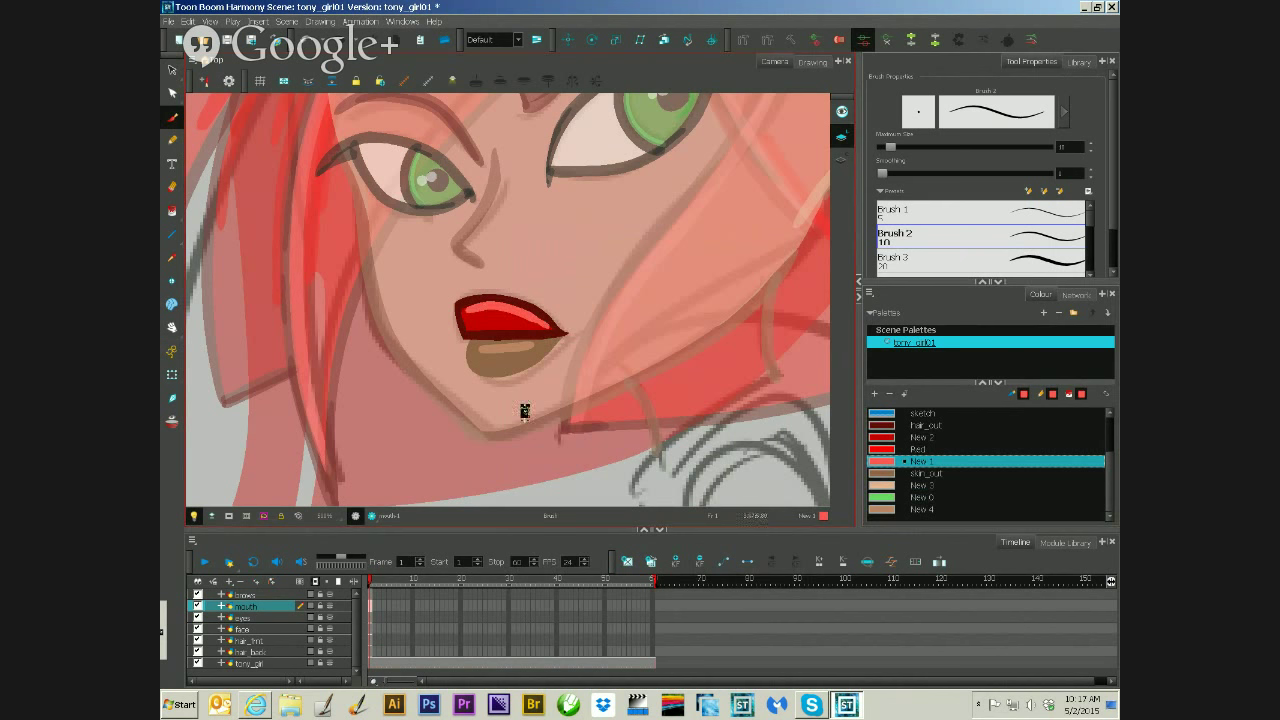
- Refine the lip highlights and outline with touch-ups in New 2, hair_out and skin_out
left_click(918, 437)
mouse_move(466, 320)
left_mouse_down()
mouse_move(500, 310)
mouse_move(537, 323)
left_mouse_up()
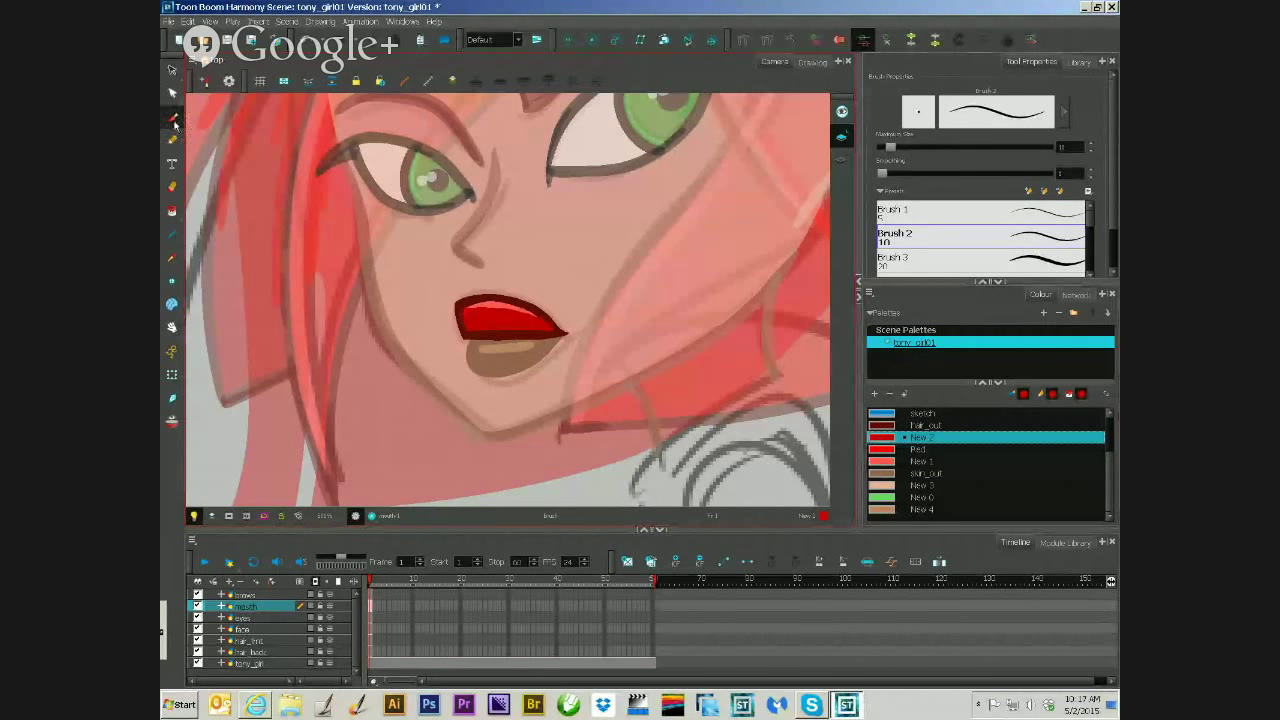
left_click(928, 426)
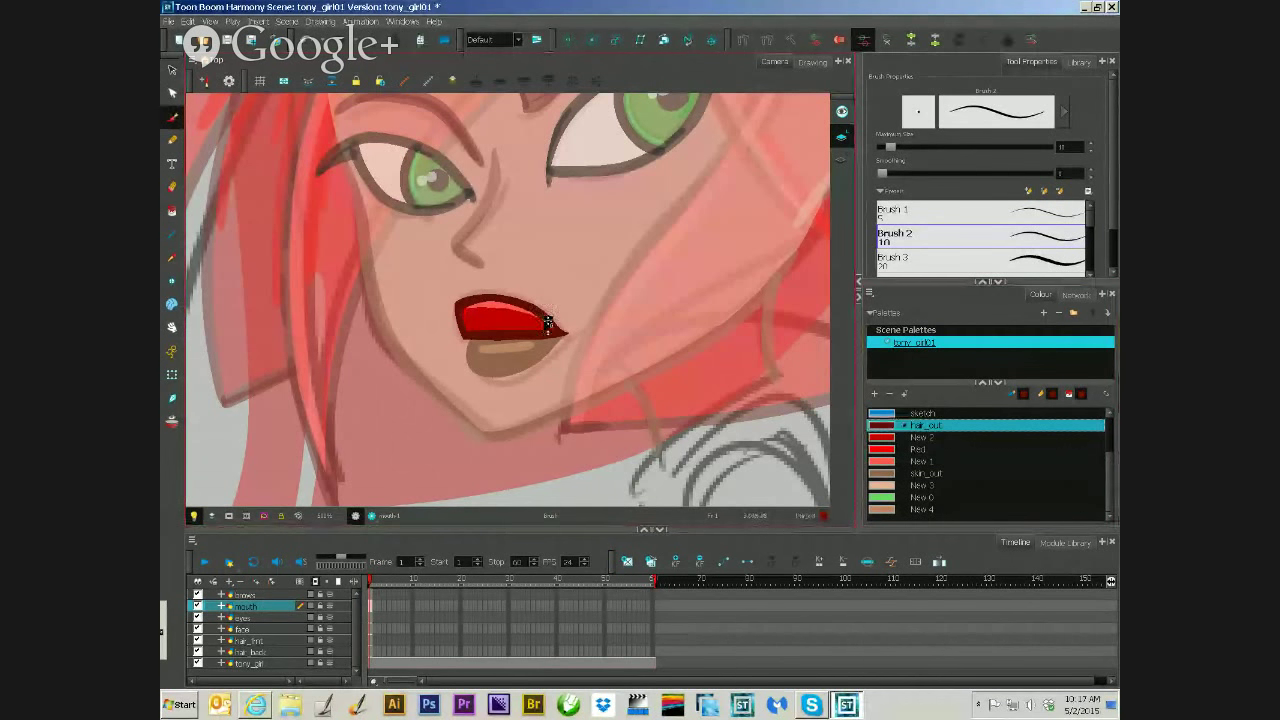
left_click(936, 474)
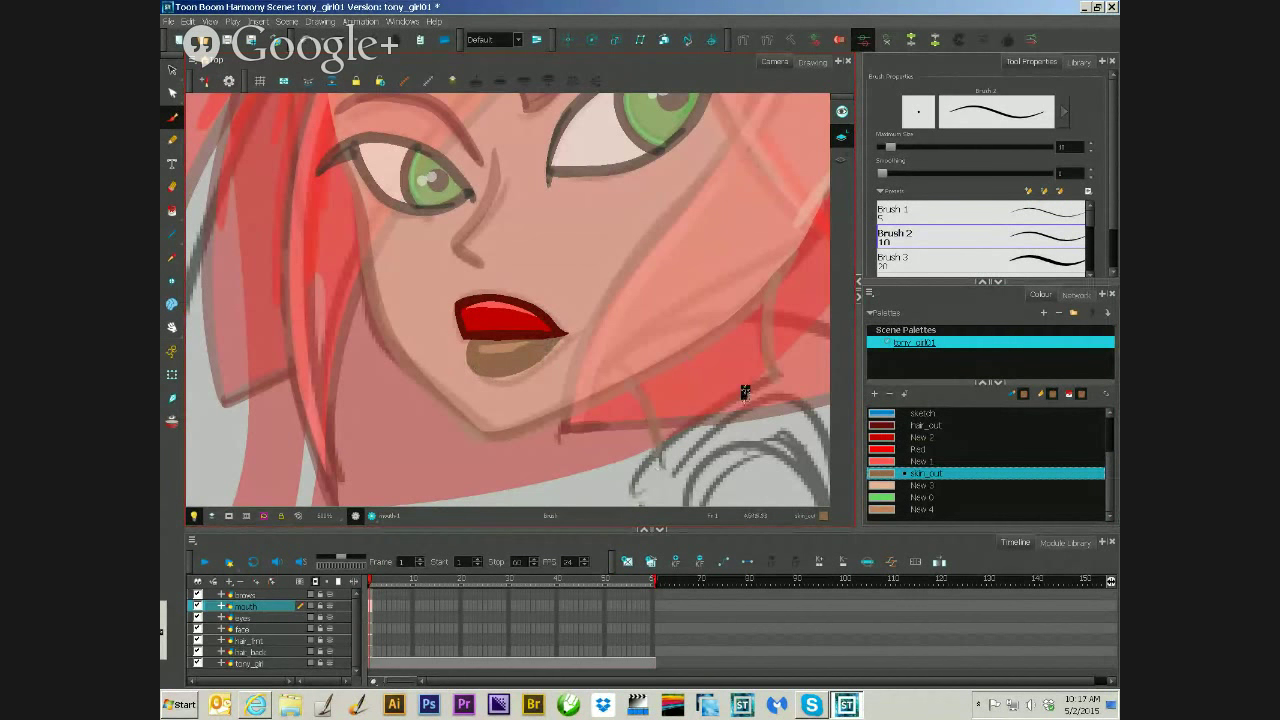
- On the face layer's first frame, brush the inner-ear line in the New 4 colour, then pick New 3 for touch-ups
scroll(551, 338, "down", 3)
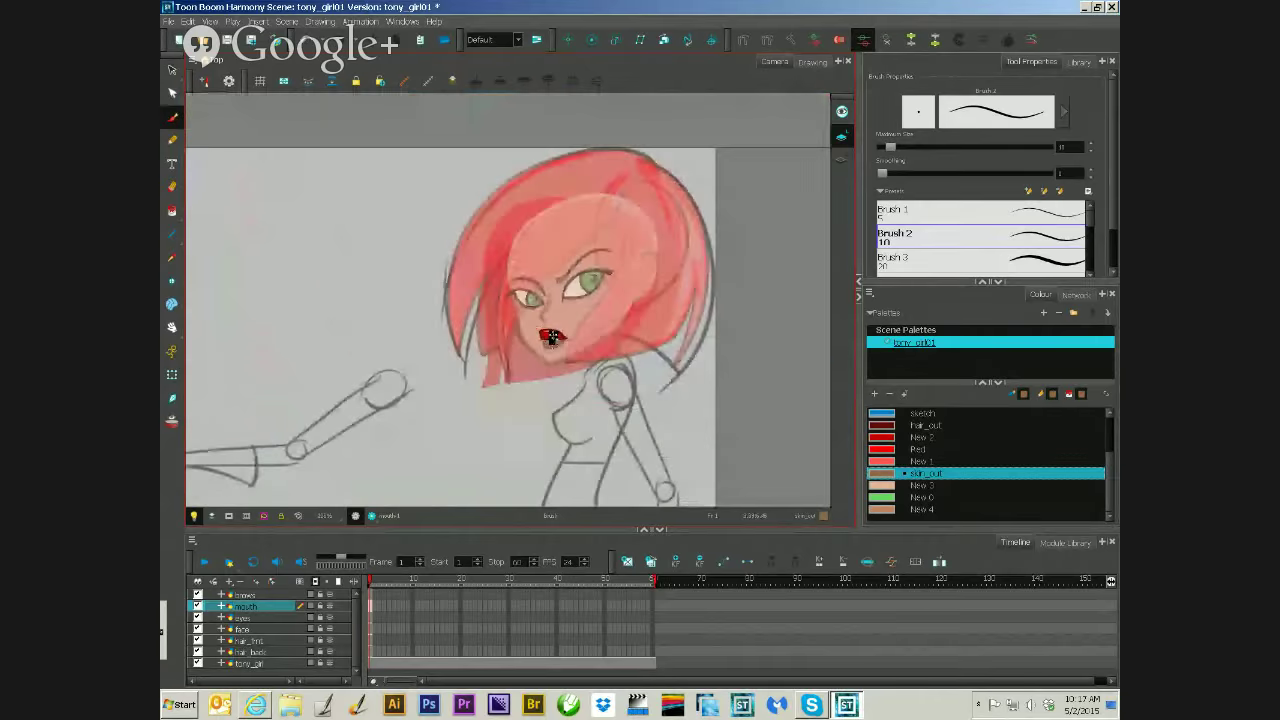
scroll(551, 338, "down", 2)
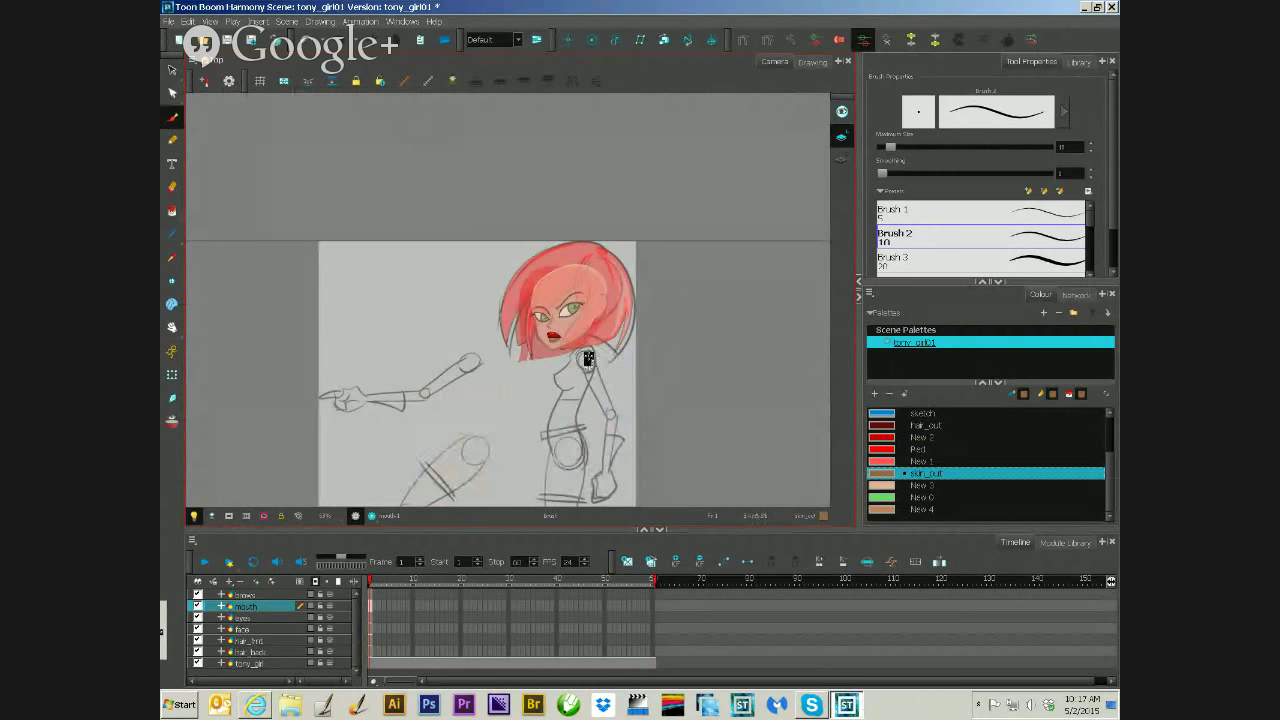
scroll(634, 311, "up", 5)
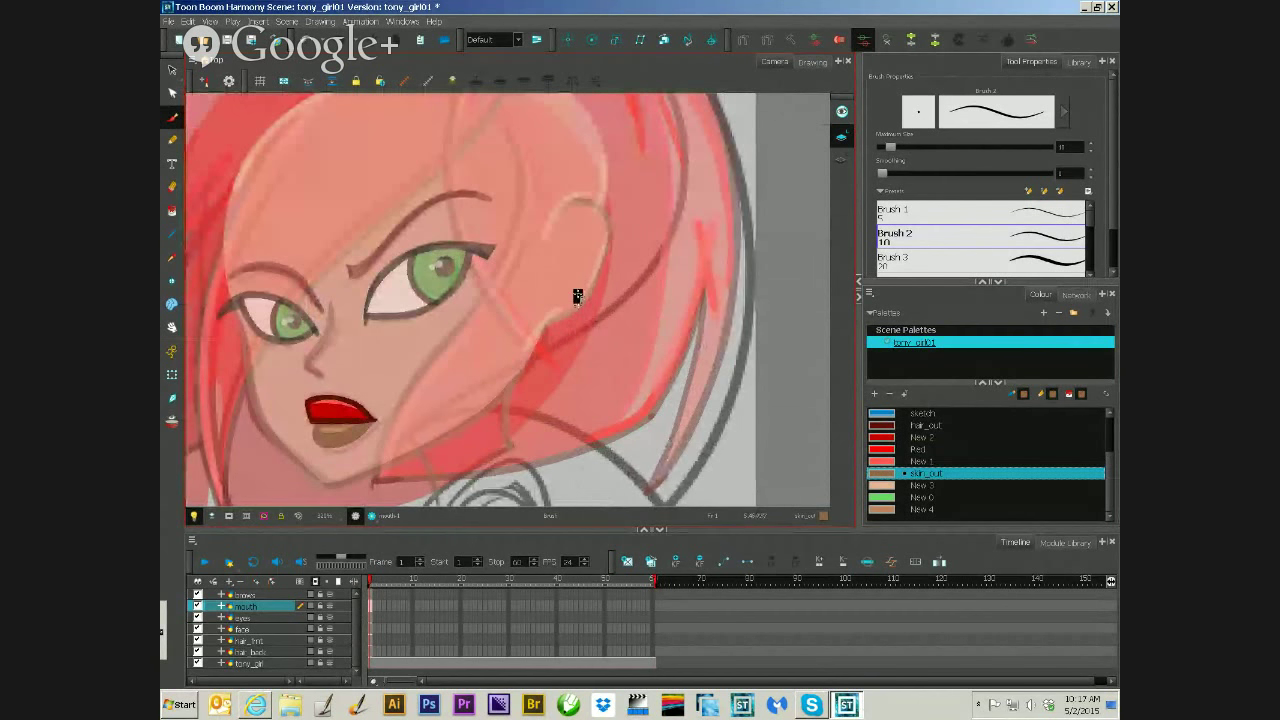
left_click(371, 630)
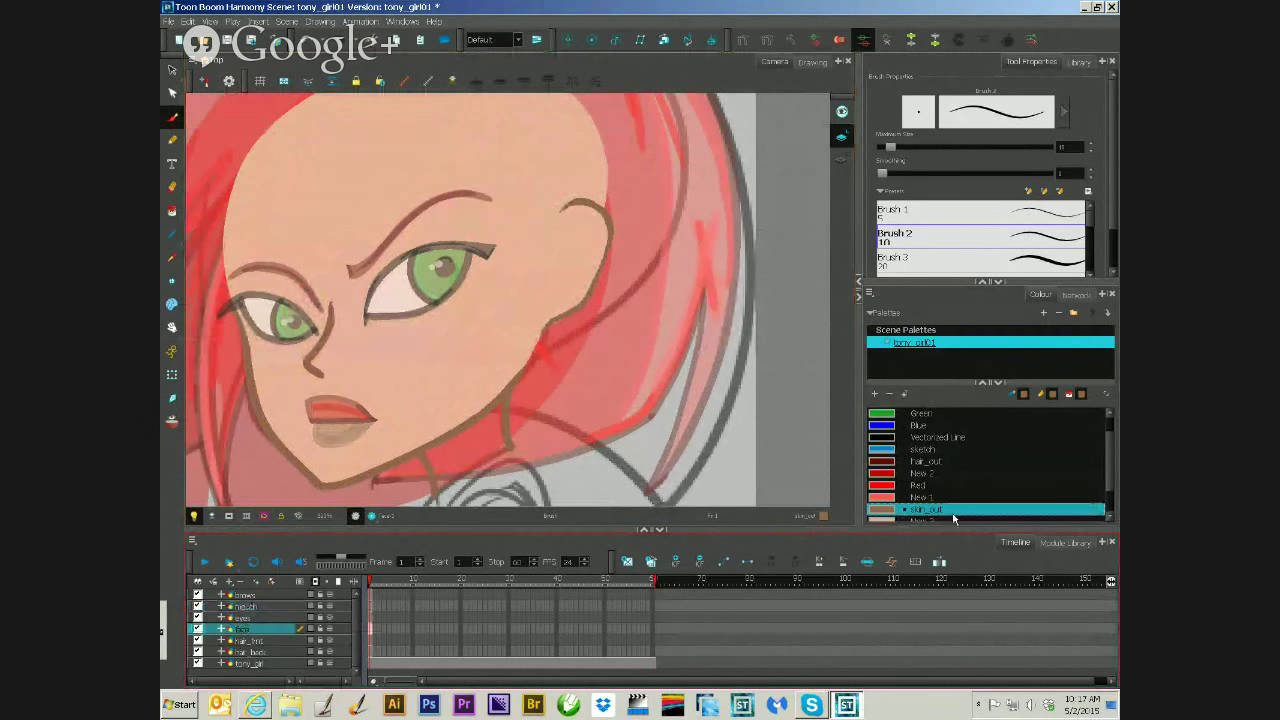
scroll(920, 495, "down", 3)
left_click(922, 510)
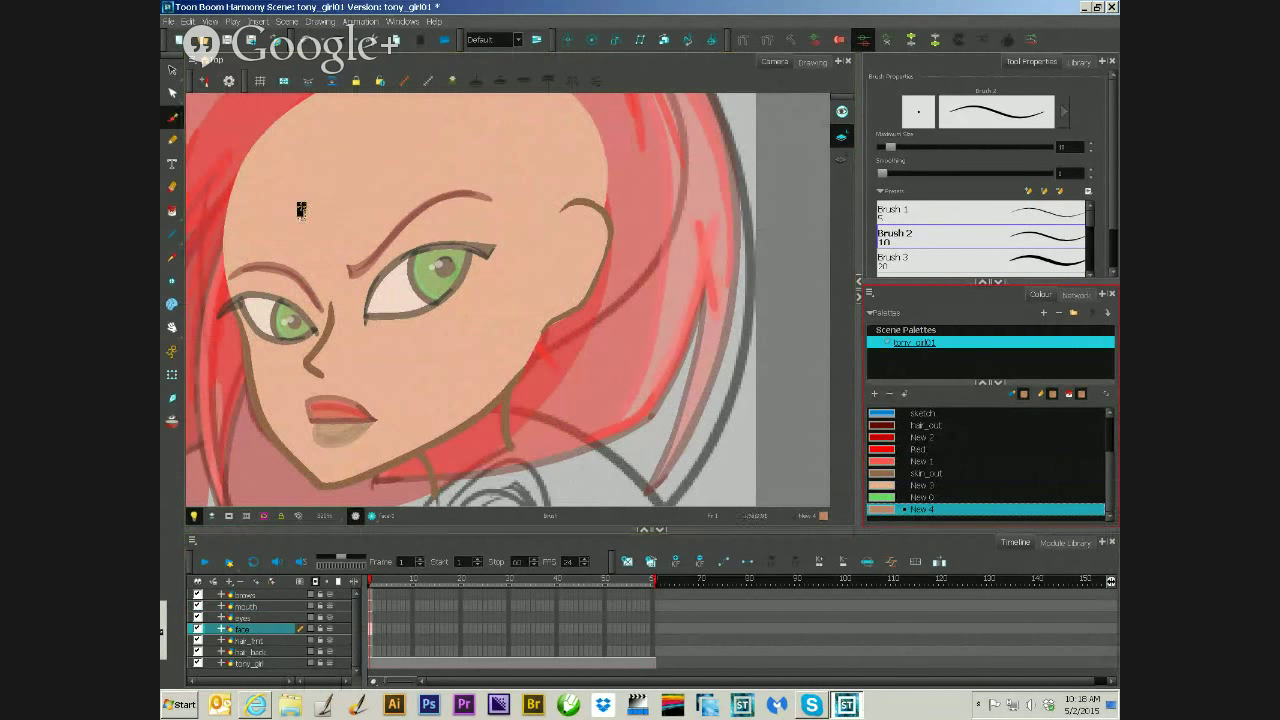
left_click_drag(571, 277, 572, 222)
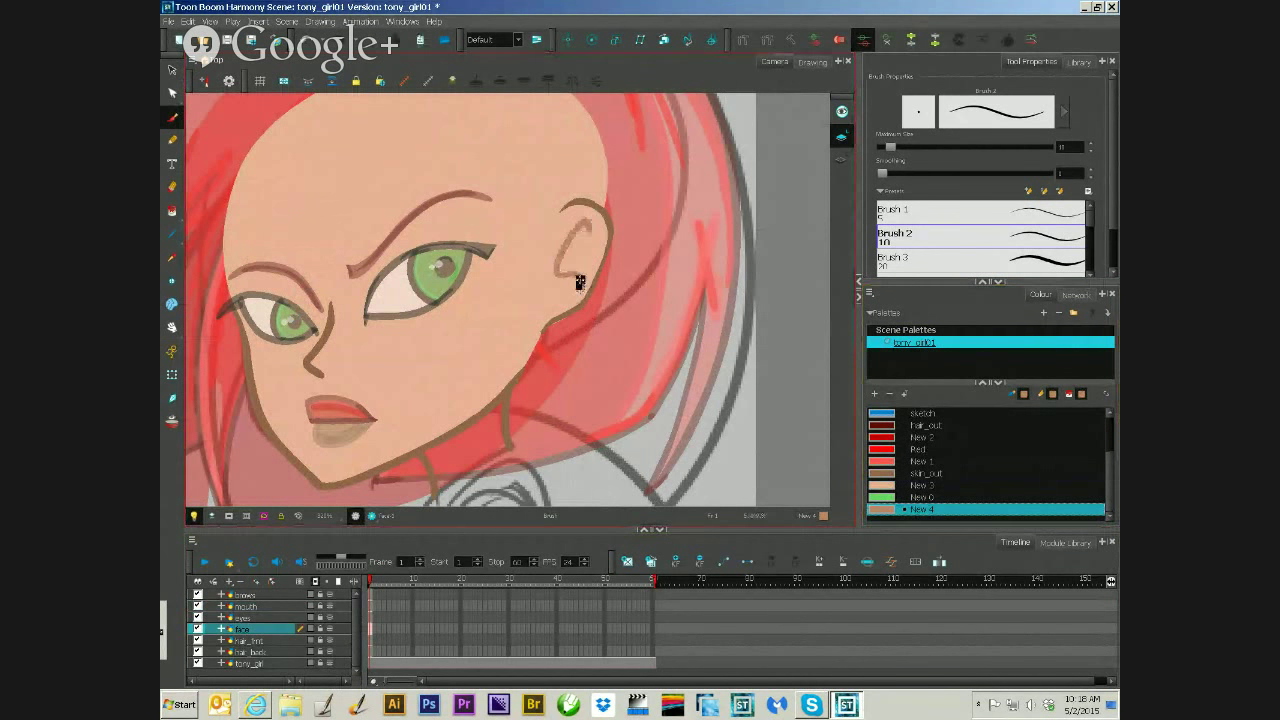
key("ctrl+z")
mouse_move(571, 297)
left_mouse_down()
mouse_move(562, 258)
mouse_move(588, 230)
left_mouse_up()
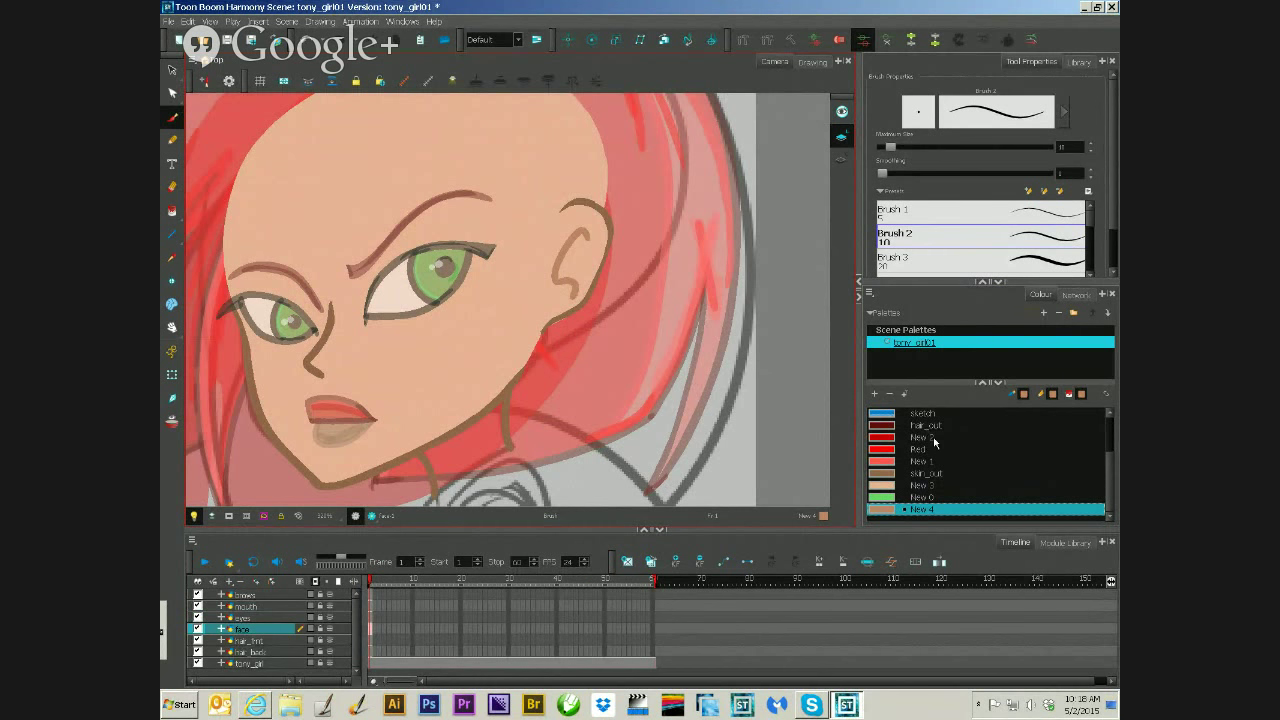
left_click(922, 486)
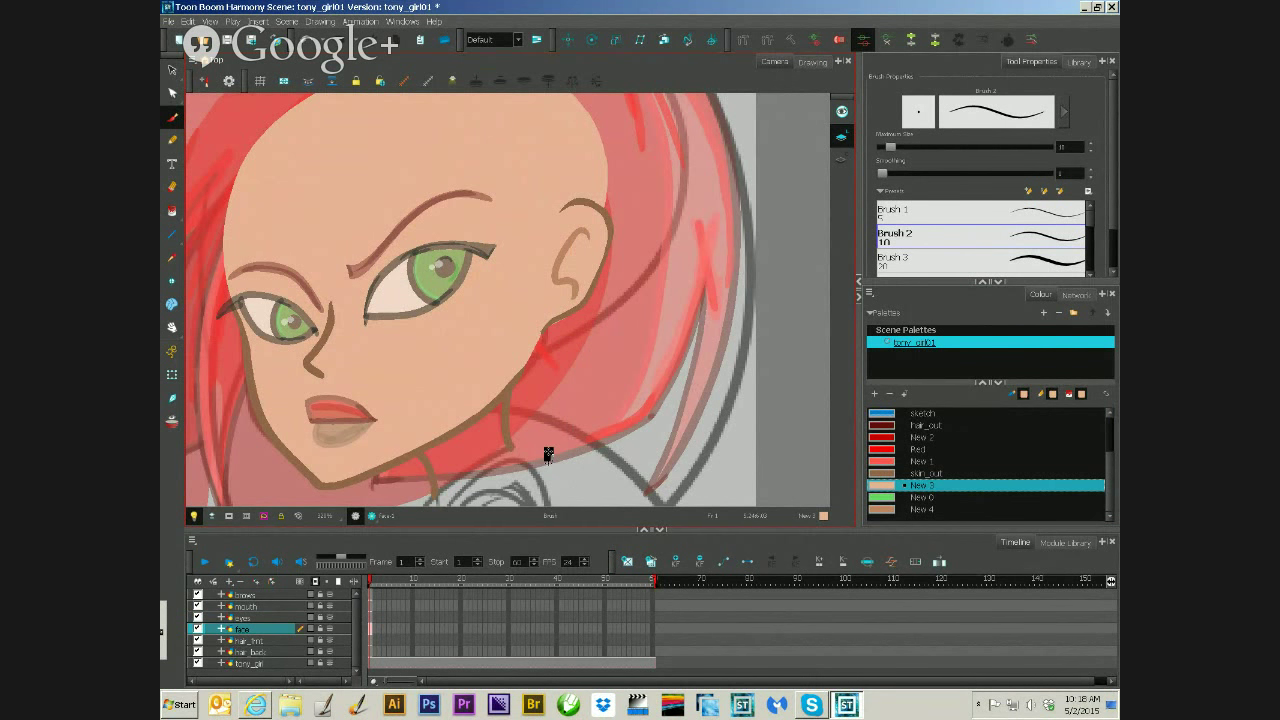
- Save the scene with the finished face and mouth
scroll(620, 300, "down", 5)
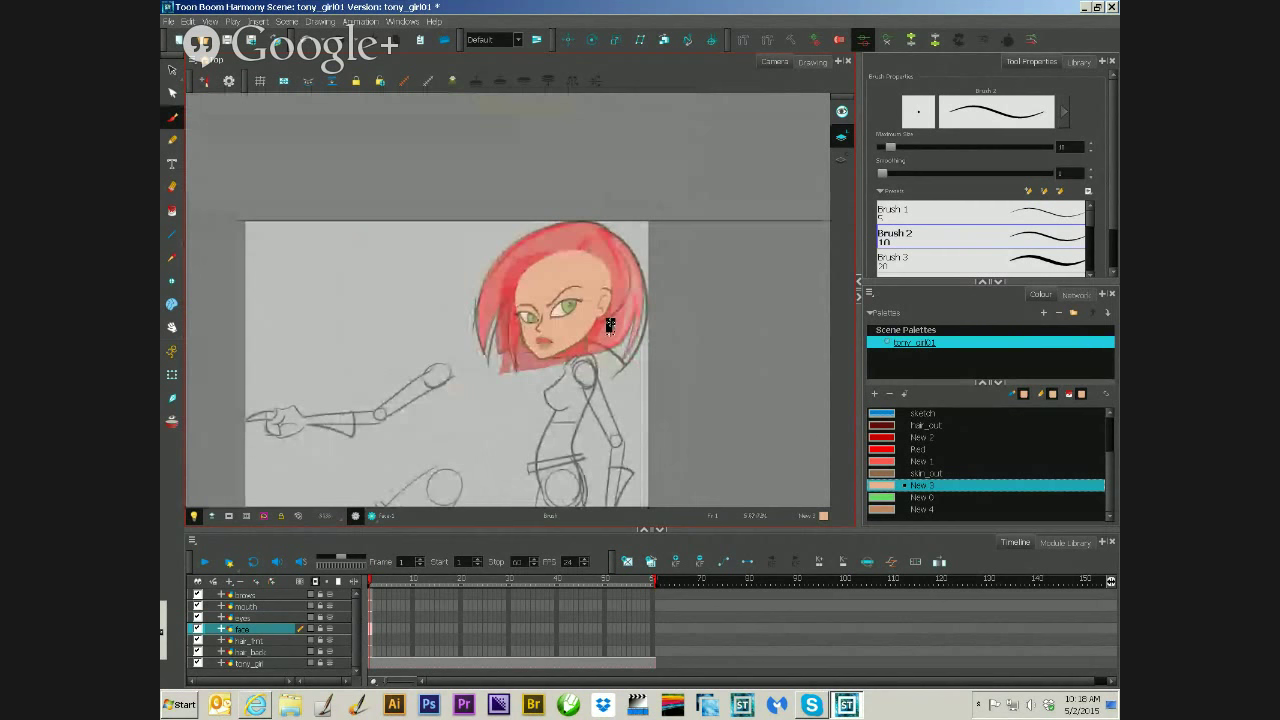
scroll(609, 325, "down", 1)
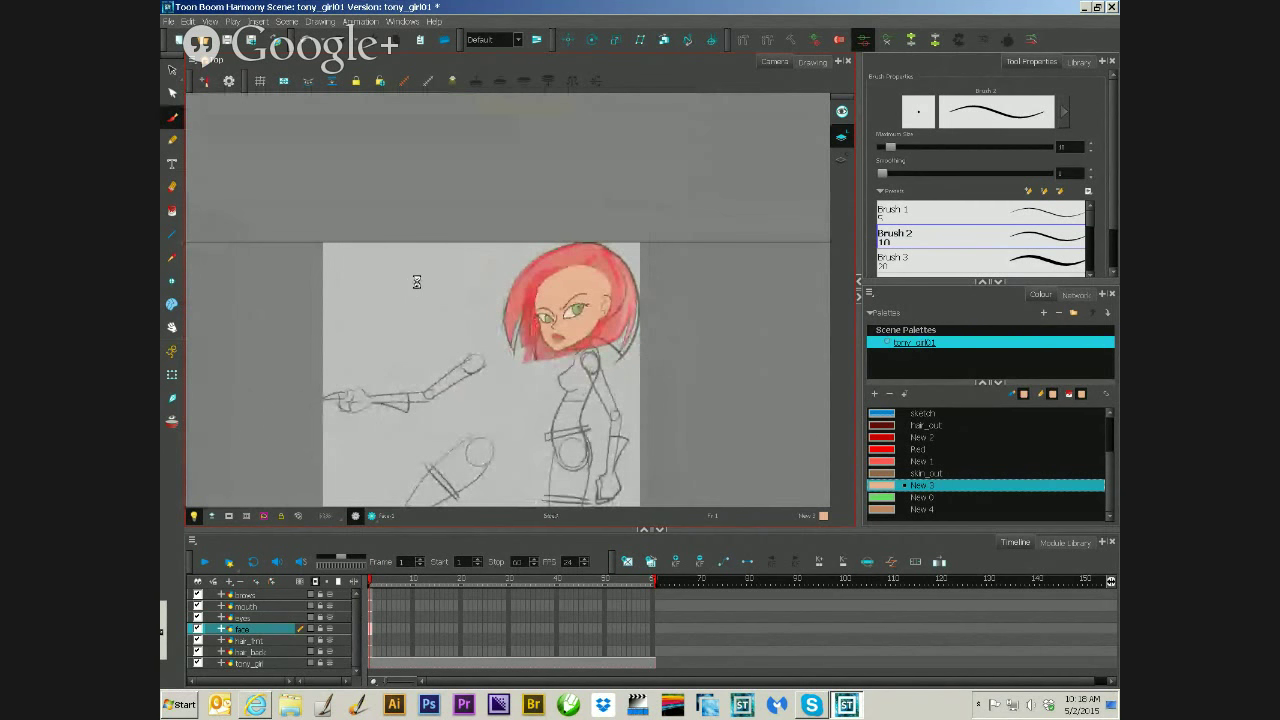
key("ctrl+s")
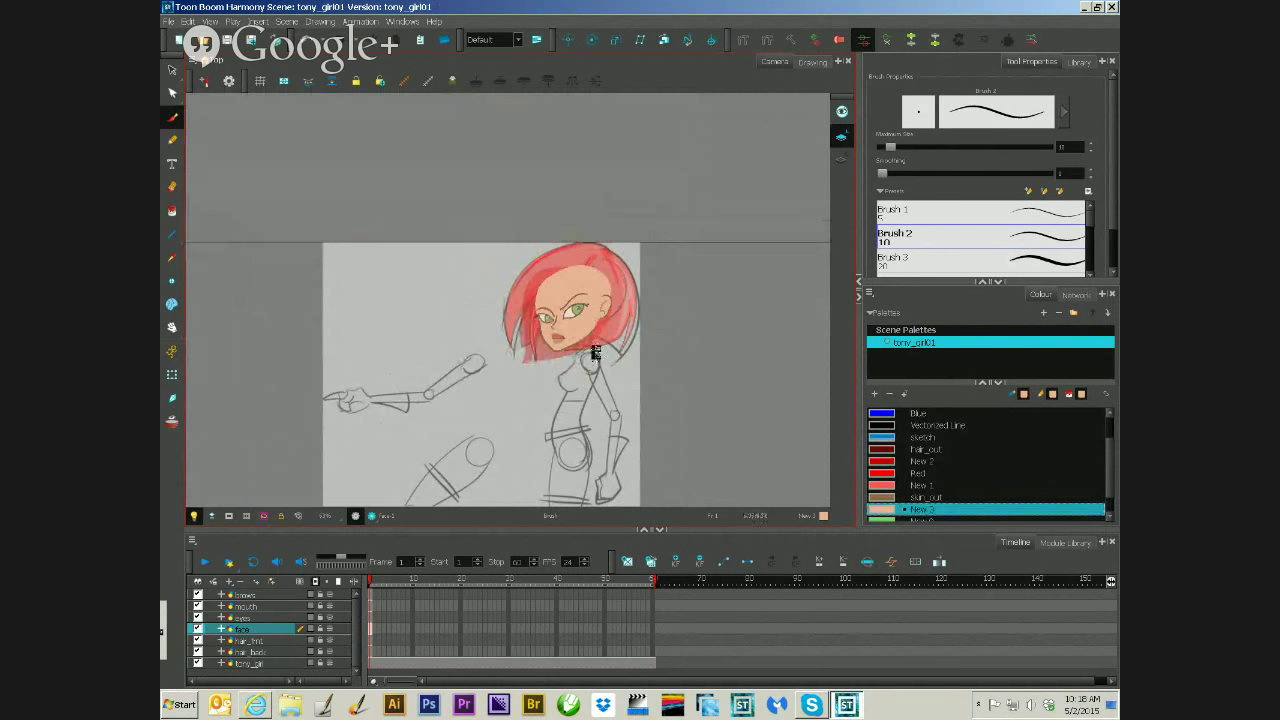
- Move the front hair layer above the brows layer to the top of the layer stack and switch to the Select tool
left_click(245, 640)
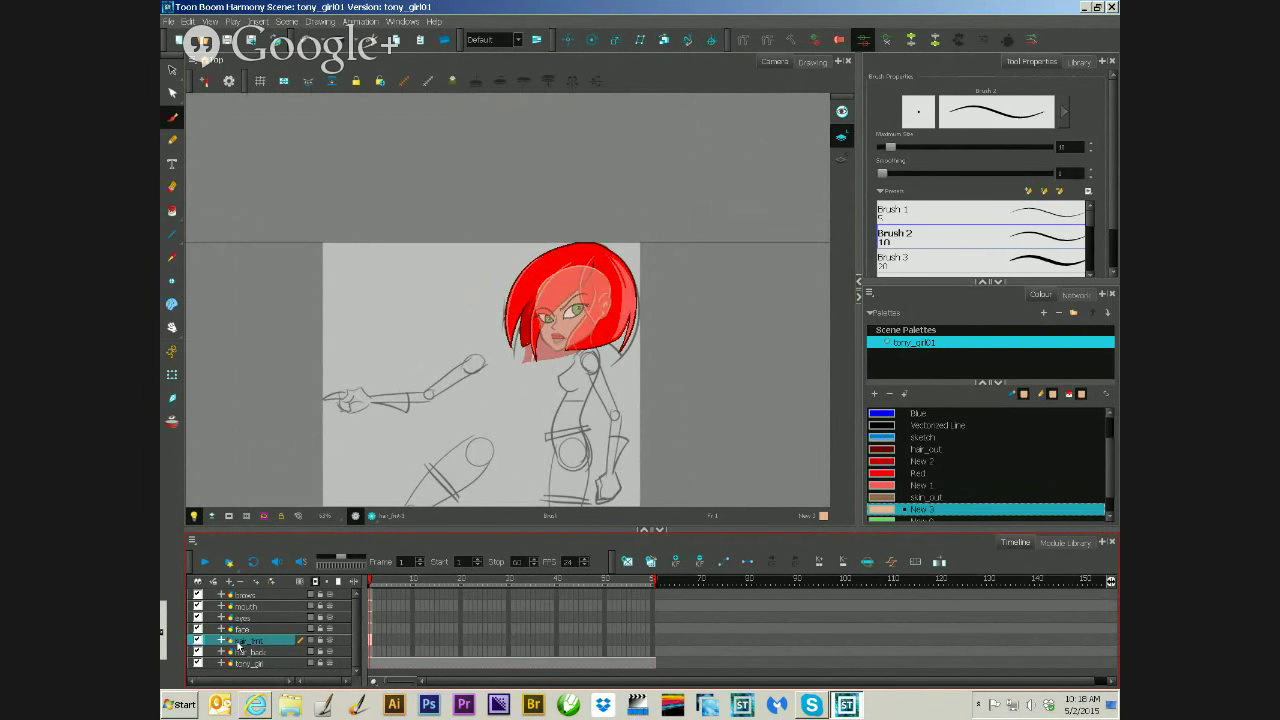
mouse_move(240, 597)
left_mouse_down()
mouse_move(244, 640)
mouse_move(240, 595)
left_mouse_up()
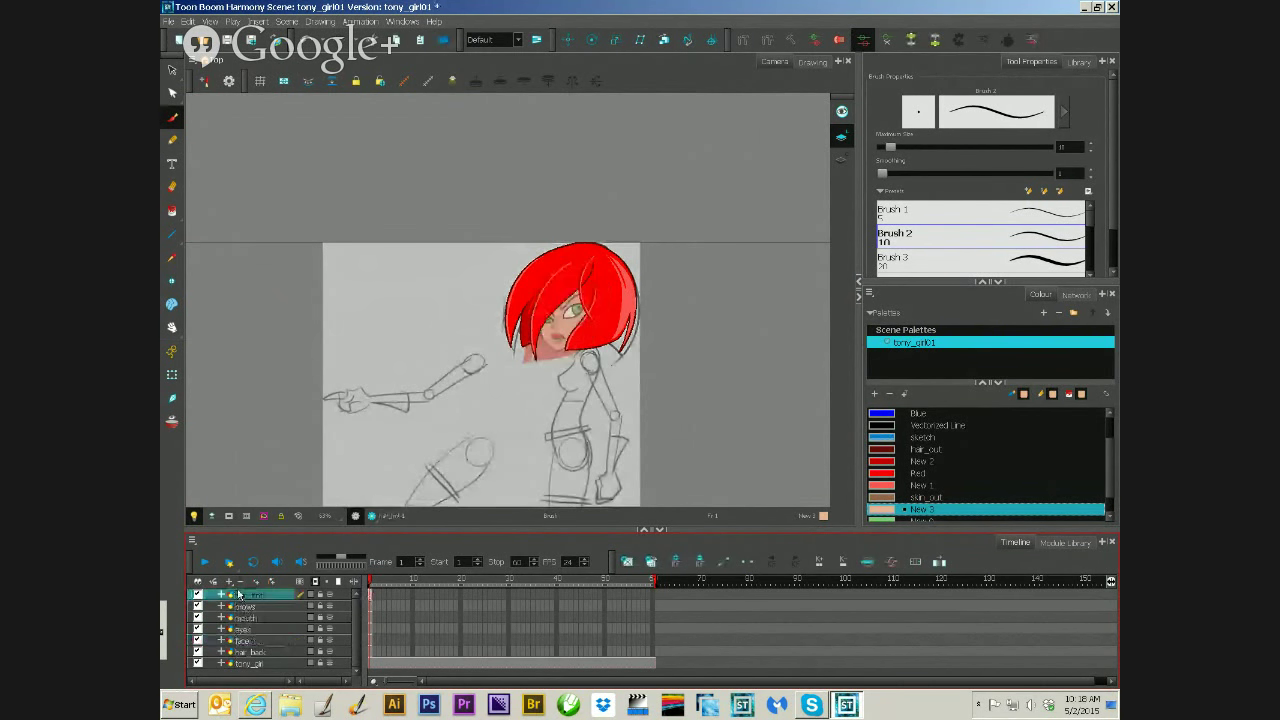
left_click(172, 70)
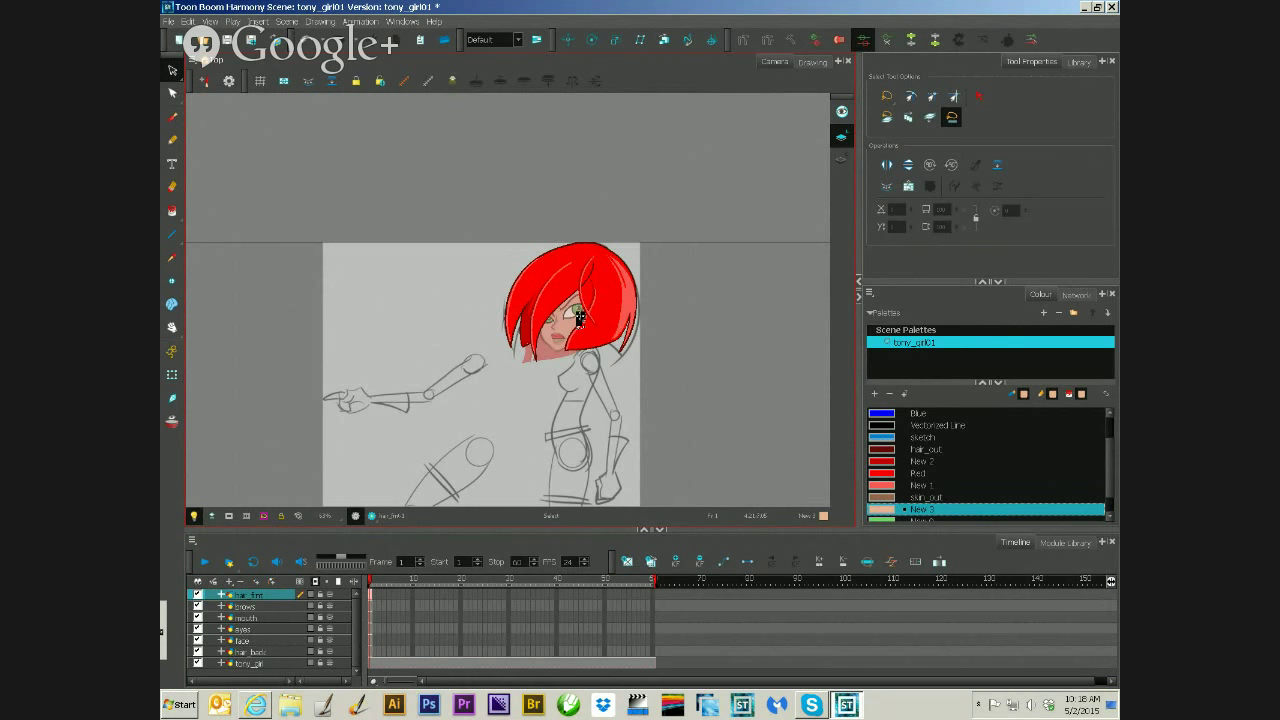
- Examine the drawings on the back hair, eyes, mouth, brows and front hair layers one after another
left_click(249, 652)
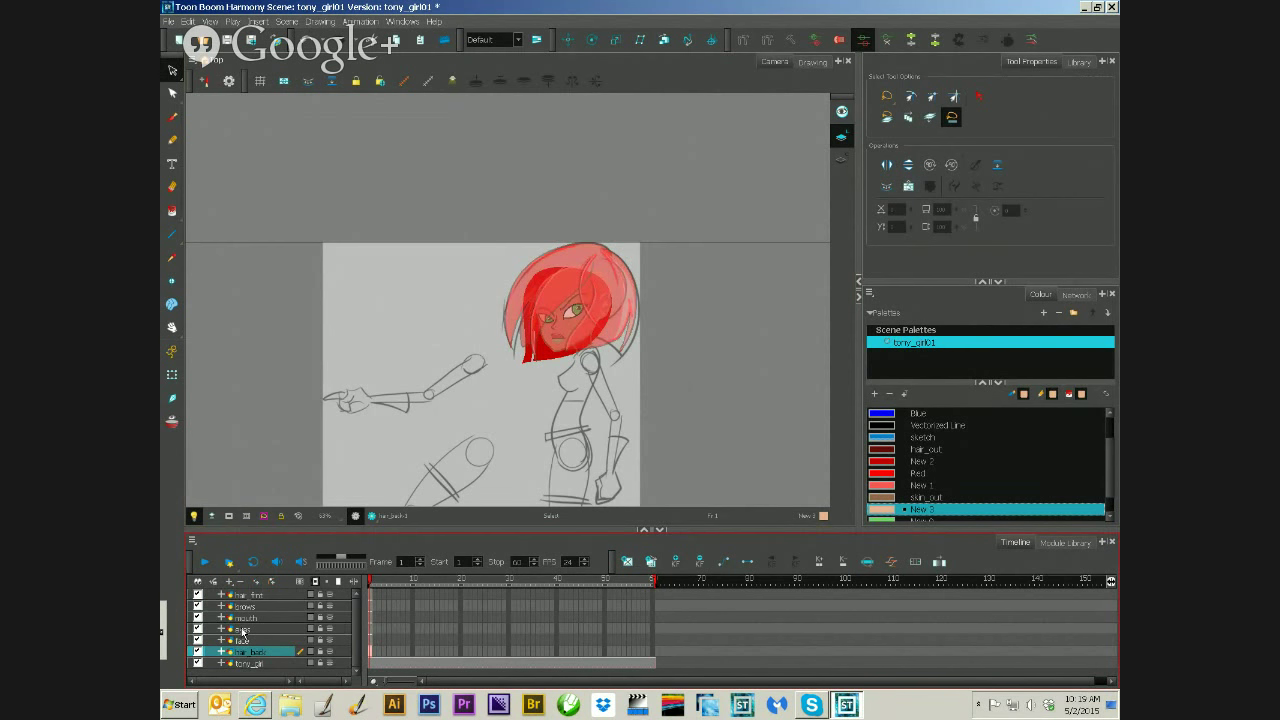
left_click(245, 629)
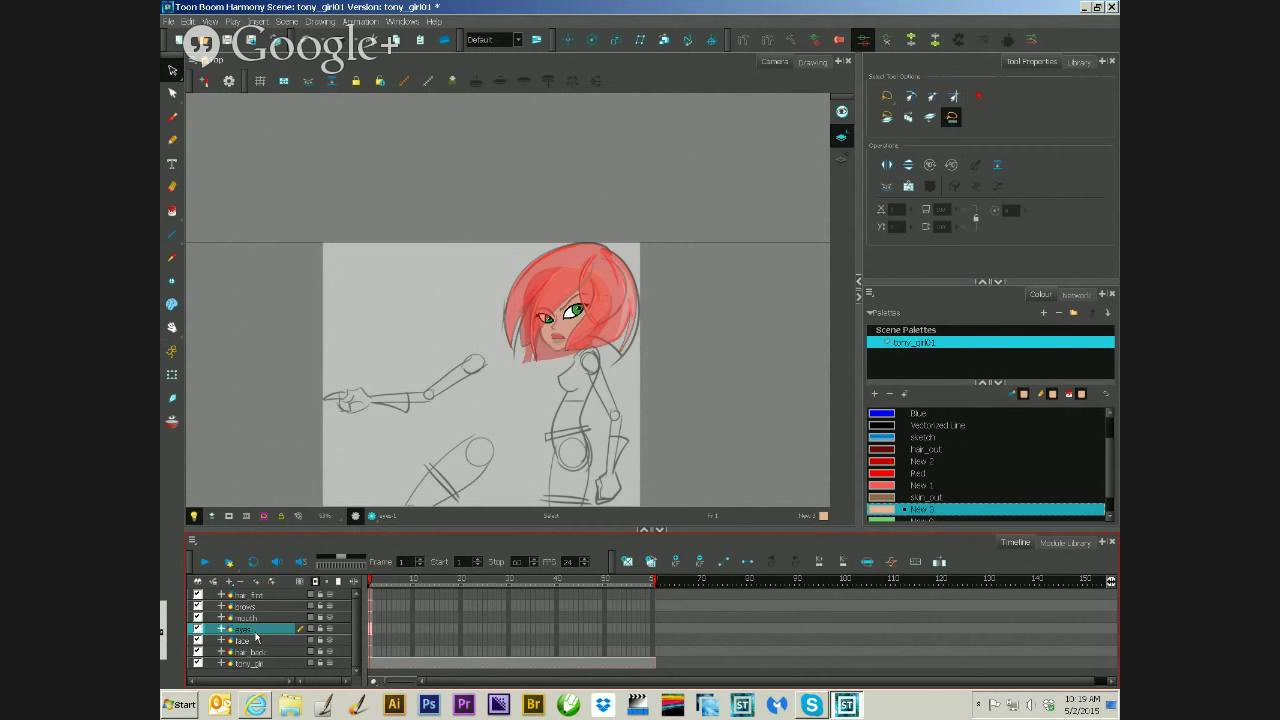
left_click(253, 618)
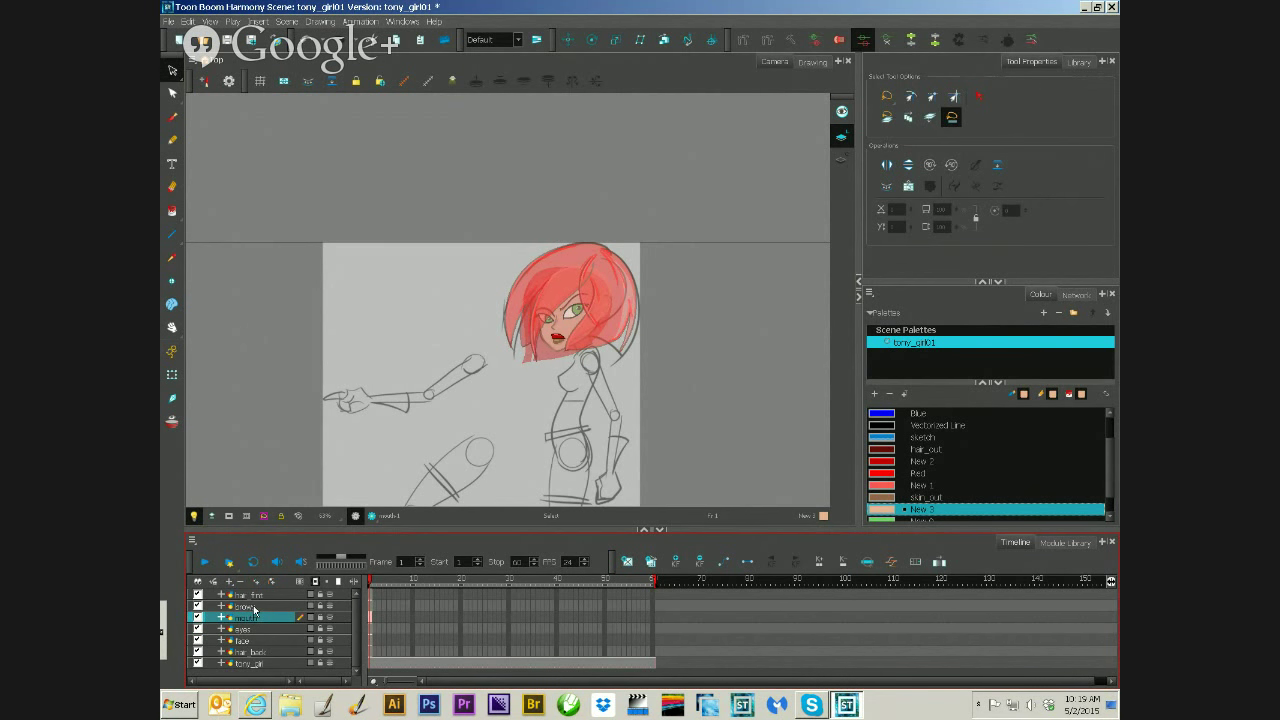
left_click(254, 607)
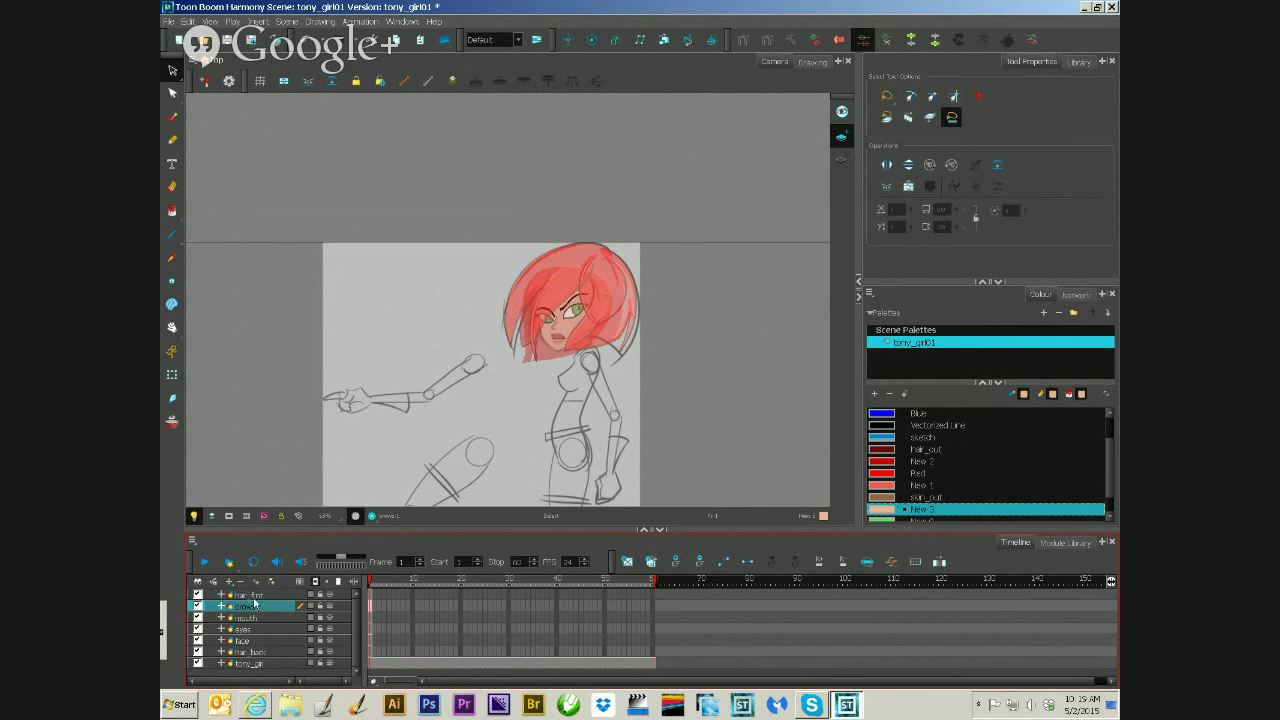
left_click(255, 596)
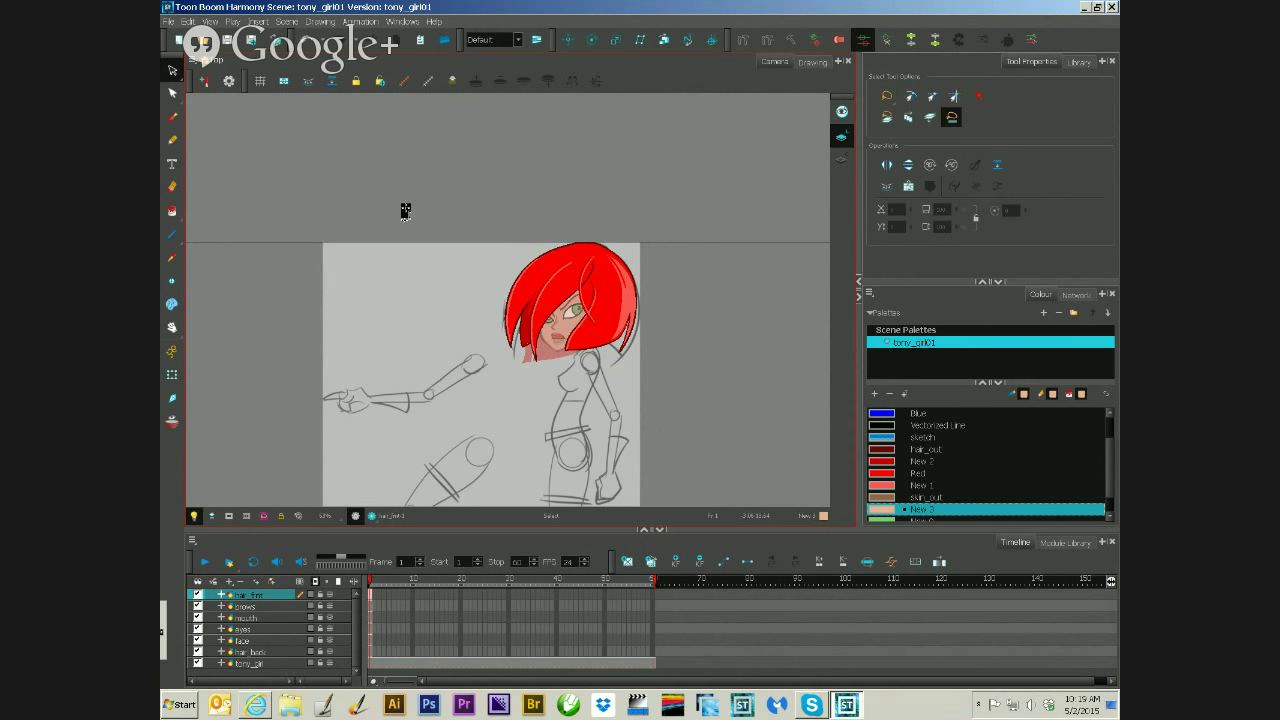
left_click(250, 630)
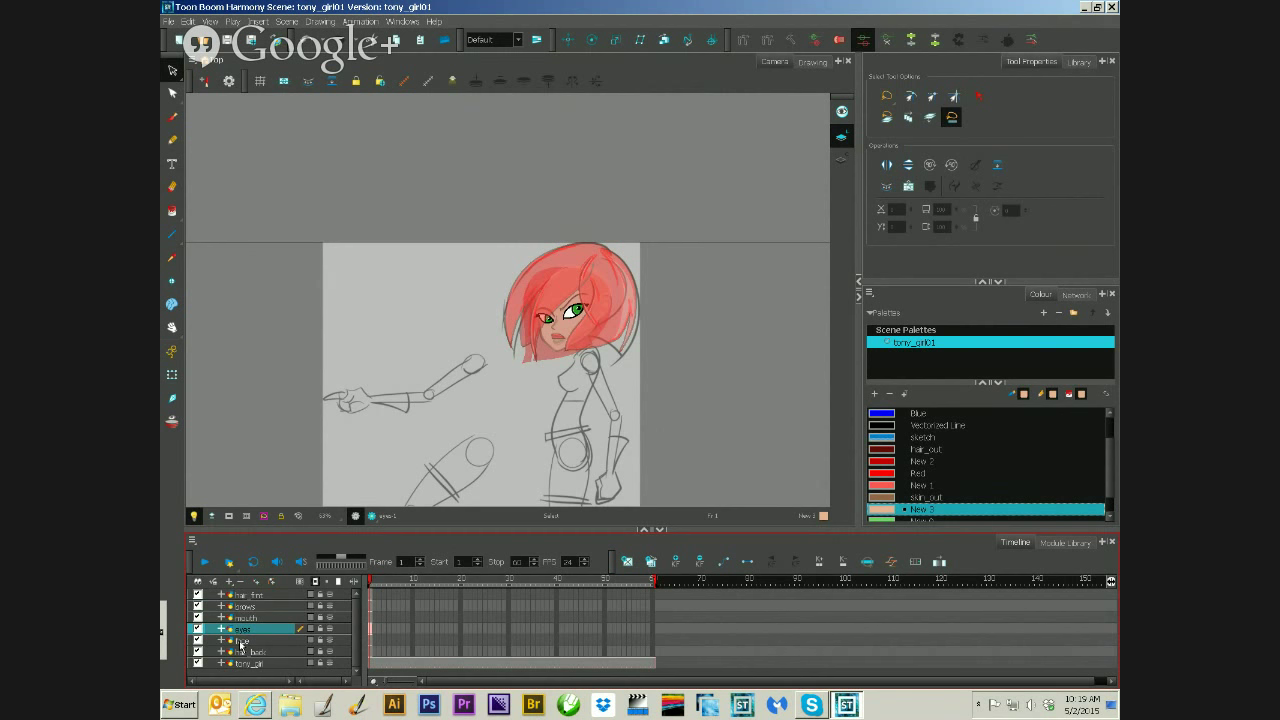
left_click_drag(243, 597, 244, 604)
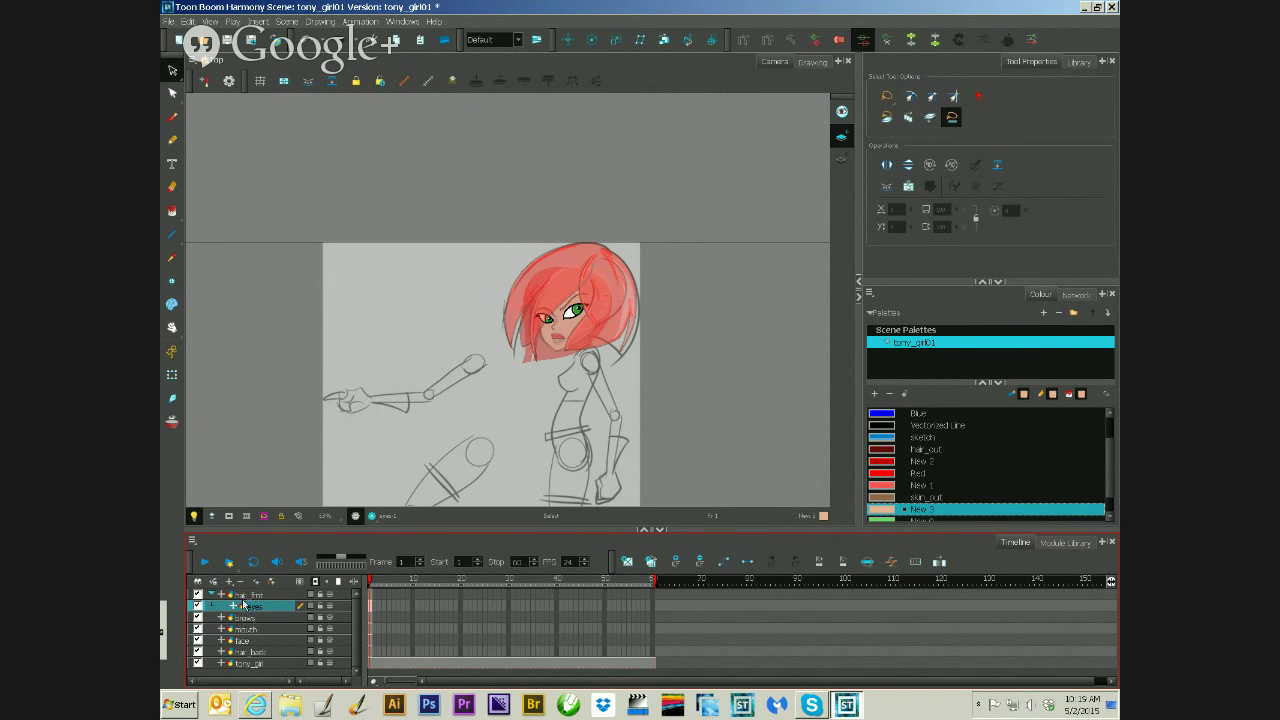
key("ctrl+z")
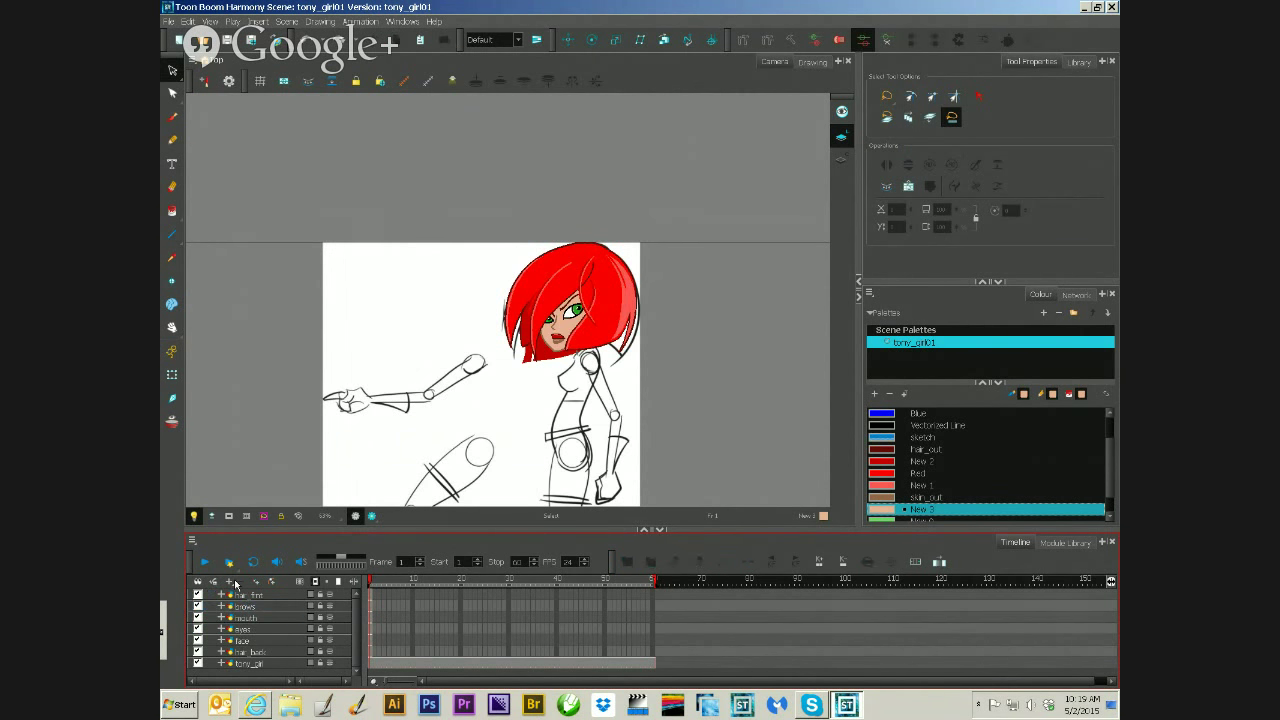
- Move the eyes layer above the front hair layer and turn off the light table
left_click_drag(242, 630, 247, 594)
key("ctrl+z")
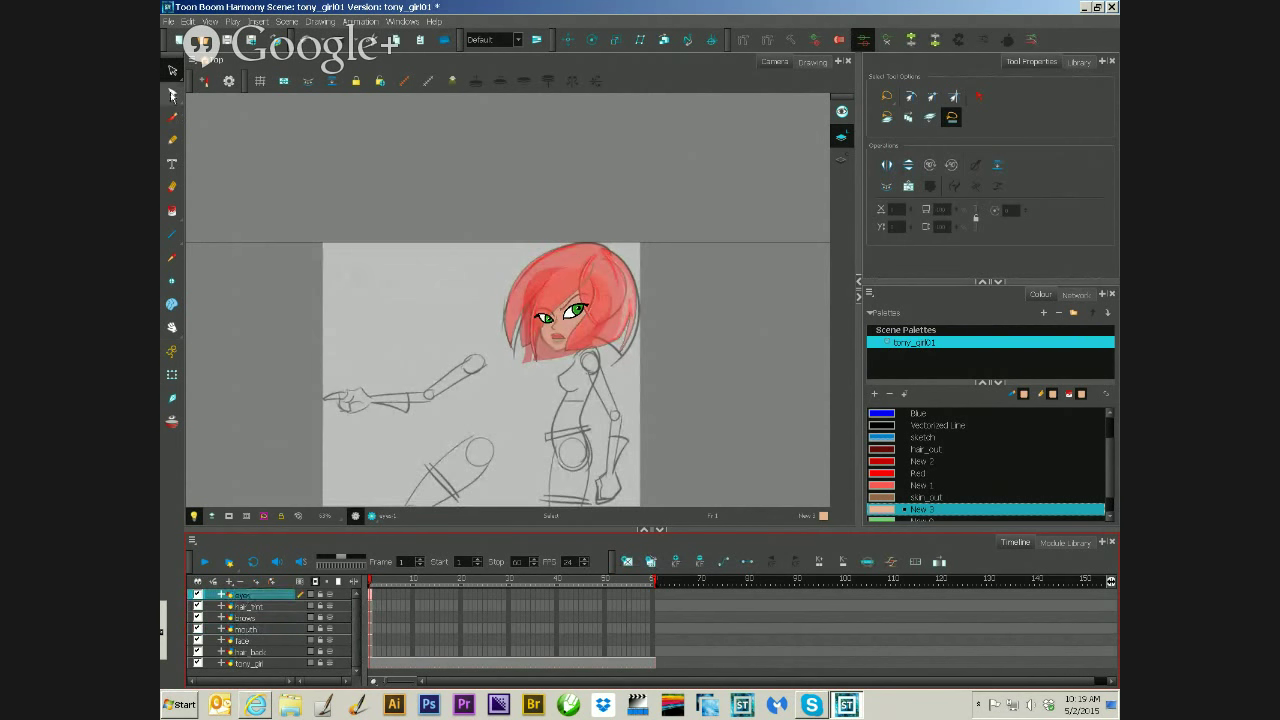
left_click(172, 94)
left_click(172, 70)
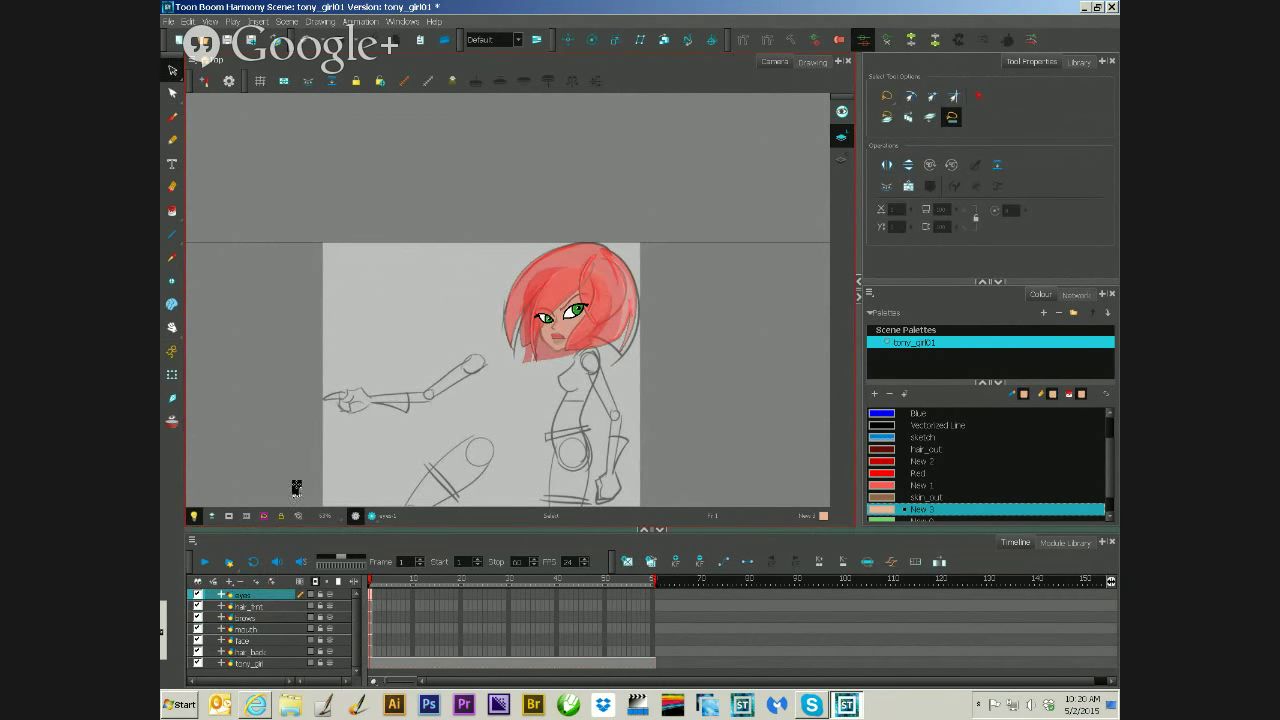
left_click(195, 517)
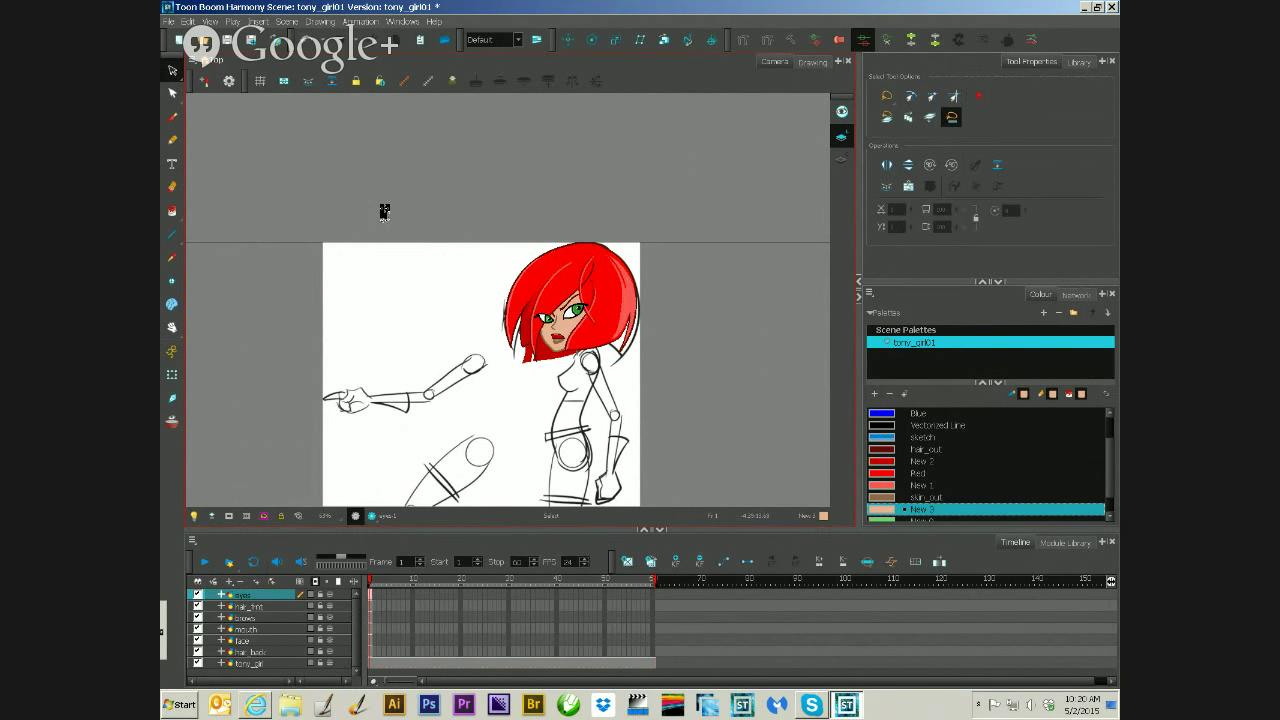
- Move the brows layer above the eyes layer and hide the rough sketch layer of the girl
scroll(558, 346, "up", 4)
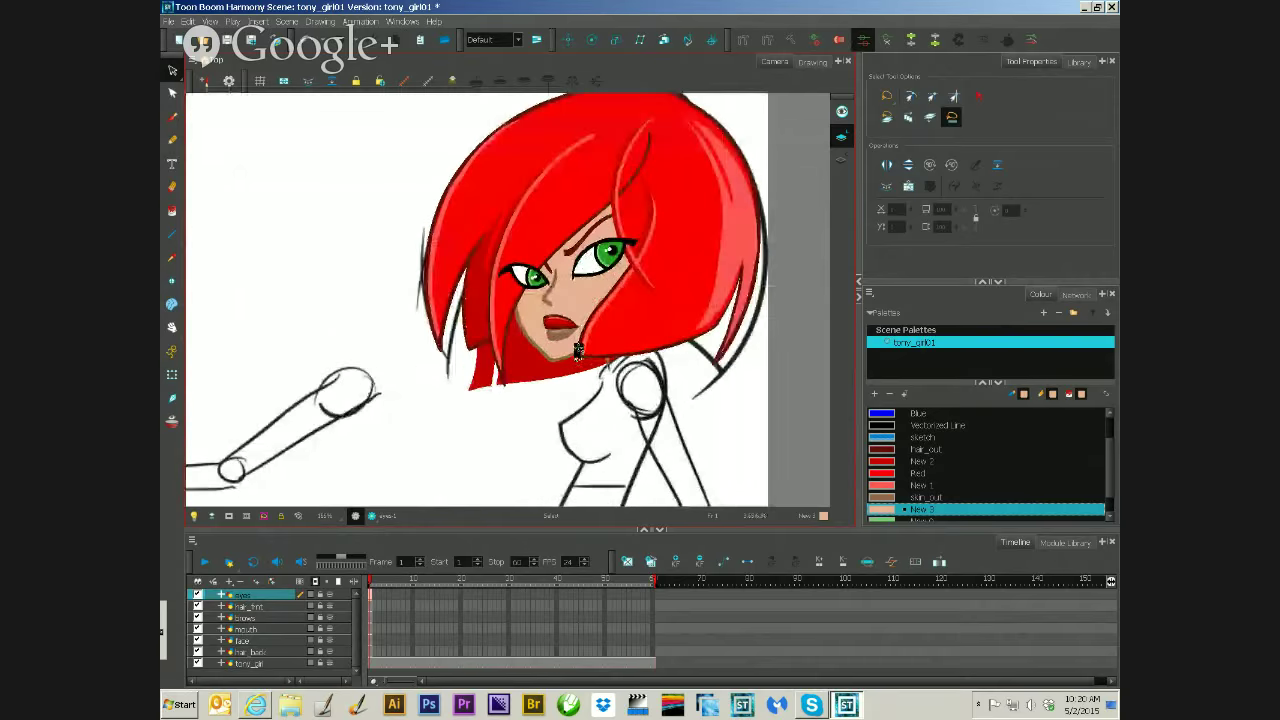
scroll(577, 348, "up", 1)
scroll(582, 360, "up", 1)
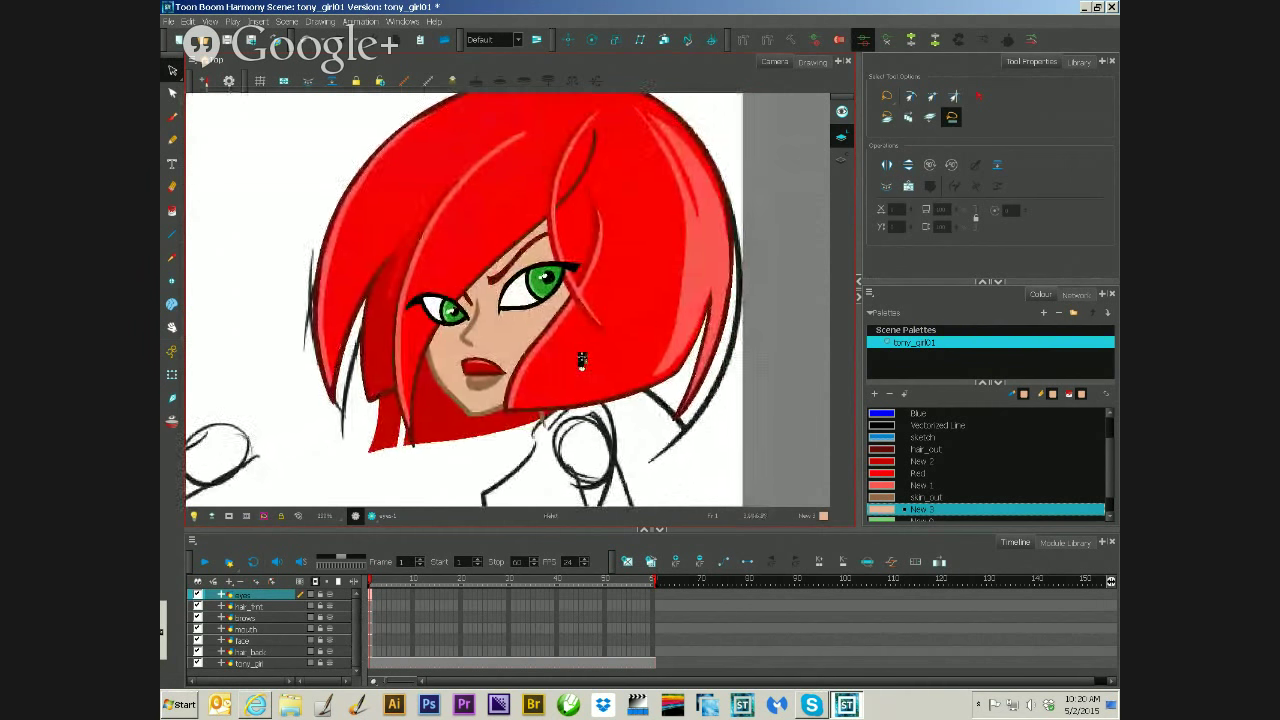
mouse_move(582, 360)
left_mouse_down()
mouse_move(560, 371)
mouse_move(571, 357)
left_mouse_up()
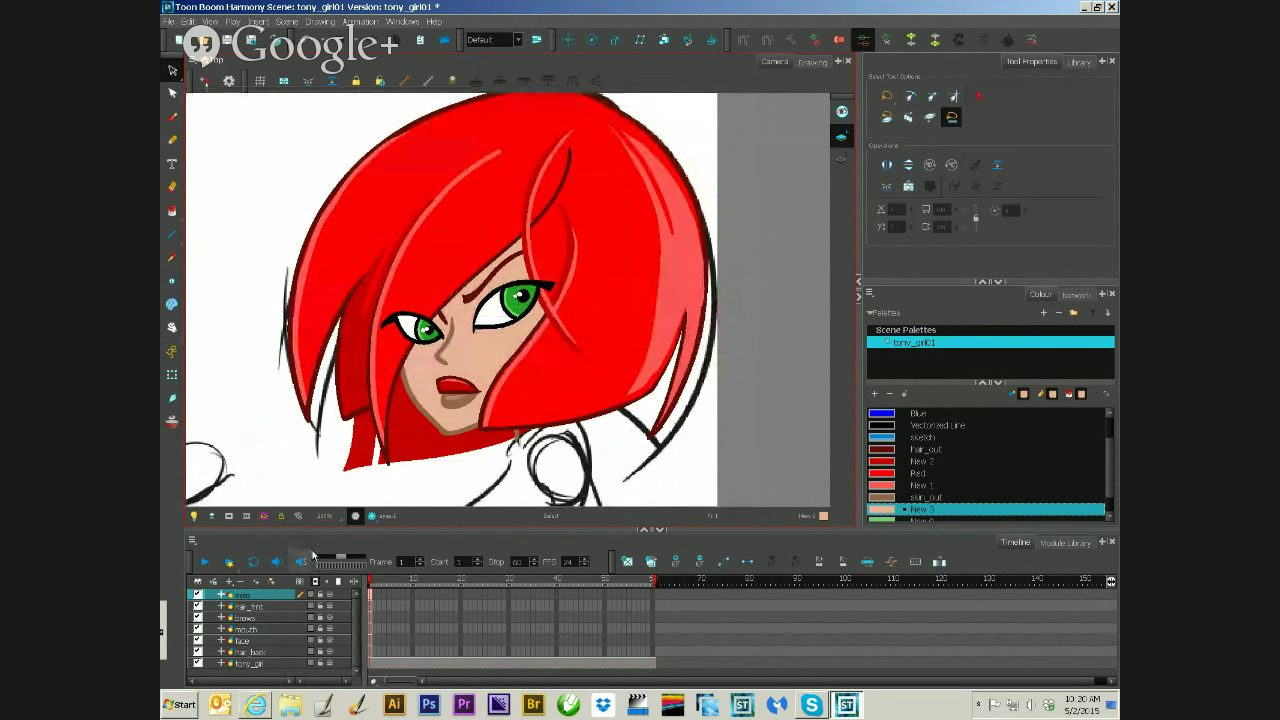
left_click(245, 619)
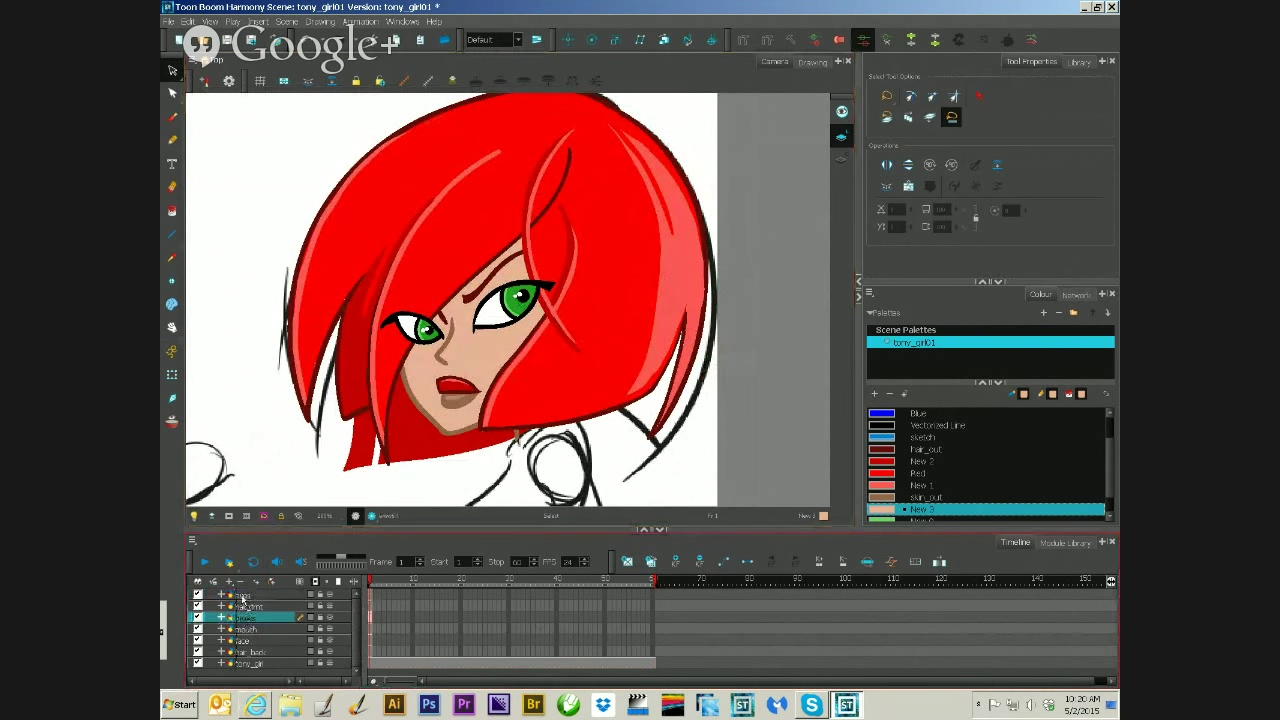
left_click_drag(242, 594, 243, 594)
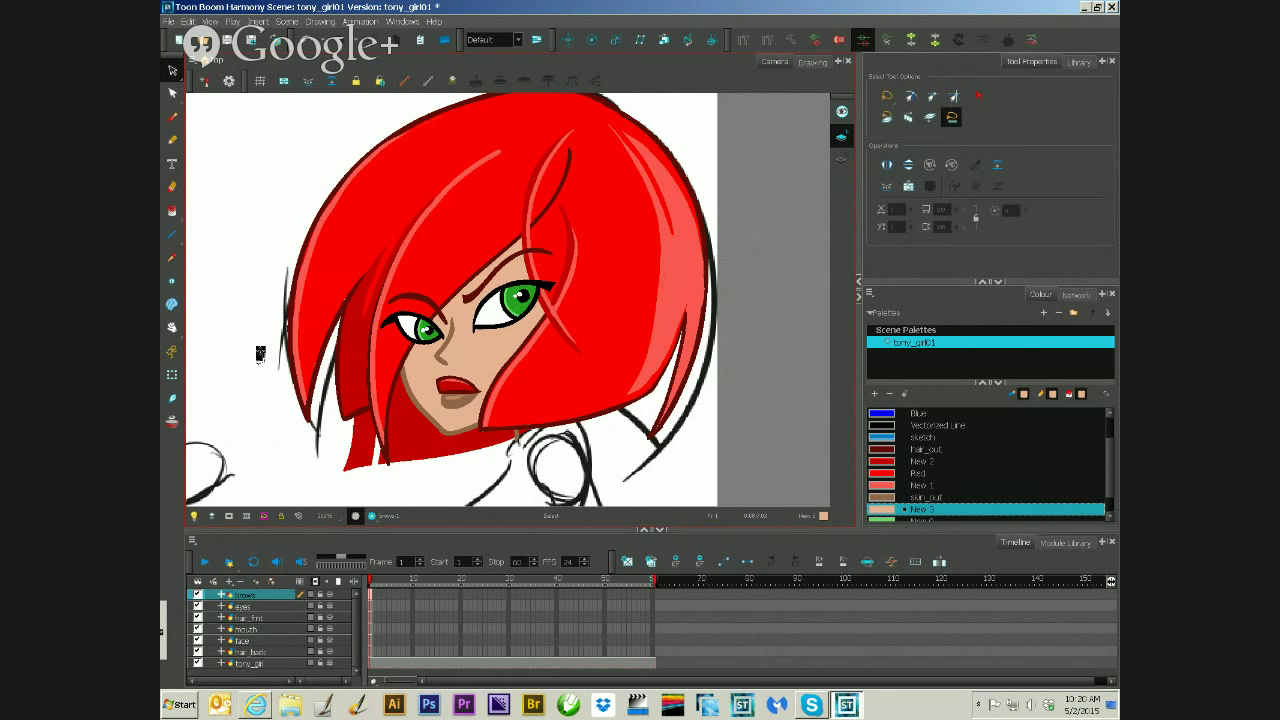
left_click(197, 663)
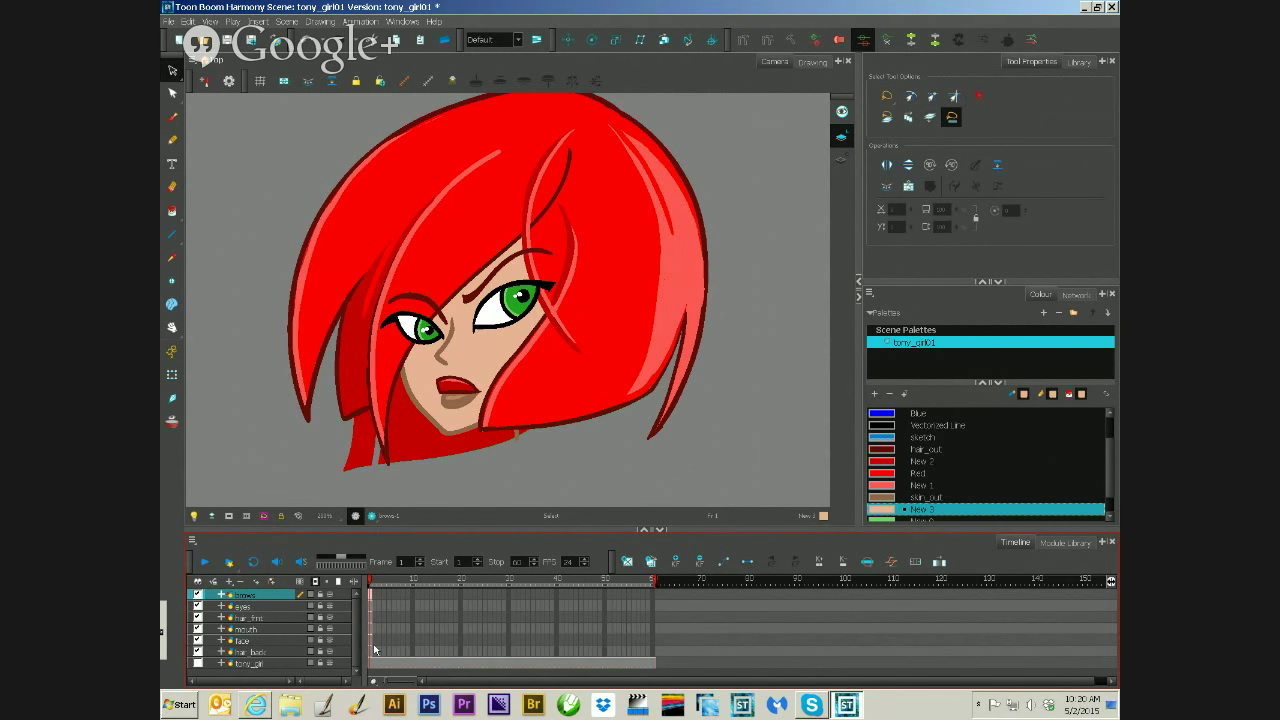
- Erase the two neck lines below the jaw on the face layer in the Drawing view, then return to the Camera view
left_click(371, 641)
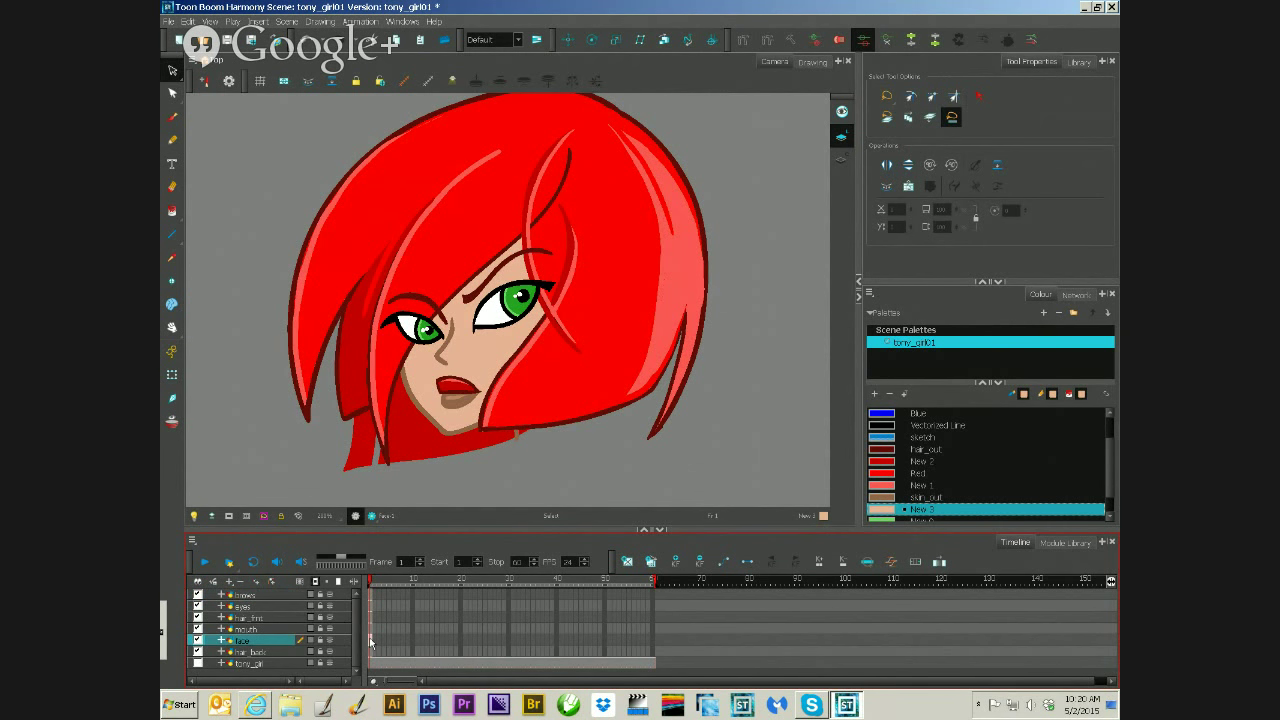
left_click(811, 63)
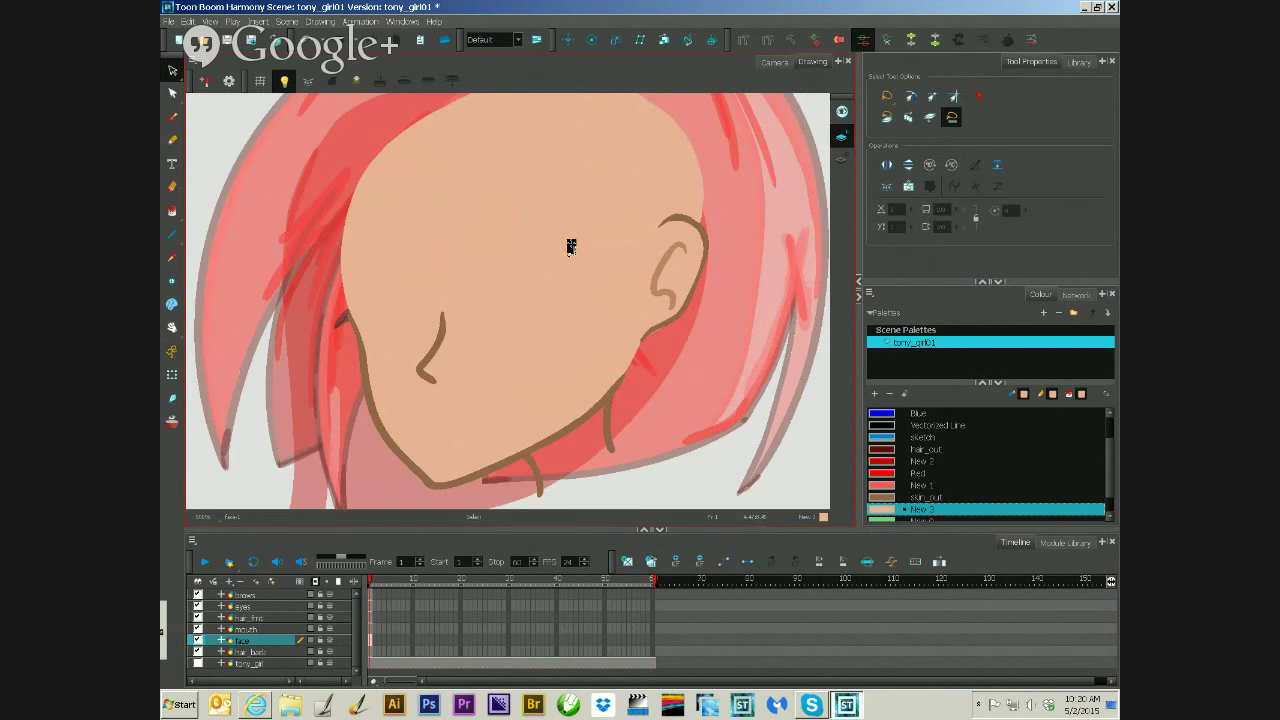
key("alt+r")
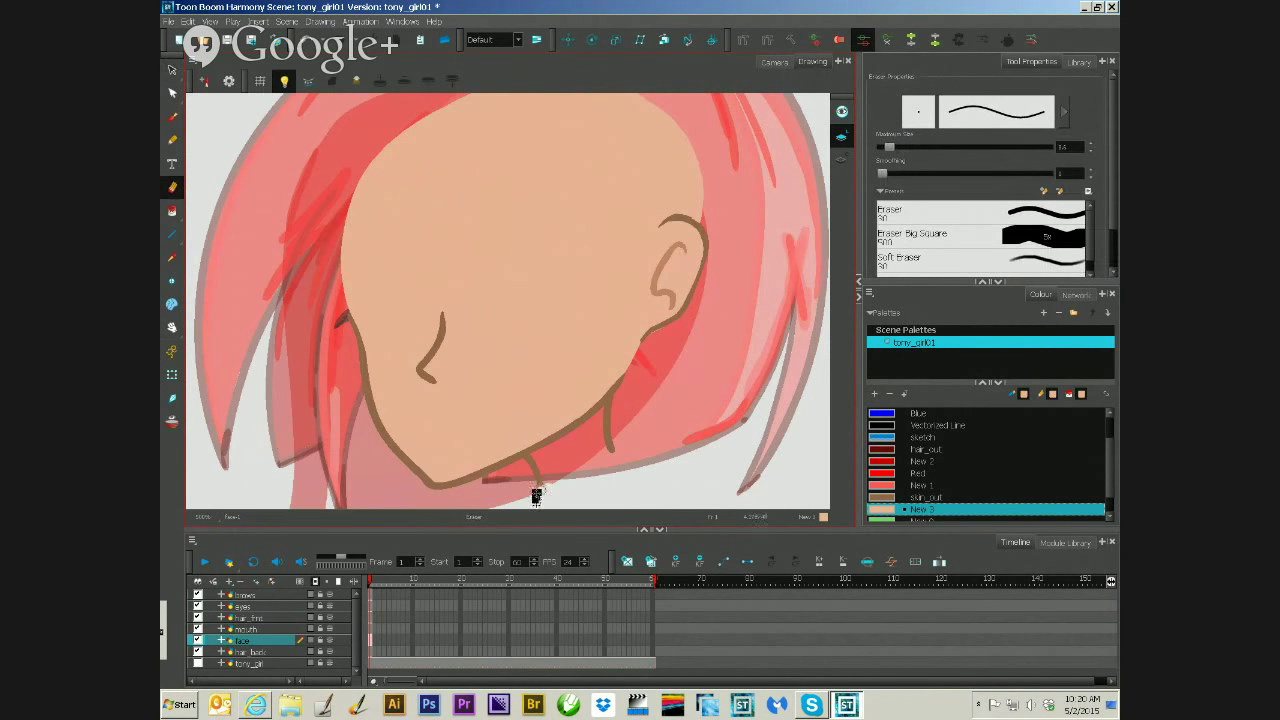
left_click_drag(536, 496, 530, 465)
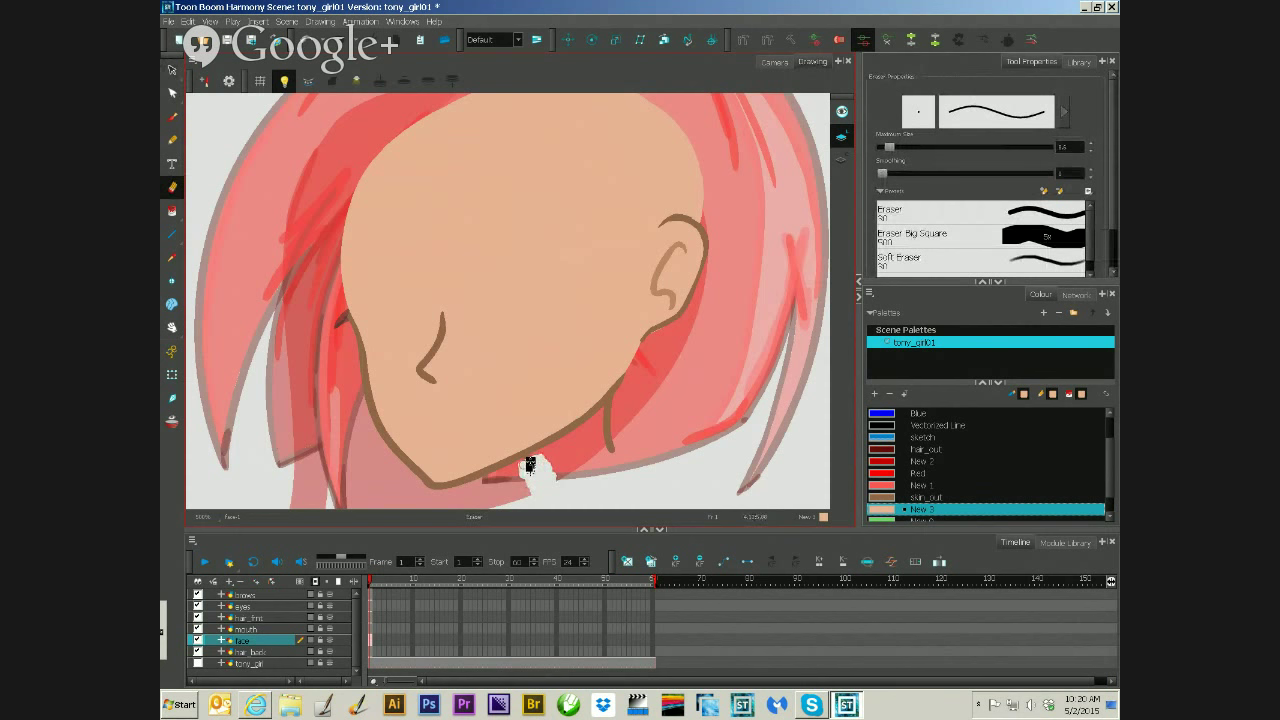
key("ctrl+z")
mouse_move(613, 425)
left_mouse_down()
mouse_move(608, 409)
mouse_move(631, 380)
mouse_move(603, 417)
mouse_move(616, 460)
left_mouse_up()
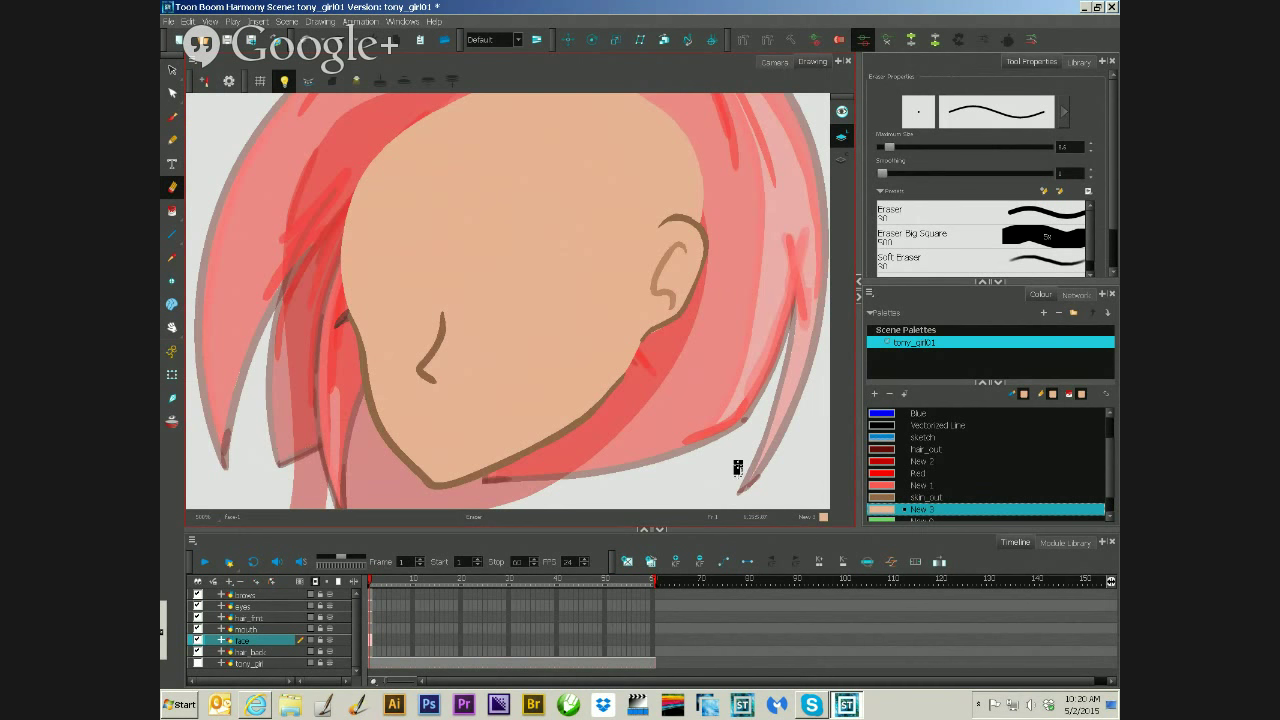
left_click(786, 66)
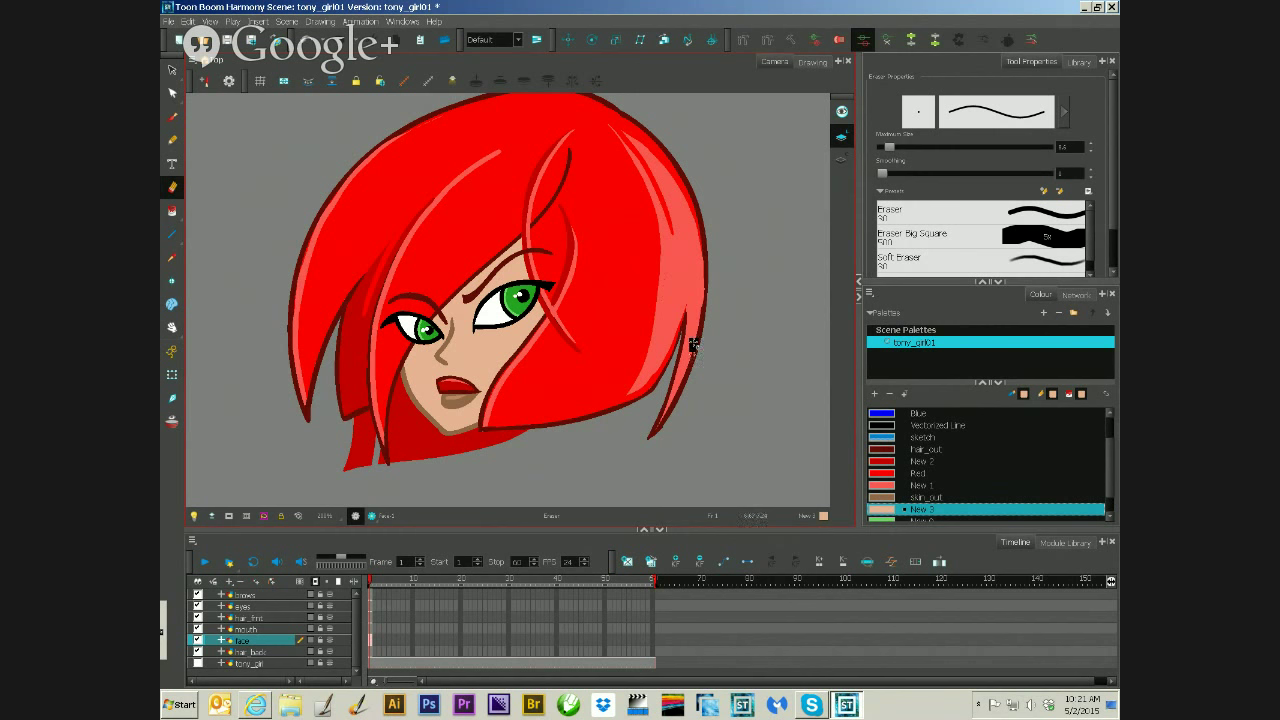
- Erase the upper end of the long highlight line in the fringe on the front hair layer
left_click(252, 618)
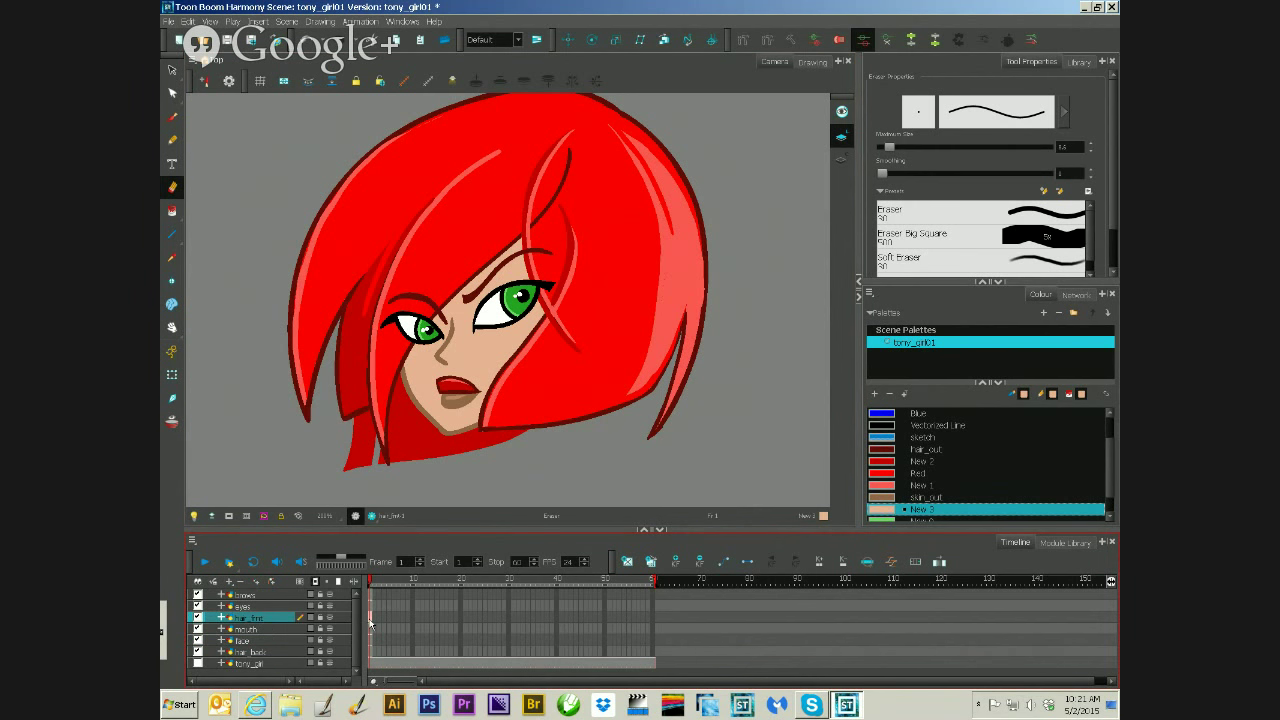
left_click(437, 390)
left_click_drag(426, 238, 508, 150)
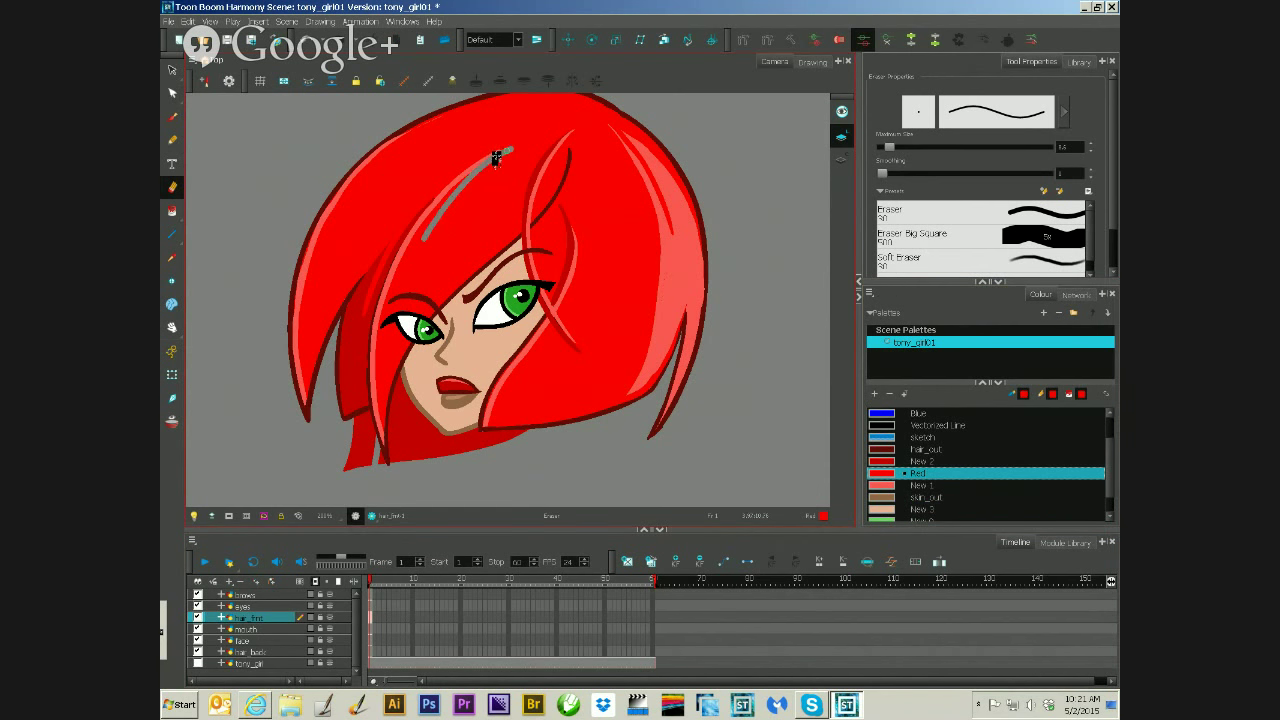
- Brush red pointer marks at the lower hair tips and label them L2, B and L1
left_click(172, 117)
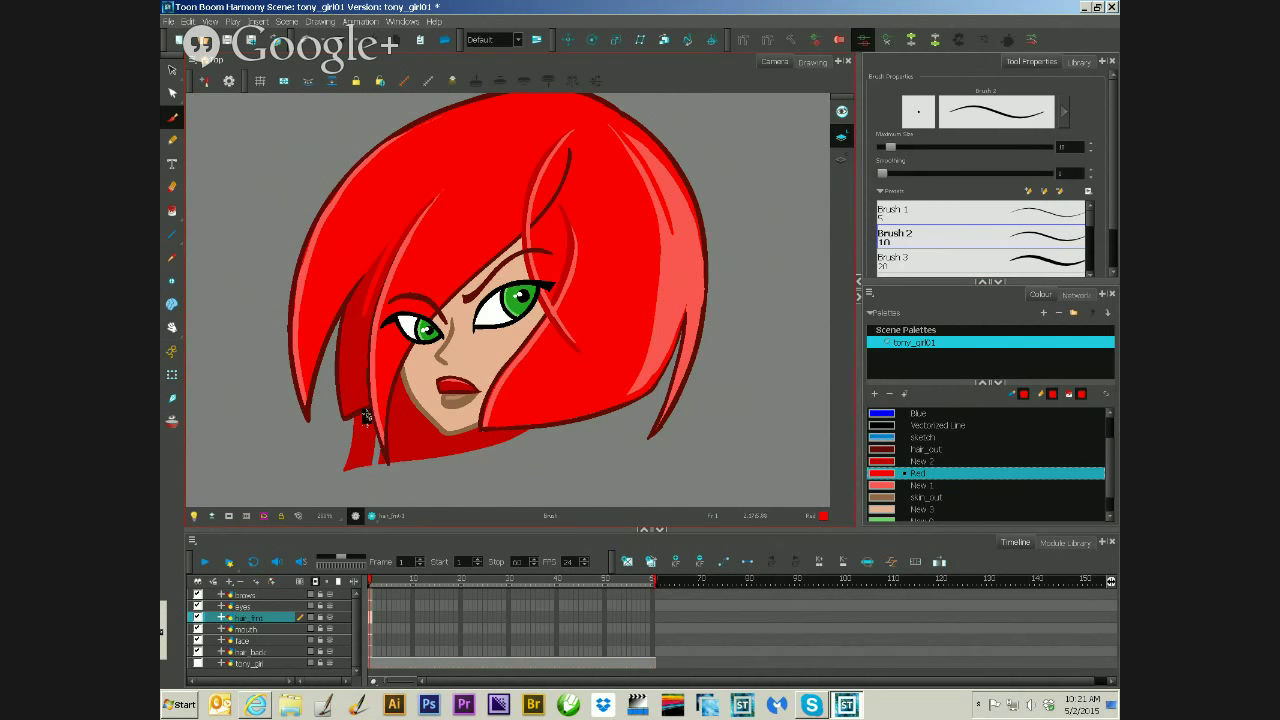
left_click_drag(281, 435, 306, 420)
left_click_drag(391, 470, 391, 487)
left_click_drag(338, 423, 331, 438)
mouse_move(338, 422)
left_mouse_down()
mouse_move(348, 437)
mouse_move(326, 440)
mouse_move(314, 462)
left_mouse_up()
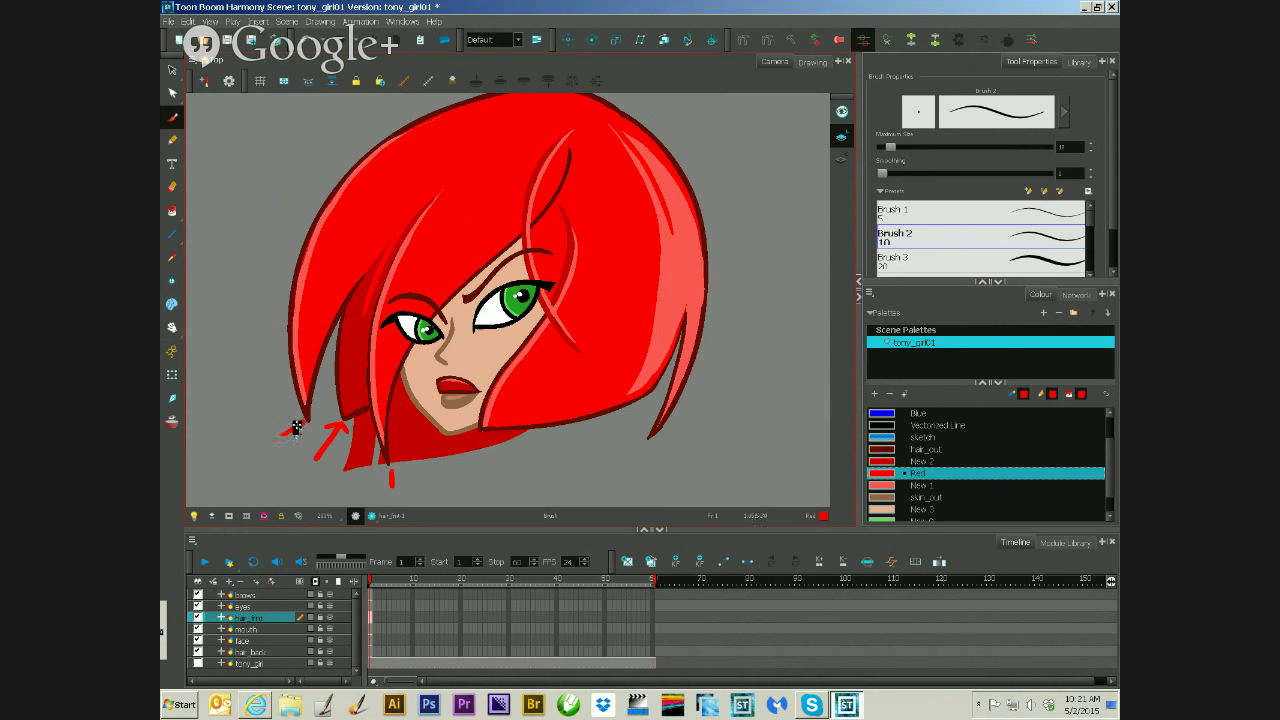
left_click_drag(300, 462, 300, 486)
left_click_drag(389, 485, 400, 486)
mouse_move(257, 443)
left_mouse_down()
mouse_move(266, 455)
mouse_move(283, 446)
left_mouse_up()
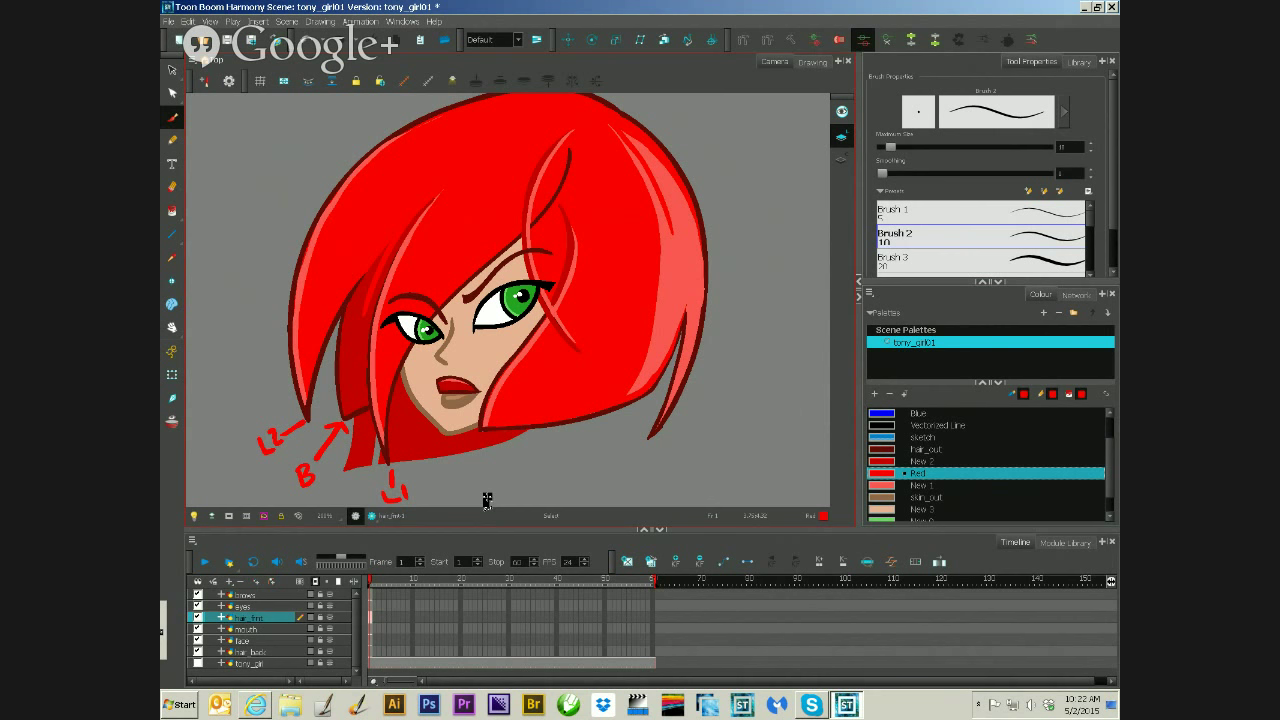
- Undo the red pointer marks and labels around the hair tips
key("ctrl+z")
key("ctrl+z")
key("ctrl+z")
key("ctrl+z")
key("ctrl+z")
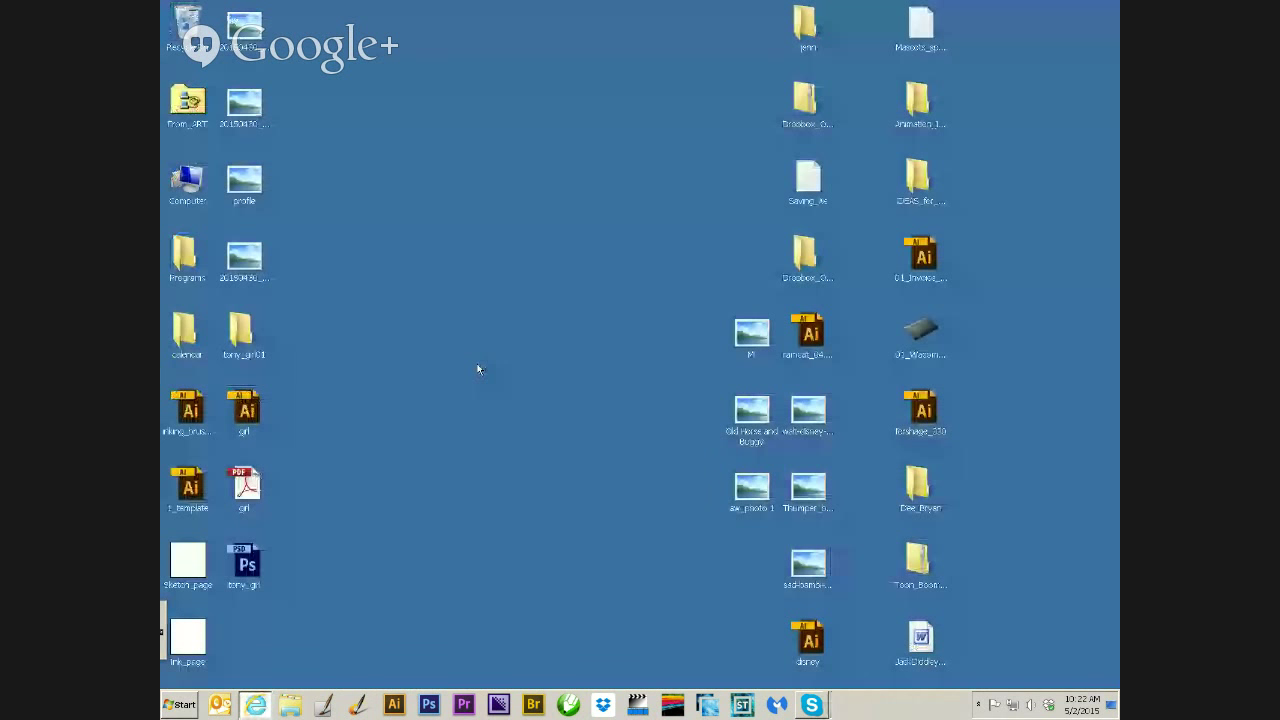
- Compress the tony_girl01 folder on the desktop into a zip archive and place the archive in an empty area
right_click(243, 332)
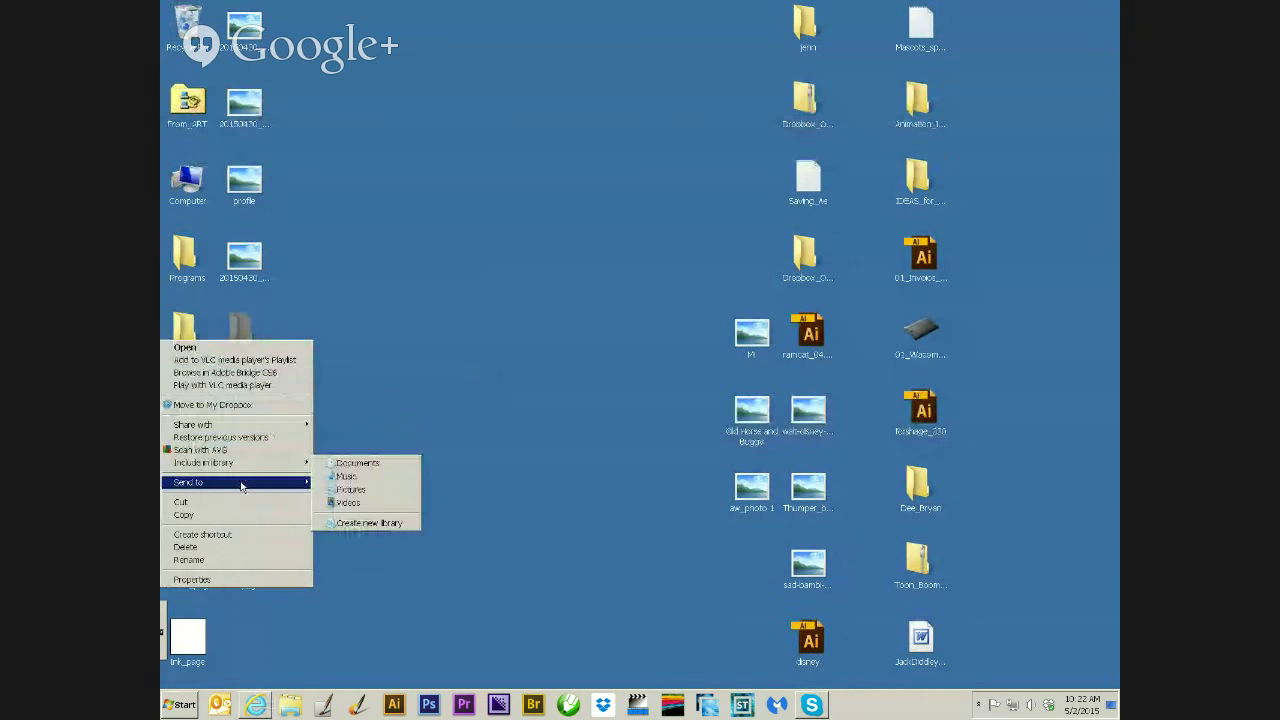
mouse_move(244, 483)
left_click(378, 484)
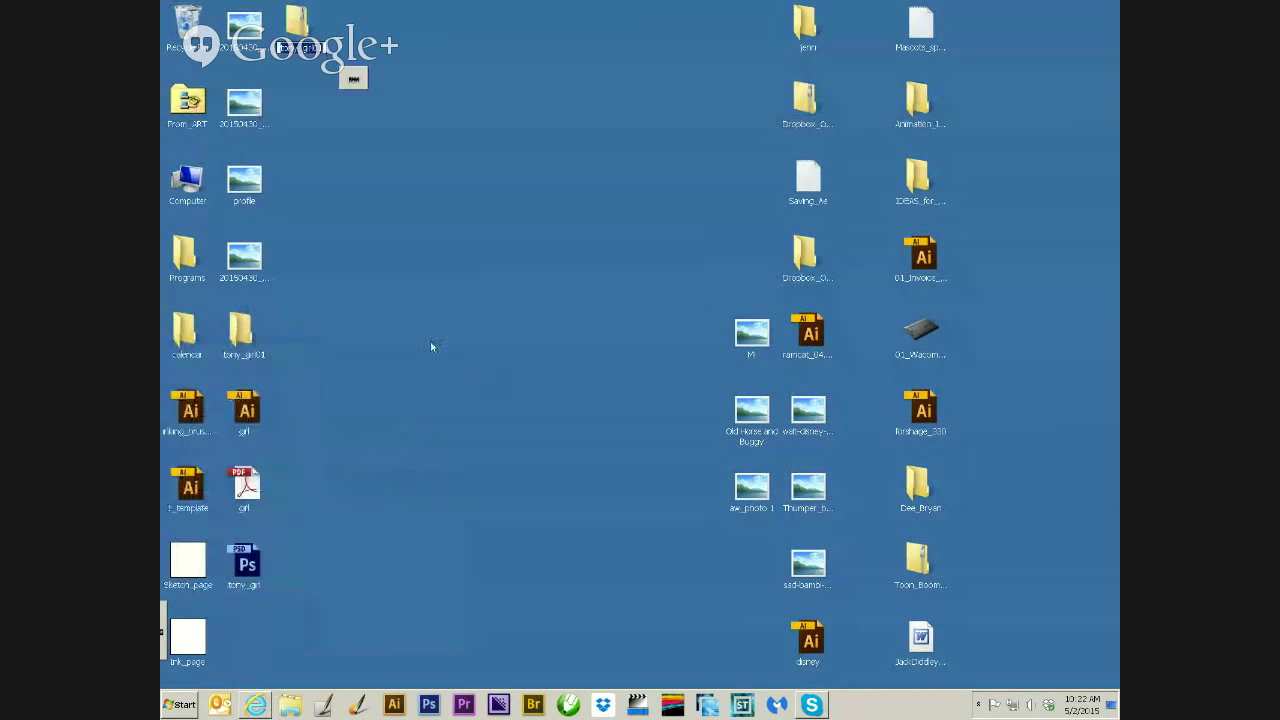
left_click_drag(292, 35, 410, 100)
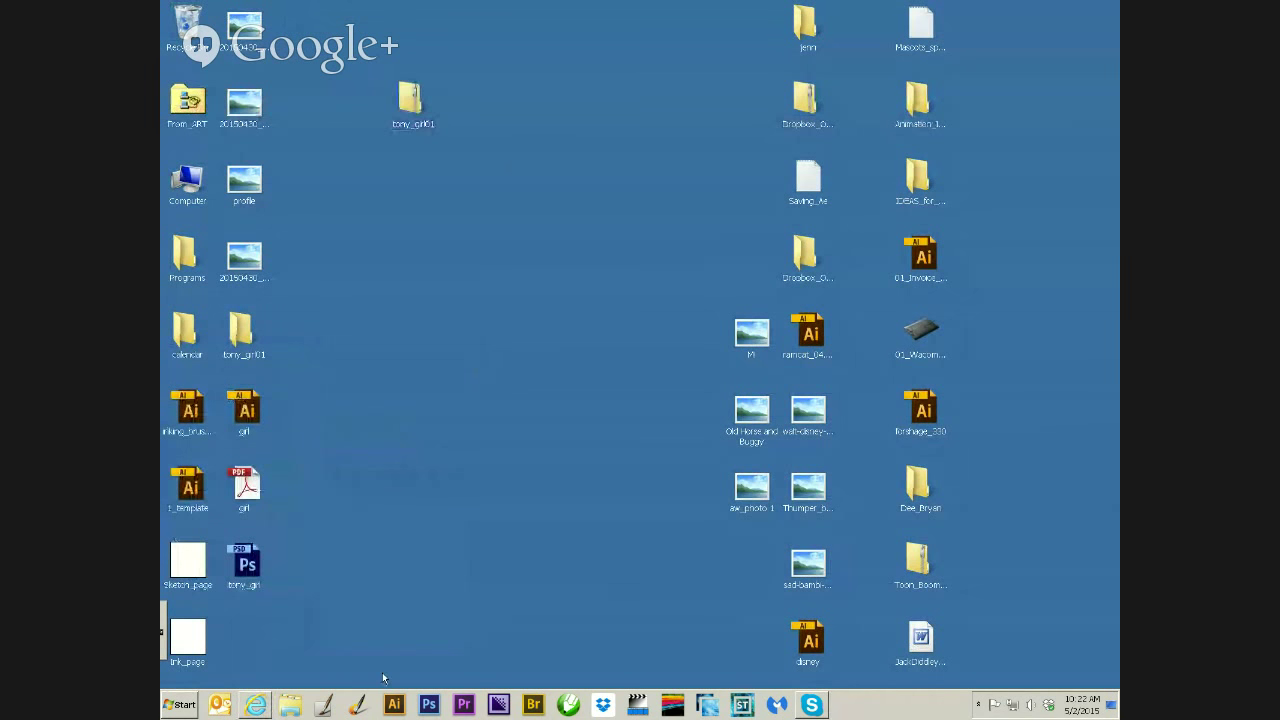
- Switch to Outlook, create a new e-mail message and enter the recipient's first name
left_click(222, 706)
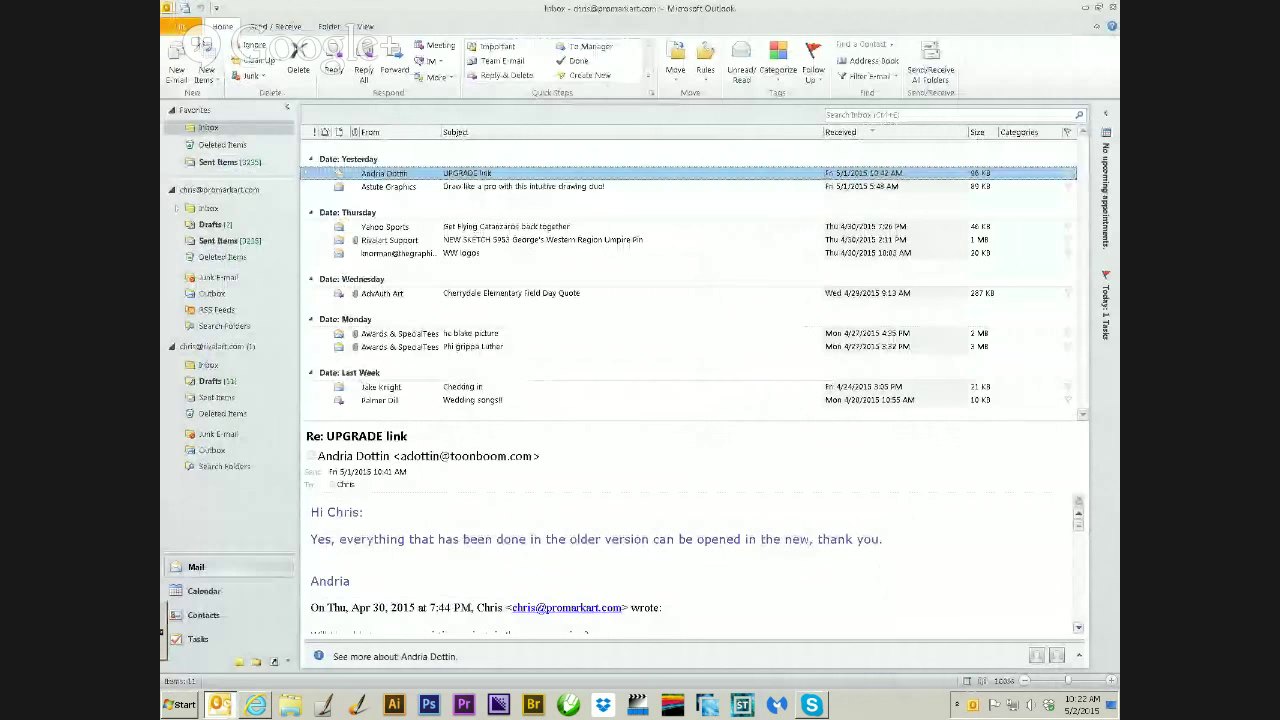
left_click(176, 70)
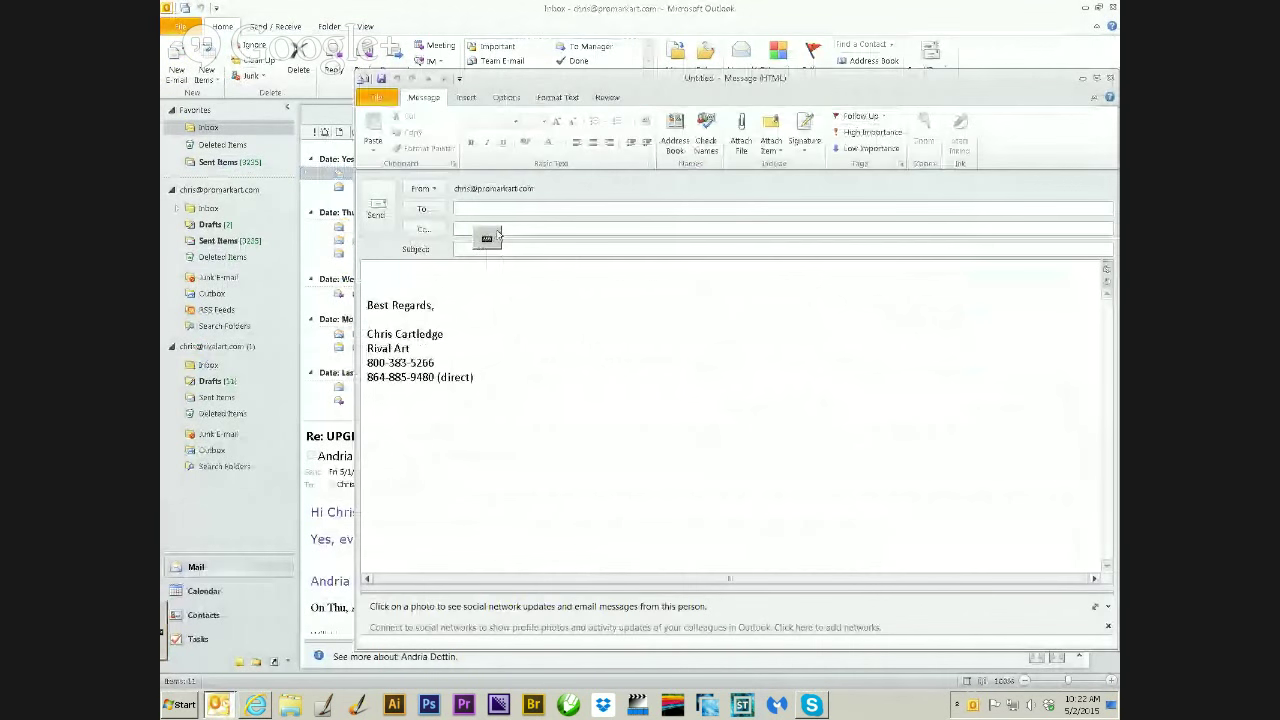
type("tony")
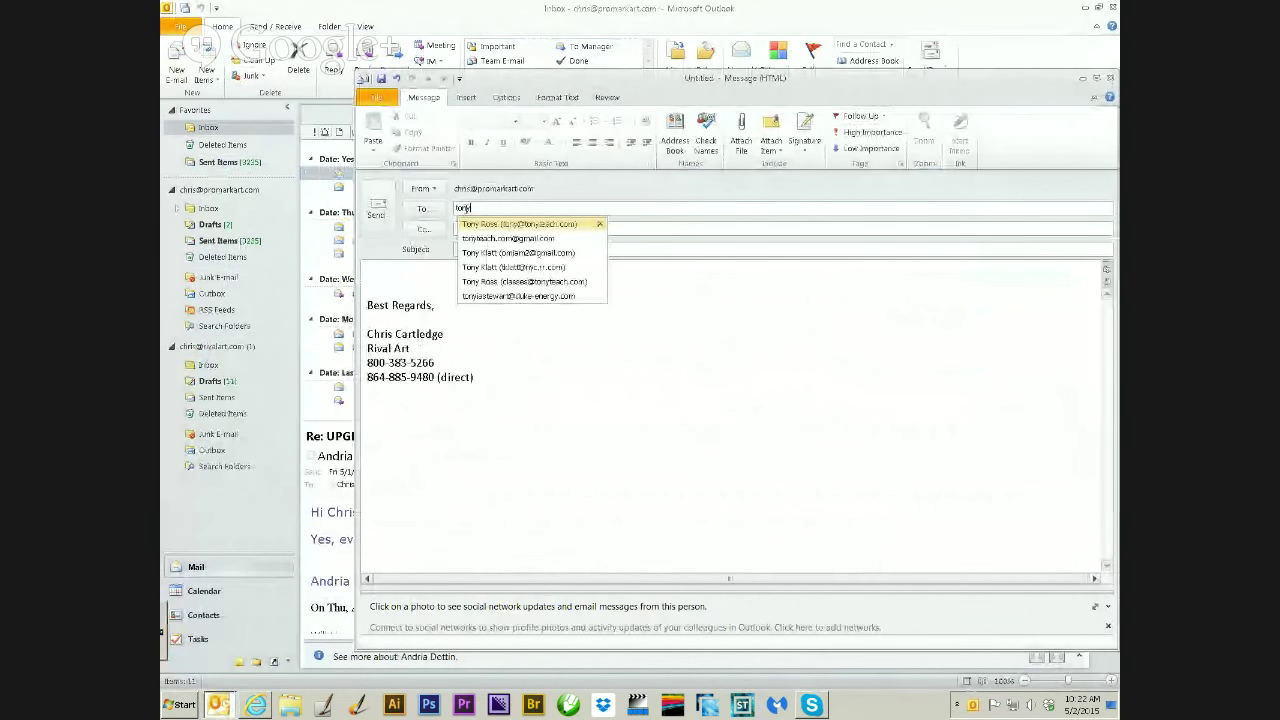